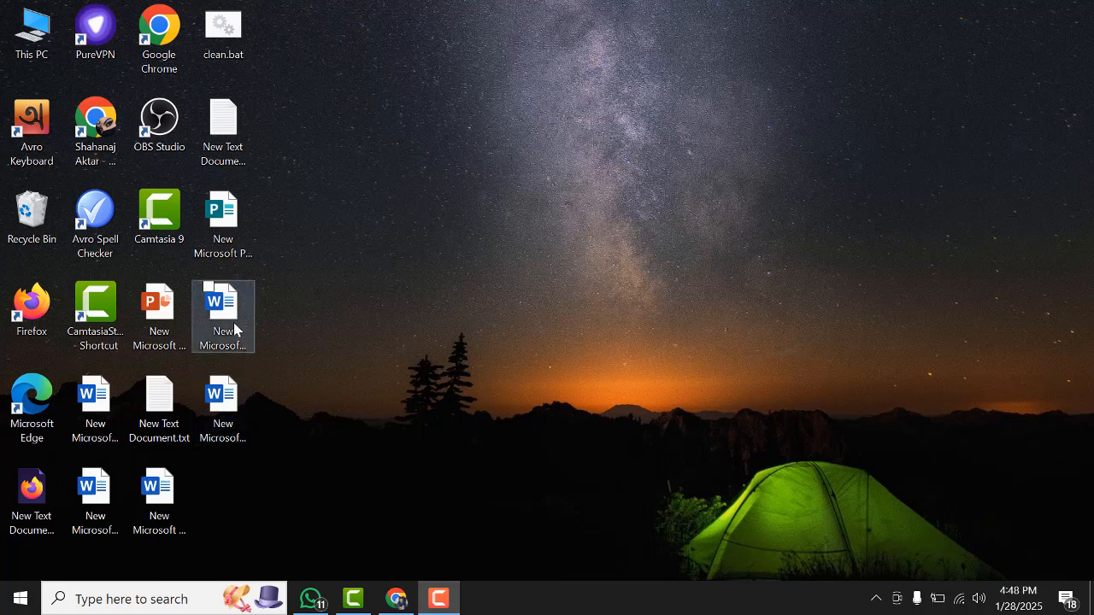
Open the New Microsoft Word Document (4) file from the desktop
{"action": "double_click", "coordinate": [232, 322]}
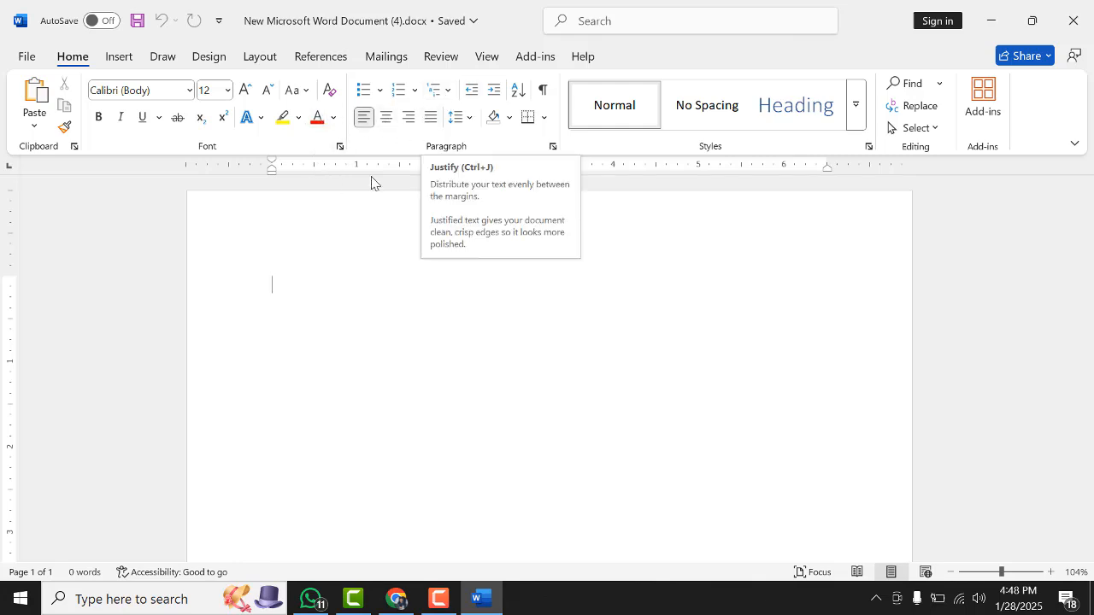
{"action": "left_click", "coordinate": [120, 60]}
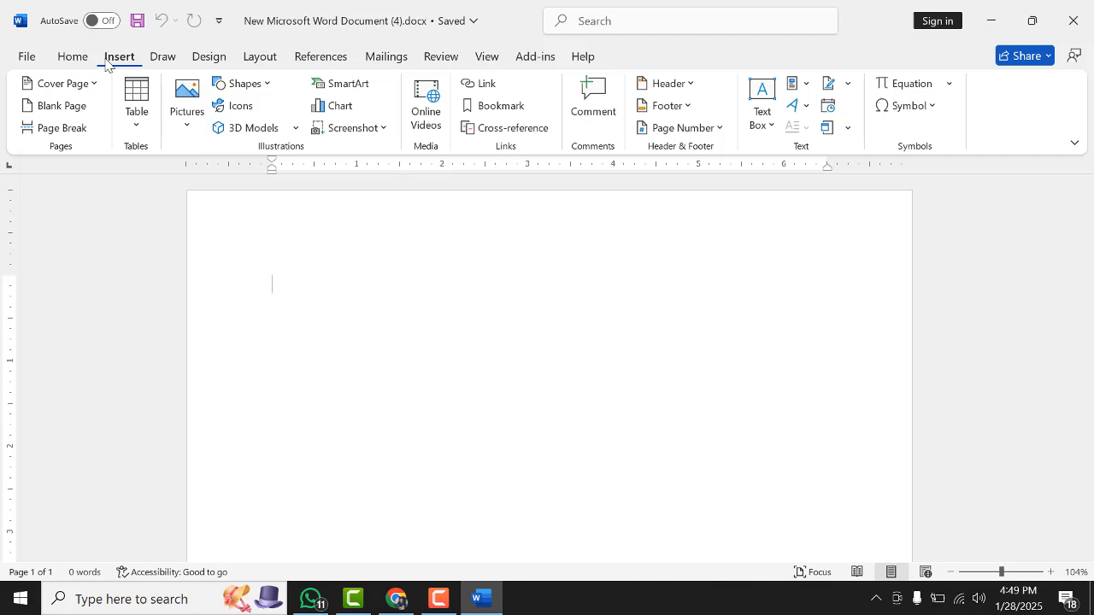
{"action": "left_click", "coordinate": [189, 103]}
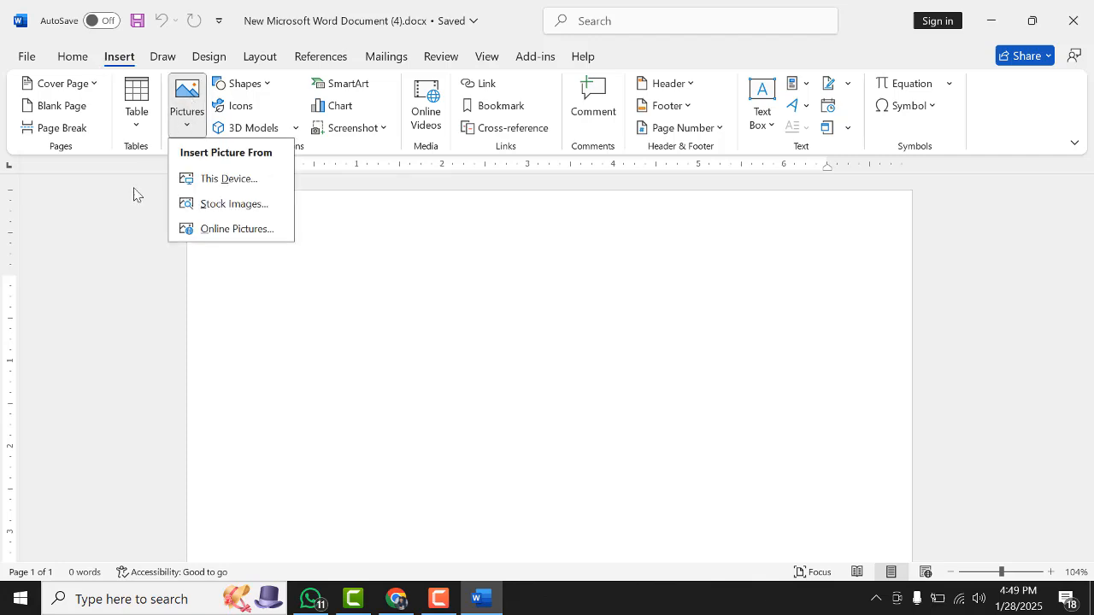
{"action": "left_click", "coordinate": [329, 342]}
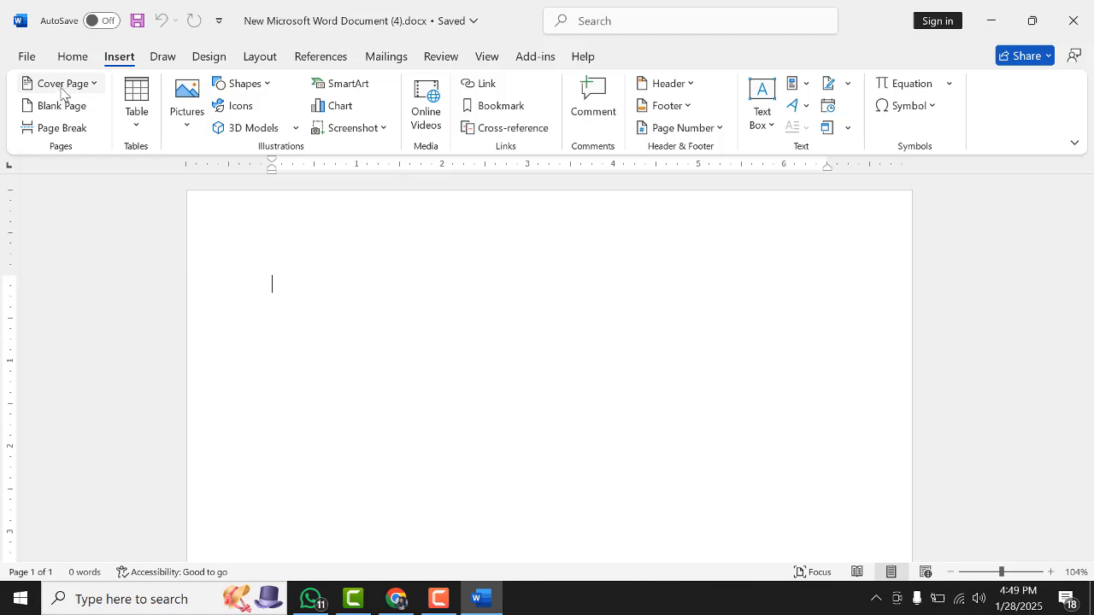
Browse the built-in cover page designs and insert the Integral cover page
{"action": "left_click", "coordinate": [67, 86]}
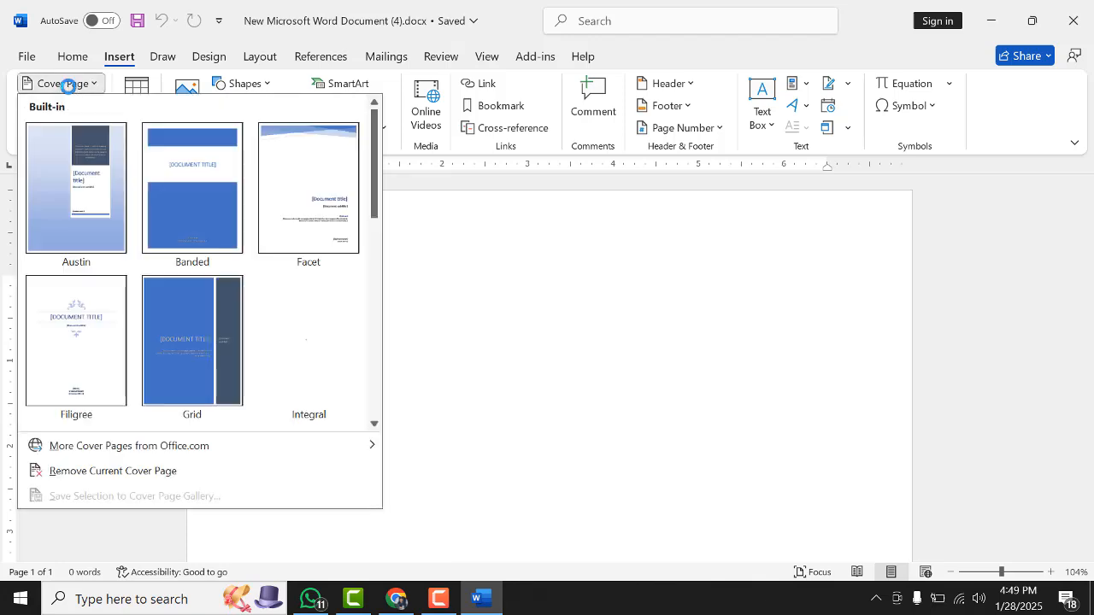
{"action": "scroll", "coordinate": [272, 260], "scroll_direction": "down", "scroll_amount": 5}
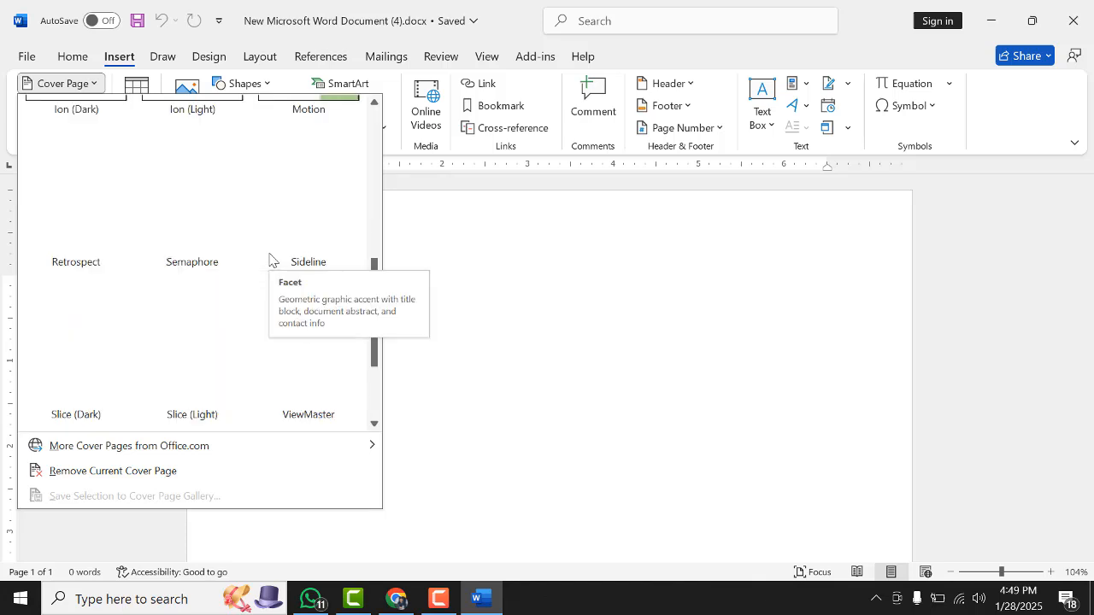
{"action": "scroll", "coordinate": [235, 286], "scroll_direction": "up", "scroll_amount": 5}
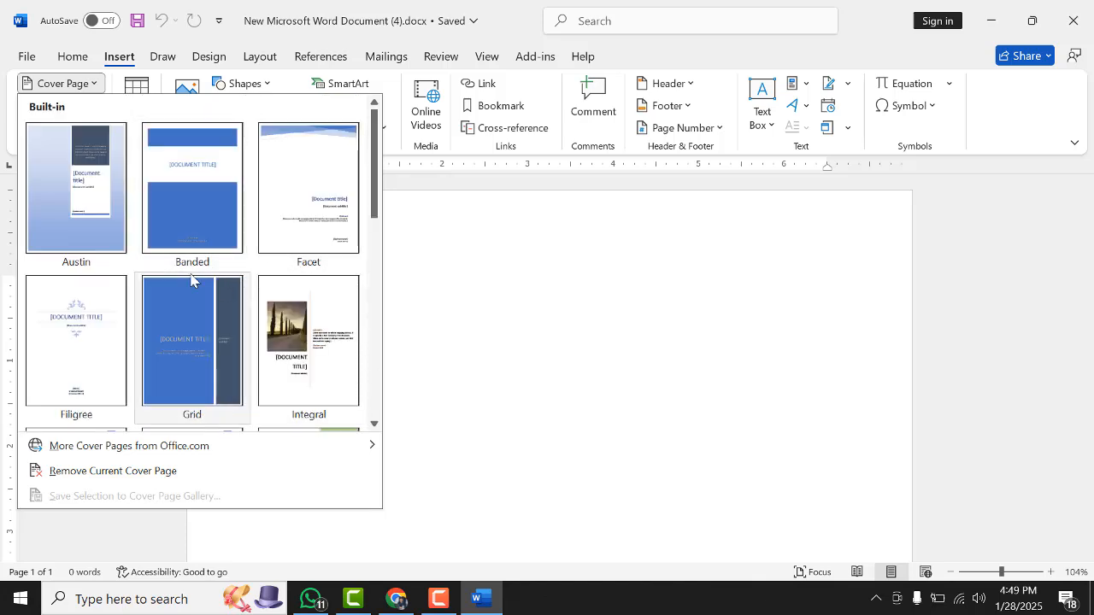
{"action": "scroll", "coordinate": [196, 278], "scroll_direction": "down", "scroll_amount": 8}
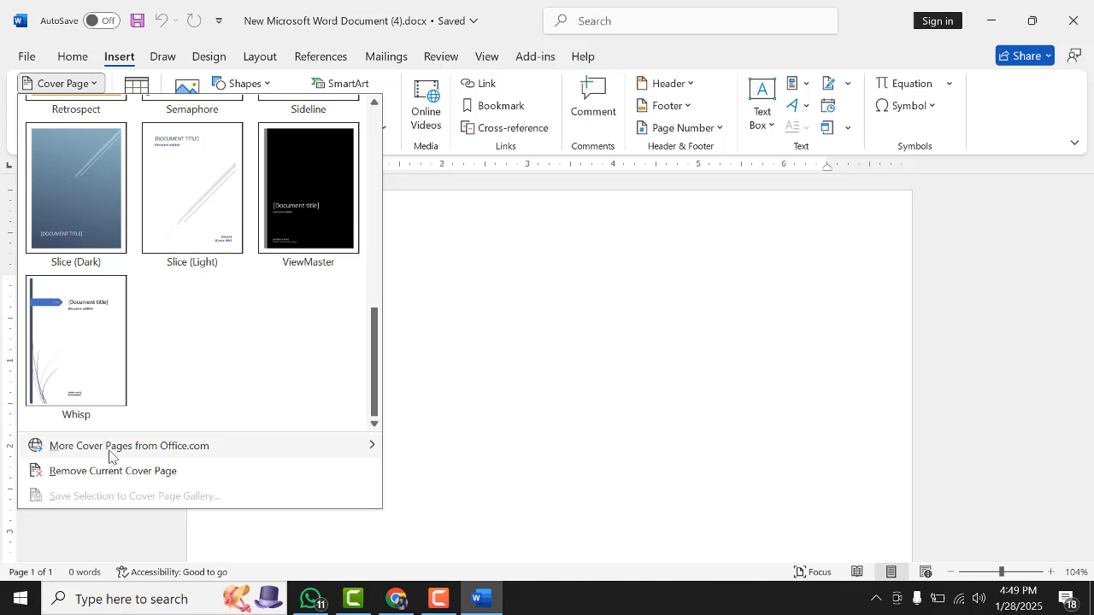
{"action": "mouse_move", "coordinate": [111, 455]}
{"action": "scroll", "coordinate": [107, 350], "scroll_direction": "up", "scroll_amount": 5}
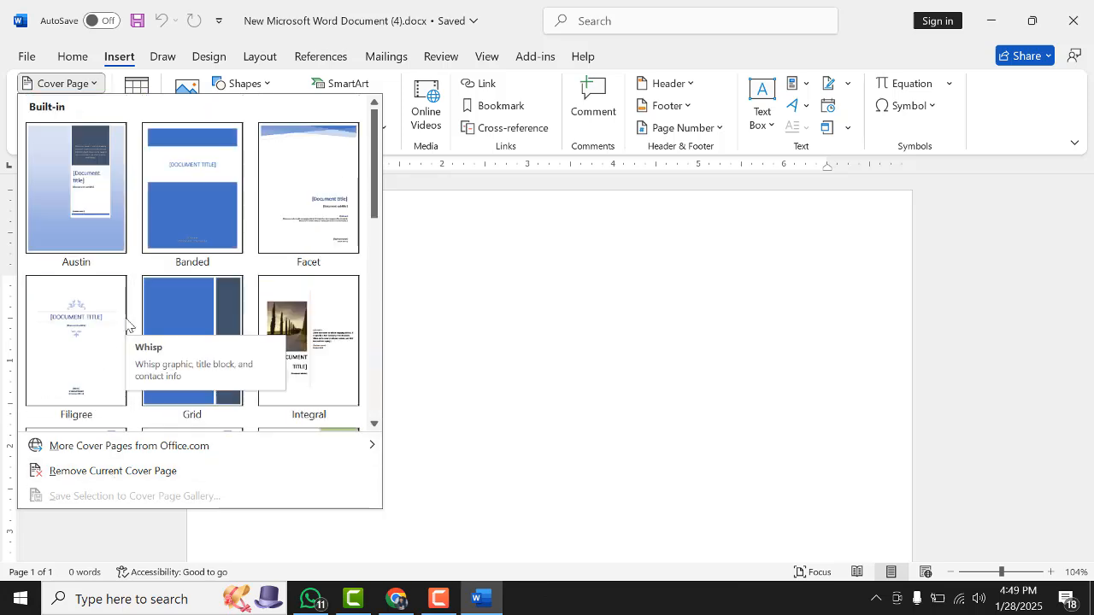
{"action": "left_click", "coordinate": [302, 340]}
Scroll through the inserted cover page to examine its photo, title and abstract areas
{"action": "scroll", "coordinate": [655, 332], "scroll_direction": "down", "scroll_amount": 5}
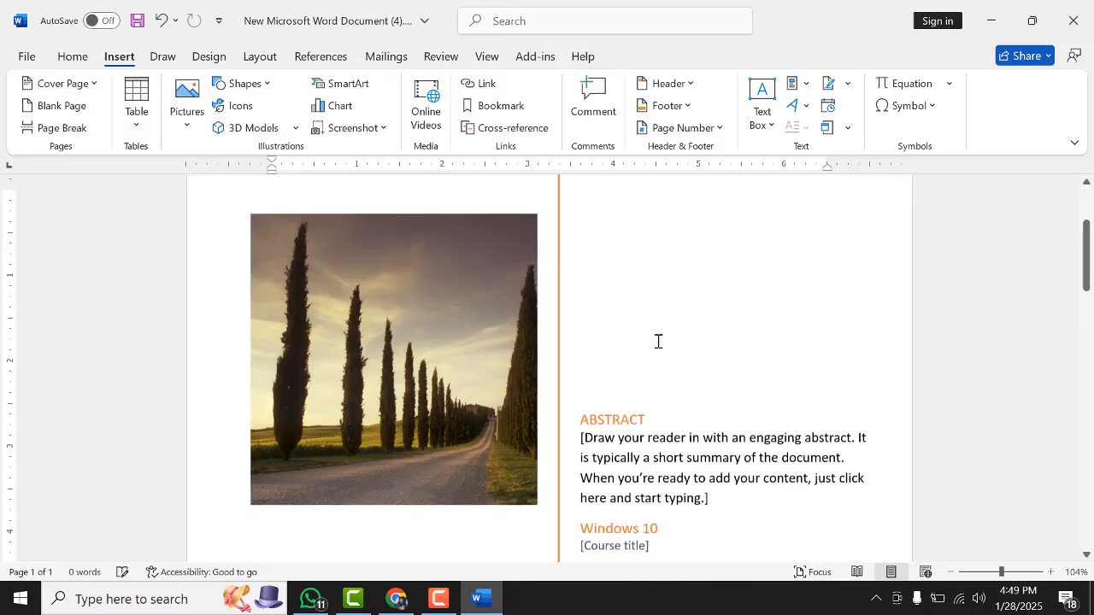
{"action": "scroll", "coordinate": [644, 360], "scroll_direction": "down", "scroll_amount": 10}
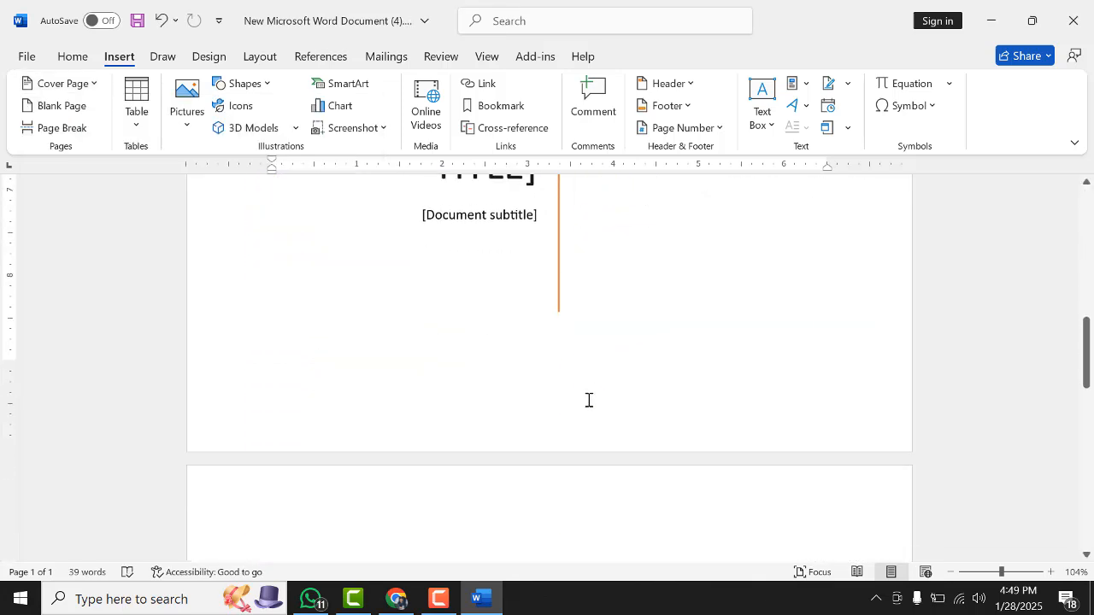
{"action": "scroll", "coordinate": [588, 400], "scroll_direction": "up", "scroll_amount": 12}
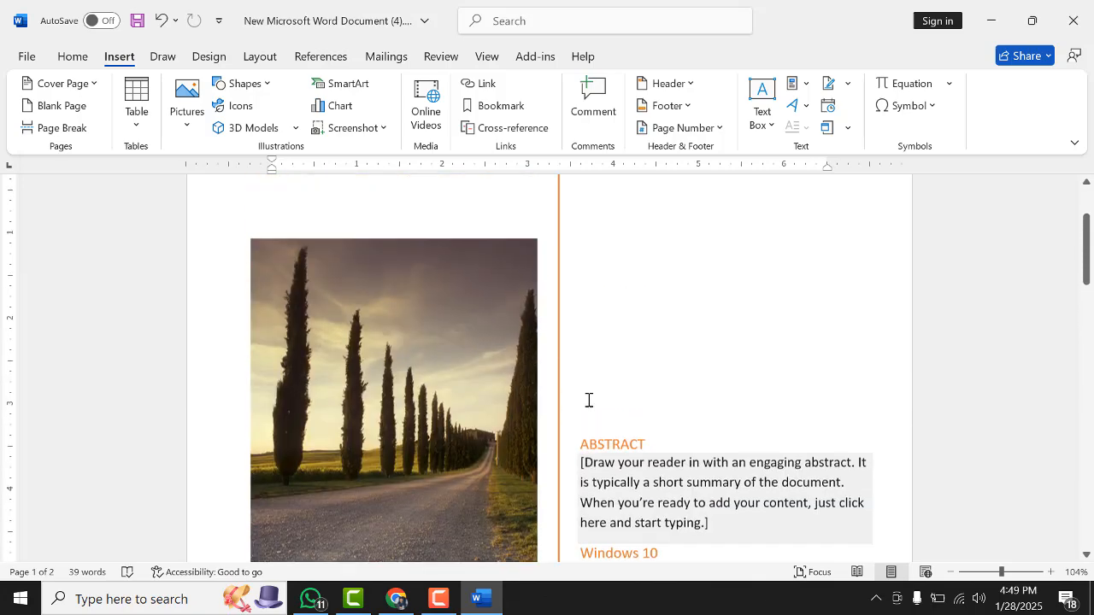
{"action": "scroll", "coordinate": [257, 387], "scroll_direction": "up", "scroll_amount": 3}
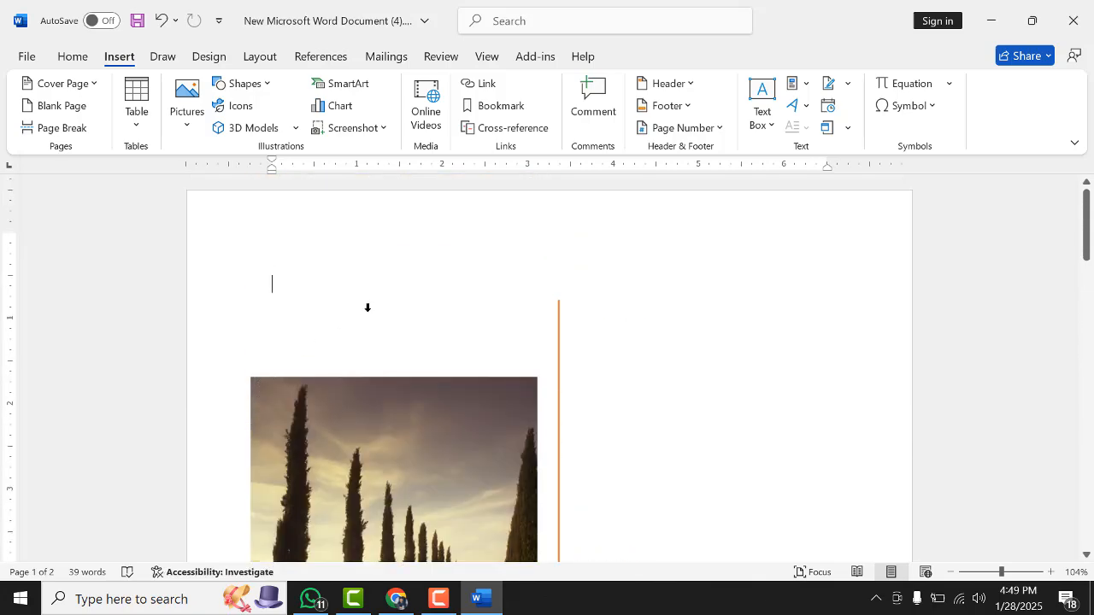
{"action": "scroll", "coordinate": [368, 315], "scroll_direction": "down", "scroll_amount": 5}
{"action": "scroll", "coordinate": [370, 322], "scroll_direction": "down", "scroll_amount": 14}
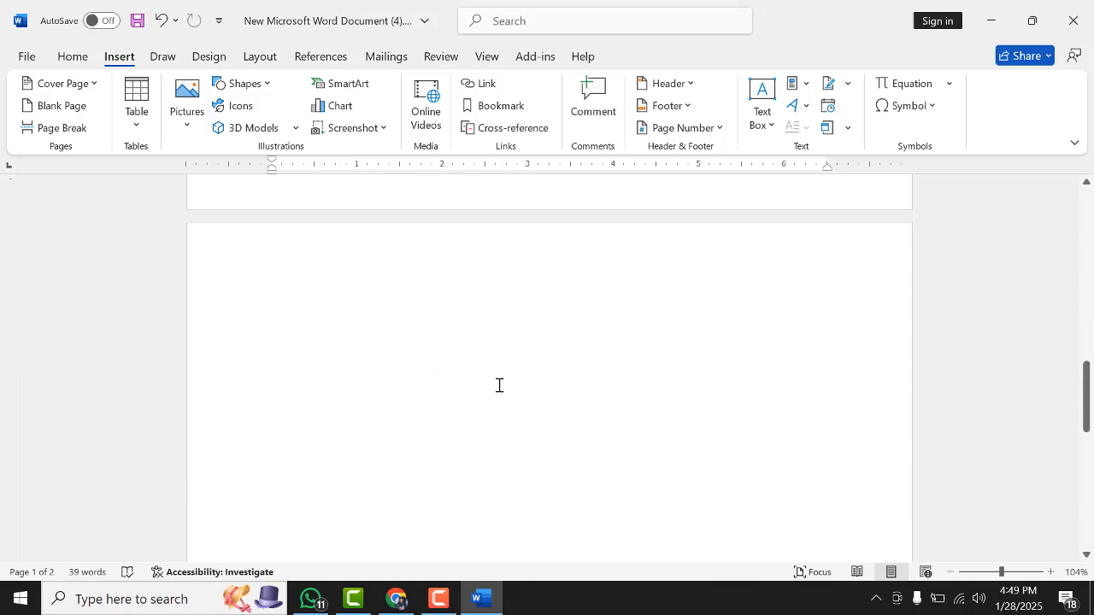
{"action": "scroll", "coordinate": [402, 327], "scroll_direction": "up", "scroll_amount": 12}
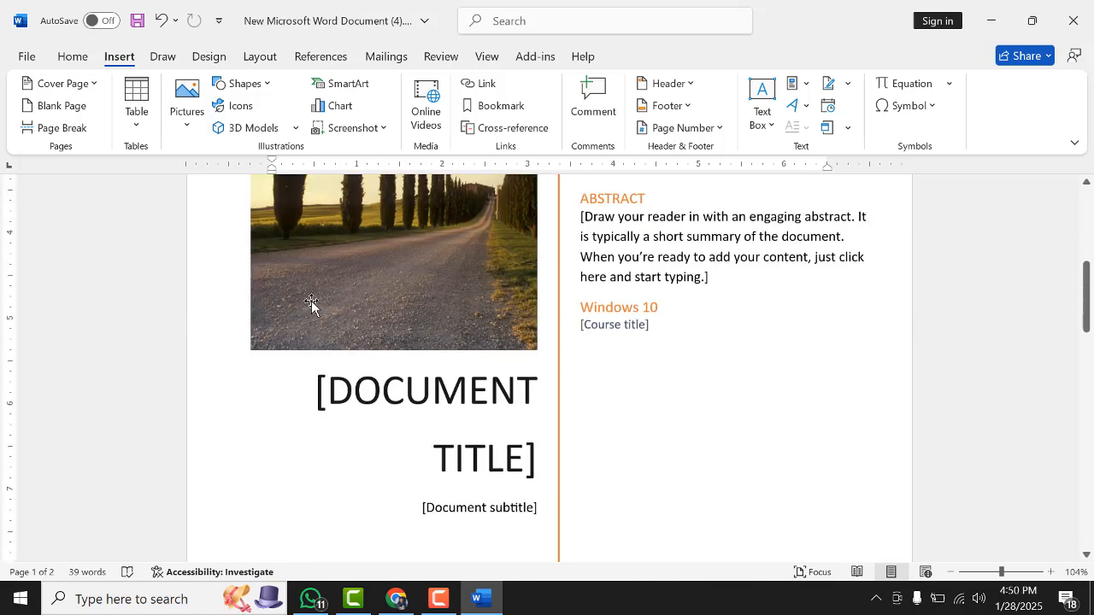
{"action": "scroll", "coordinate": [311, 301], "scroll_direction": "up", "scroll_amount": 4}
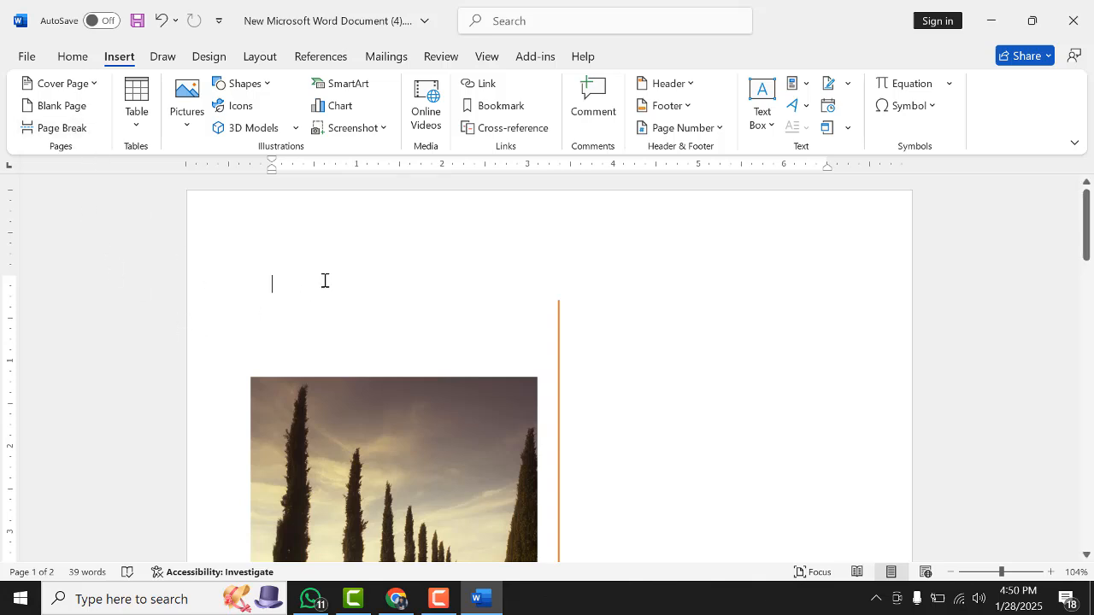
{"action": "scroll", "coordinate": [479, 292], "scroll_direction": "down", "scroll_amount": 2}
{"action": "scroll", "coordinate": [676, 335], "scroll_direction": "down", "scroll_amount": 2}
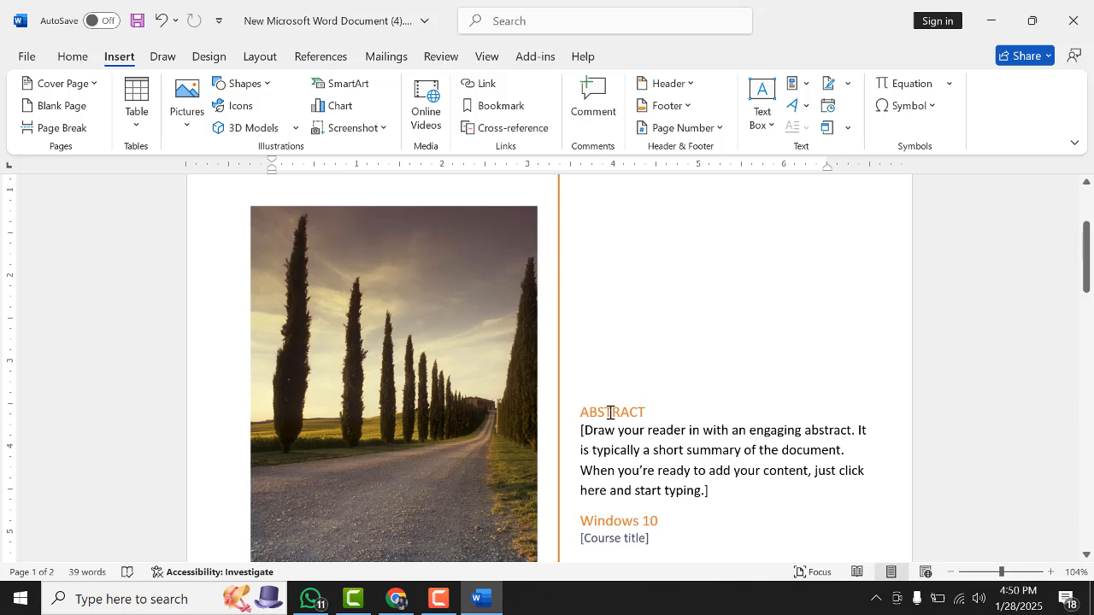
Delete the ABSTRACT heading from the cover page
{"action": "double_click", "coordinate": [610, 414]}
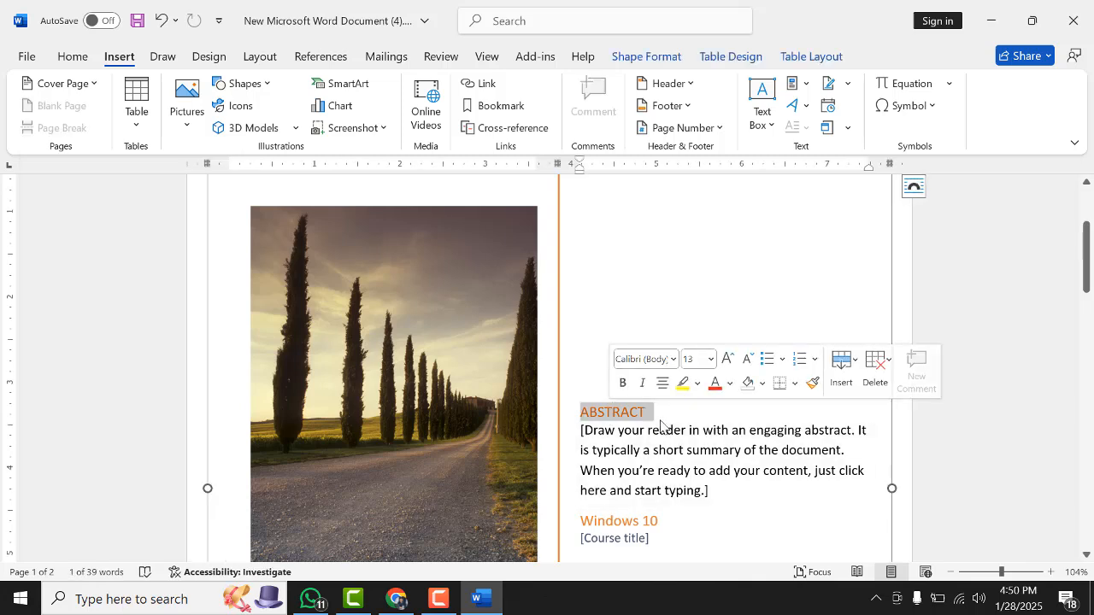
{"action": "key", "text": "Delete"}
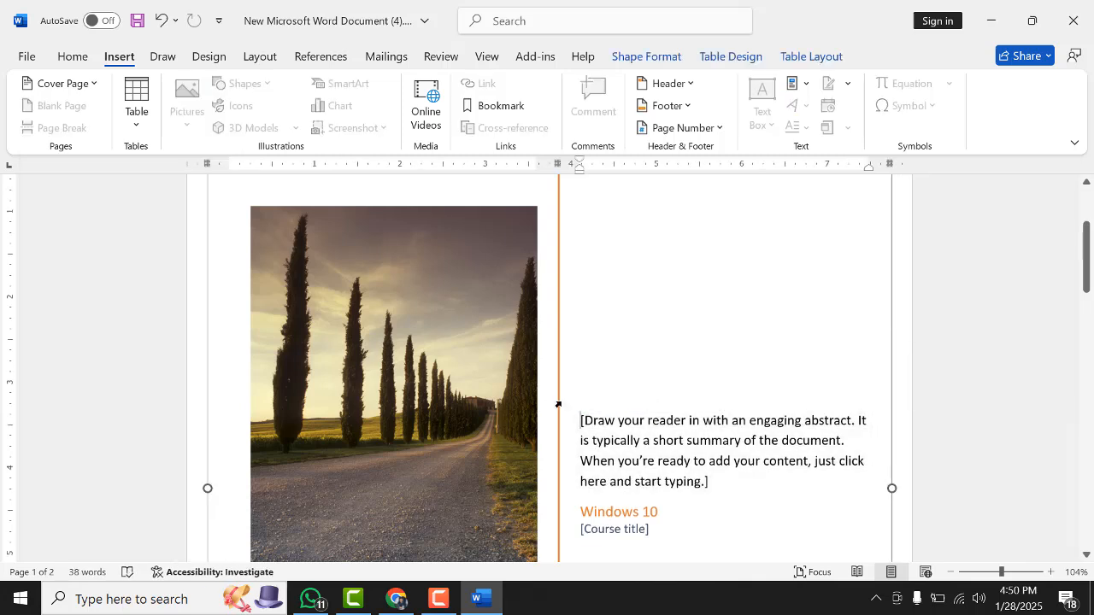
Replace the abstract placeholder text with Digital Dynamic Institute
{"action": "left_click", "coordinate": [589, 410]}
{"action": "type", "text": "asdfadsf  ad"}
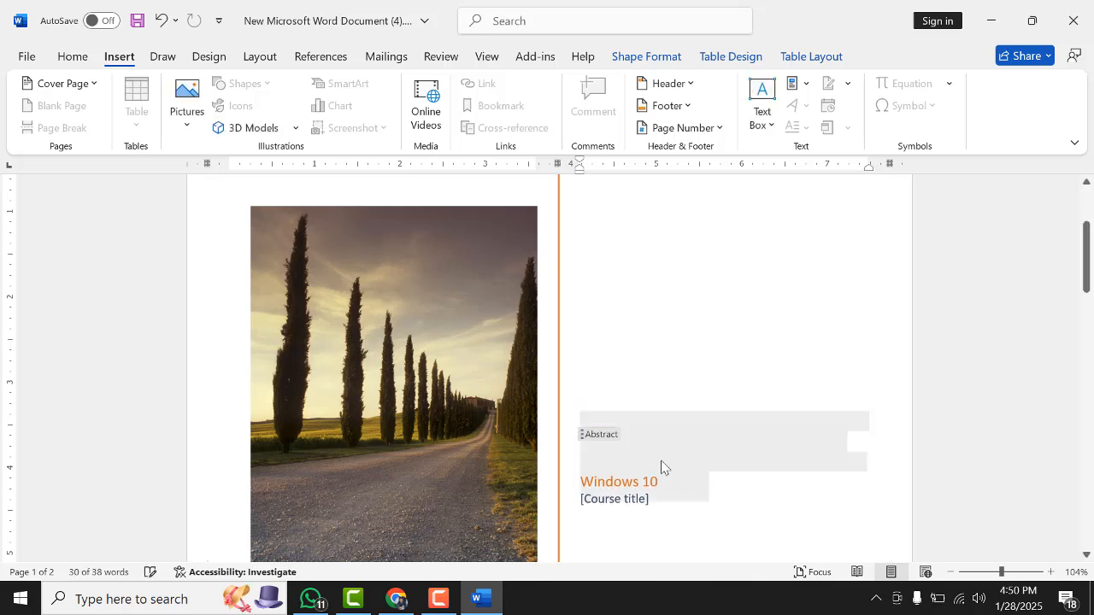
{"action": "type", "text": "sifuywed f"}
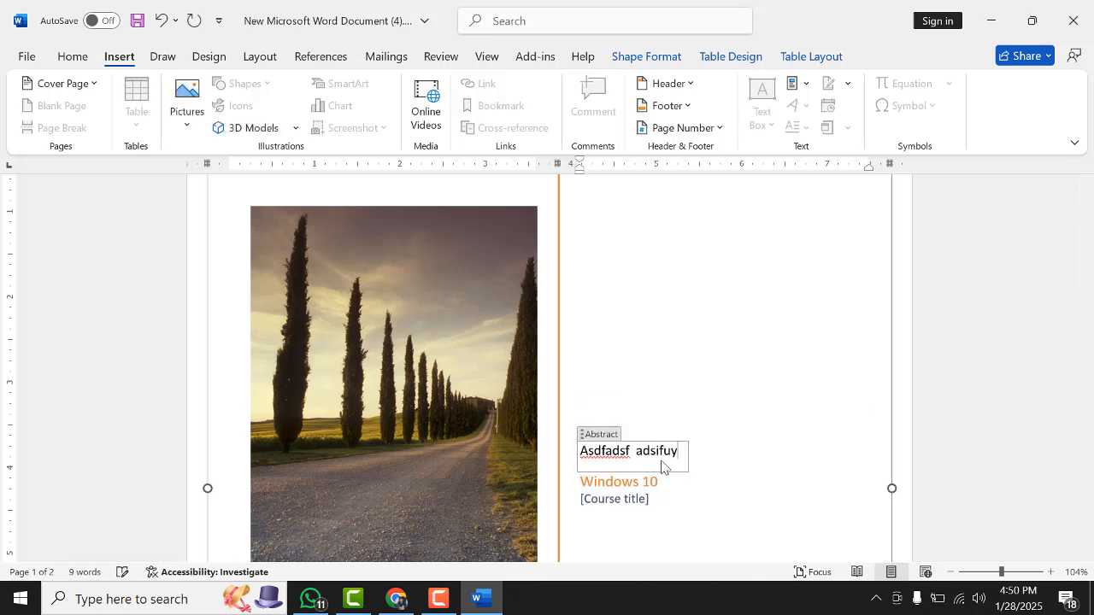
{"action": "key", "text": "BackSpace"}
{"action": "key", "text": "BackSpace"}
{"action": "key", "text": "BackSpace"}
{"action": "key", "text": "BackSpace"}
{"action": "key", "text": "BackSpace"}
{"action": "key", "text": "BackSpace"}
{"action": "key", "text": "BackSpace"}
{"action": "key", "text": "BackSpace"}
{"action": "key", "text": "BackSpace"}
{"action": "key", "text": "BackSpace"}
{"action": "key", "text": "BackSpace"}
{"action": "key", "text": "BackSpace"}
{"action": "key", "text": "BackSpace"}
{"action": "key", "text": "BackSpace"}
{"action": "key", "text": "BackSpace"}
{"action": "key", "text": "BackSpace"}
{"action": "key", "text": "BackSpace"}
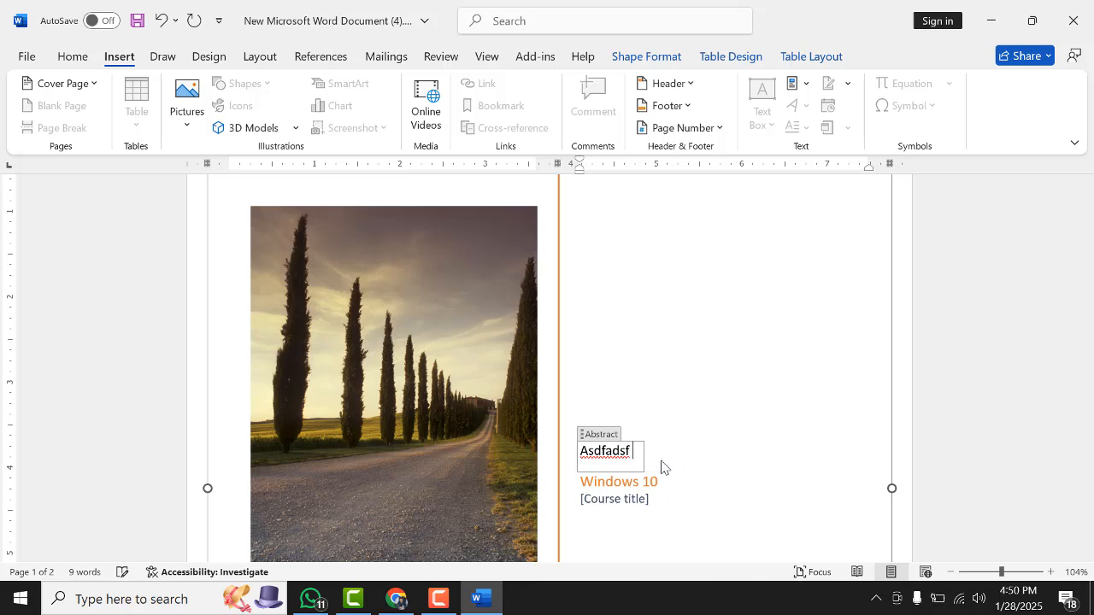
{"action": "key", "text": "BackSpace"}
{"action": "key", "text": "BackSpace"}
{"action": "key", "text": "BackSpace"}
{"action": "key", "text": "BackSpace"}
{"action": "key", "text": "BackSpace"}
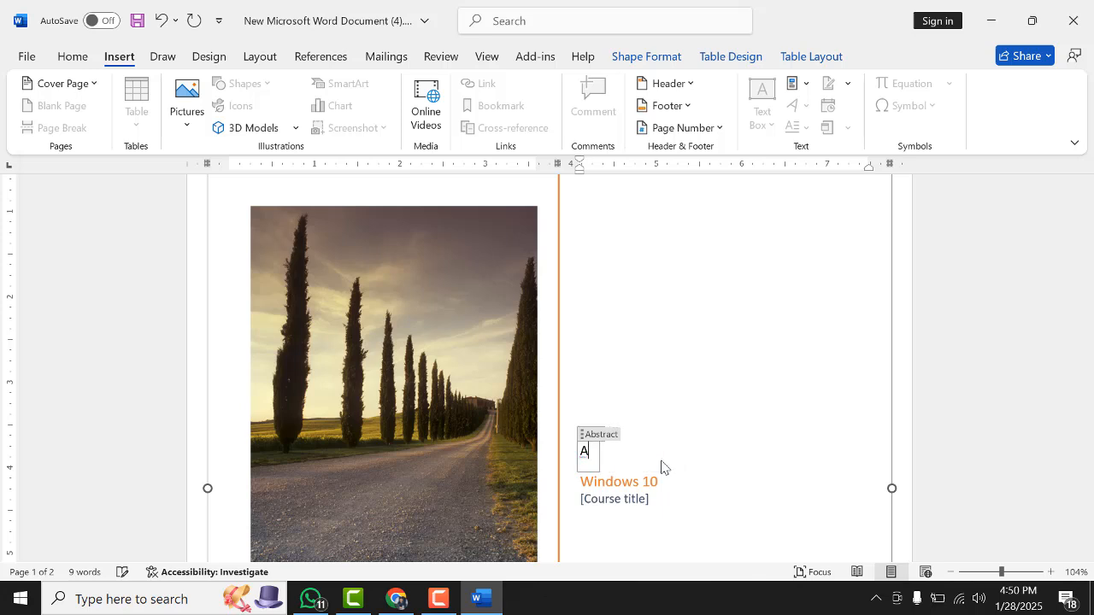
{"action": "type", "text": "Digital Dynami"}
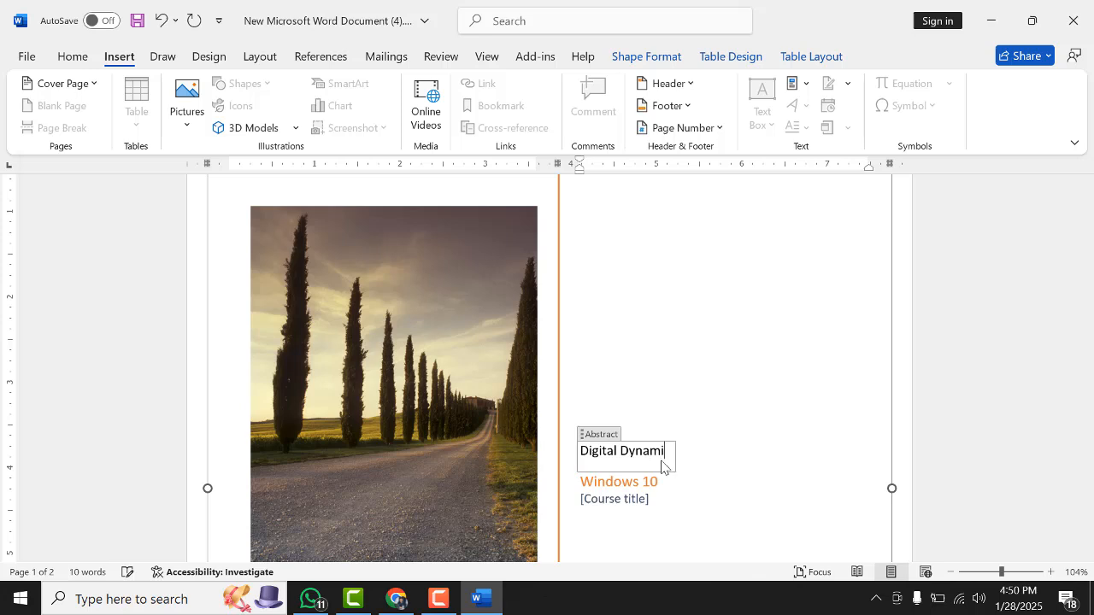
{"action": "type", "text": "c Institu"}
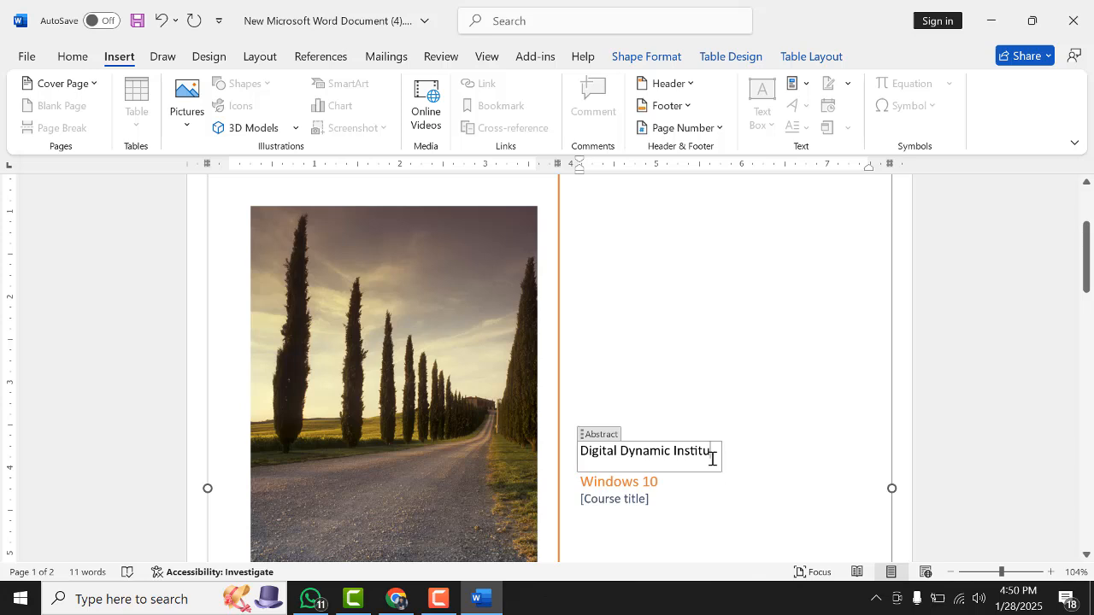
{"action": "type", "text": "te"}
Delete the cover photo and undo the deletion
{"action": "double_click", "coordinate": [630, 488]}
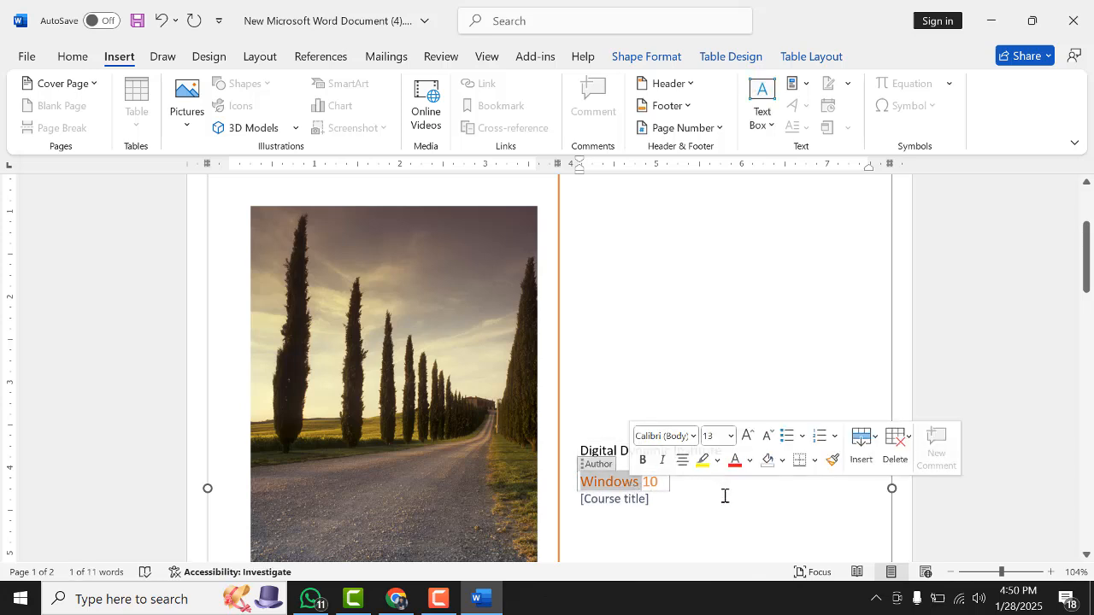
{"action": "scroll", "coordinate": [547, 508], "scroll_direction": "down", "scroll_amount": 1}
{"action": "left_click", "coordinate": [428, 449]}
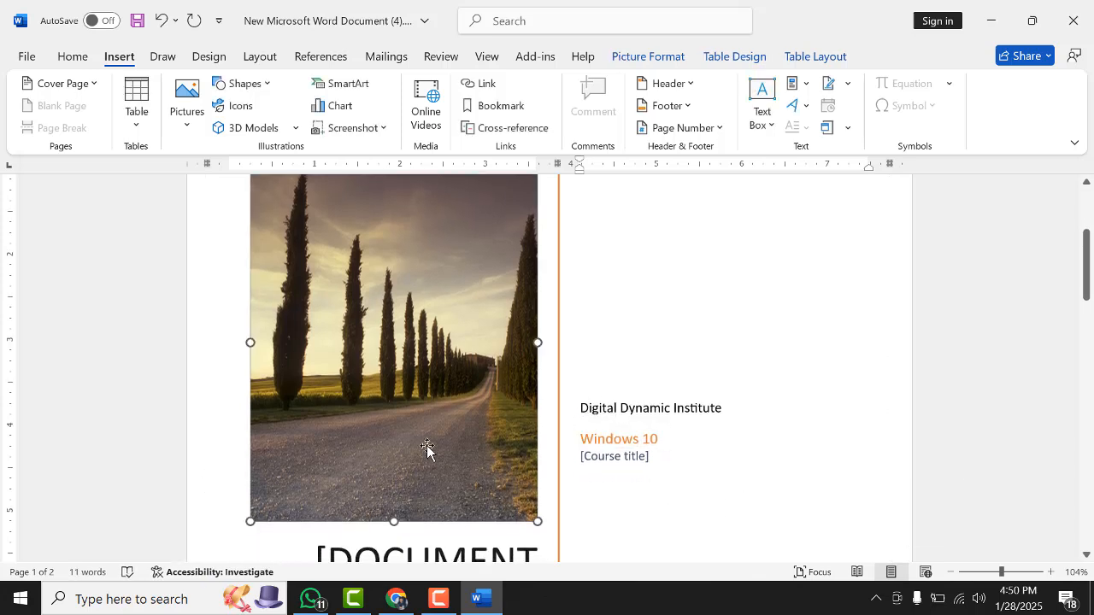
{"action": "key", "text": "Delete"}
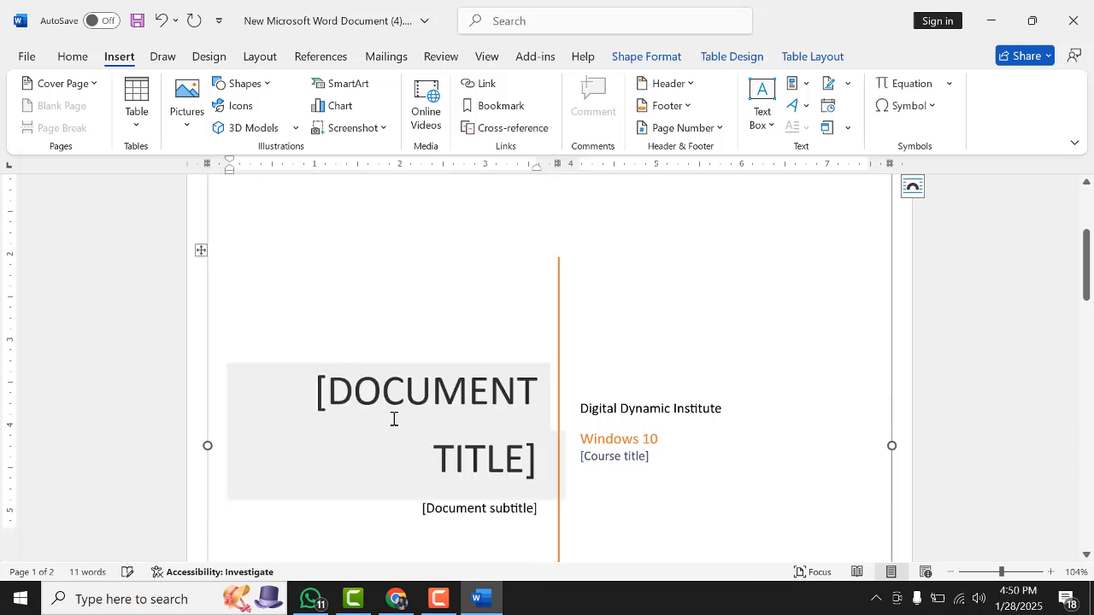
{"action": "scroll", "coordinate": [427, 411], "scroll_direction": "up", "scroll_amount": 2}
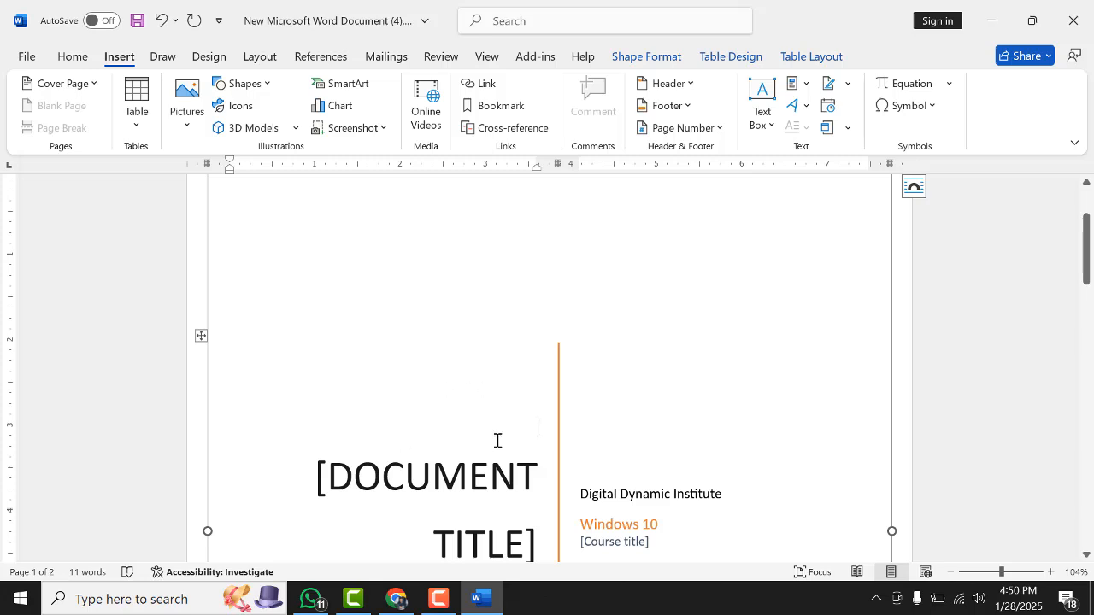
{"action": "key", "text": "ctrl+z"}
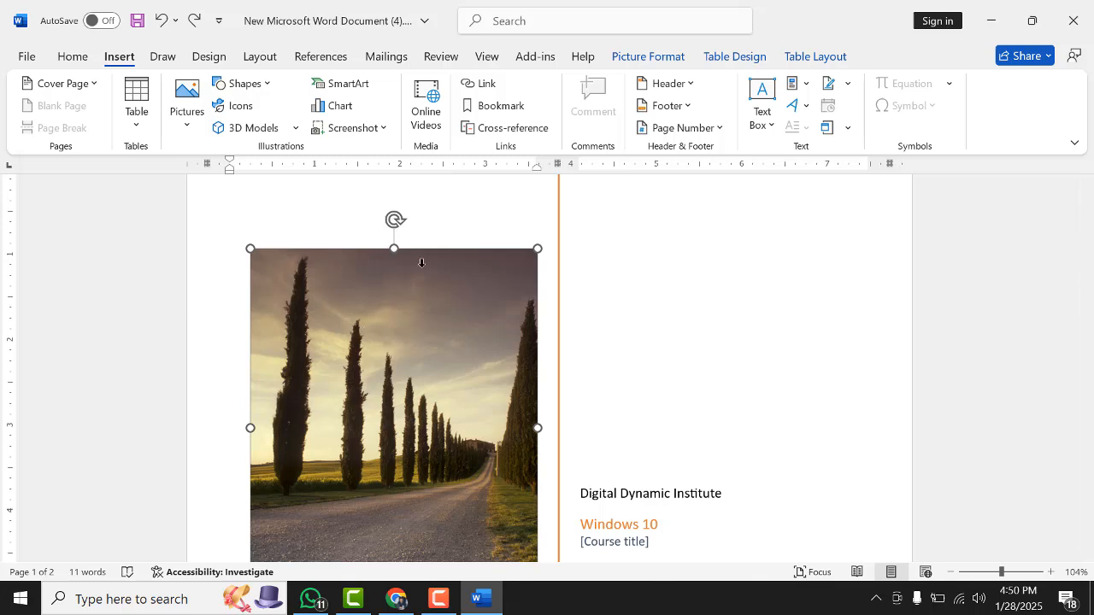
Try to drag the cover photo to a new position on the page
{"action": "left_click_drag", "start_coordinate": [329, 356], "coordinate": [299, 319]}
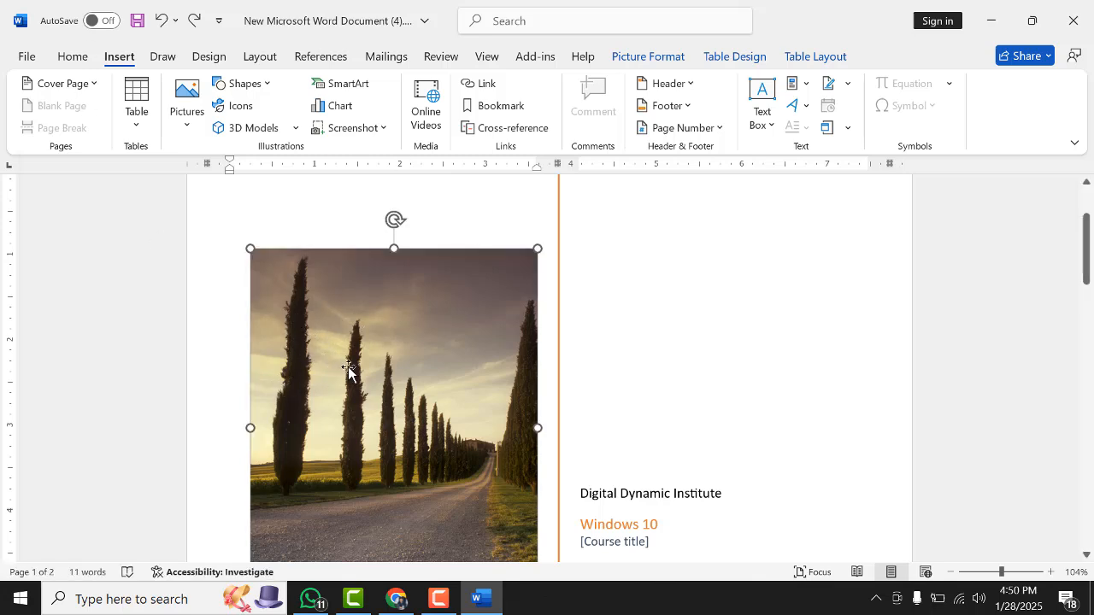
{"action": "scroll", "coordinate": [413, 325], "scroll_direction": "down", "scroll_amount": 1}
{"action": "scroll", "coordinate": [413, 325], "scroll_direction": "down", "scroll_amount": 1}
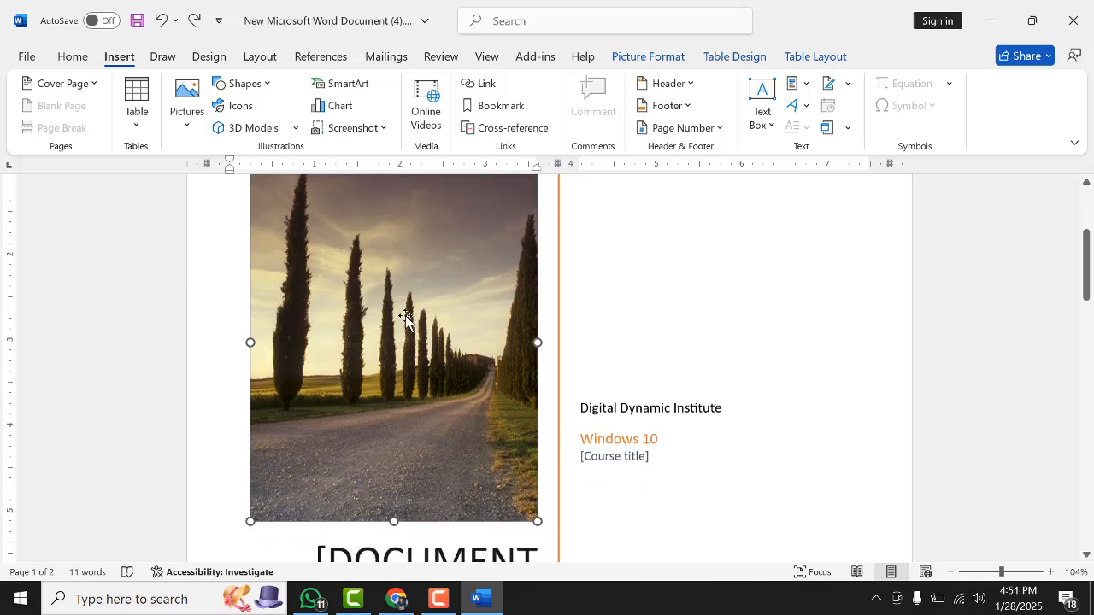
{"action": "scroll", "coordinate": [402, 321], "scroll_direction": "up", "scroll_amount": 2}
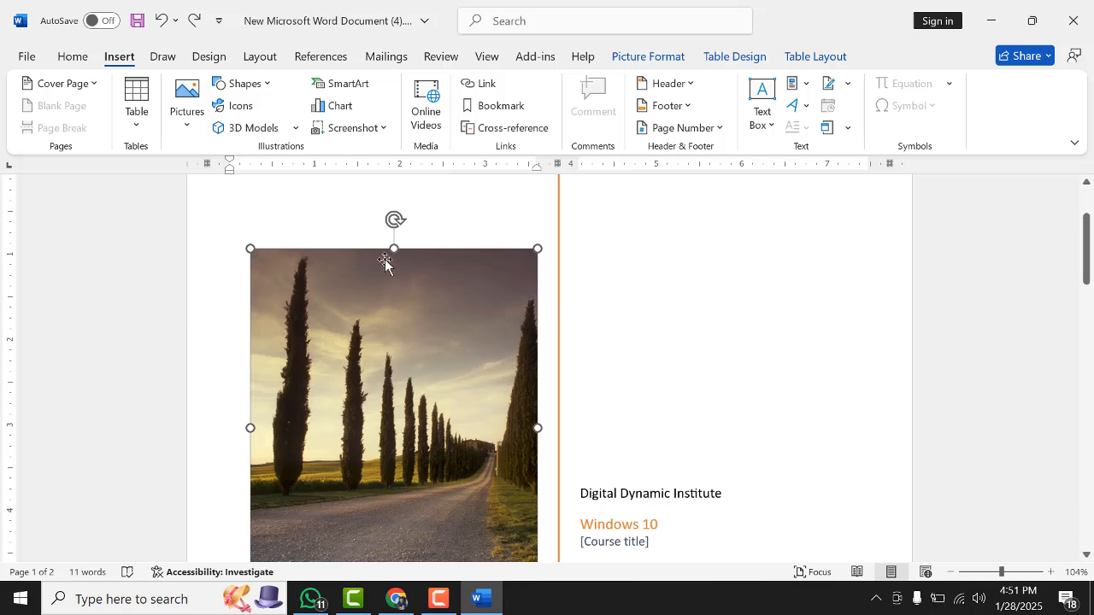
{"action": "scroll", "coordinate": [550, 456], "scroll_direction": "down", "scroll_amount": 2}
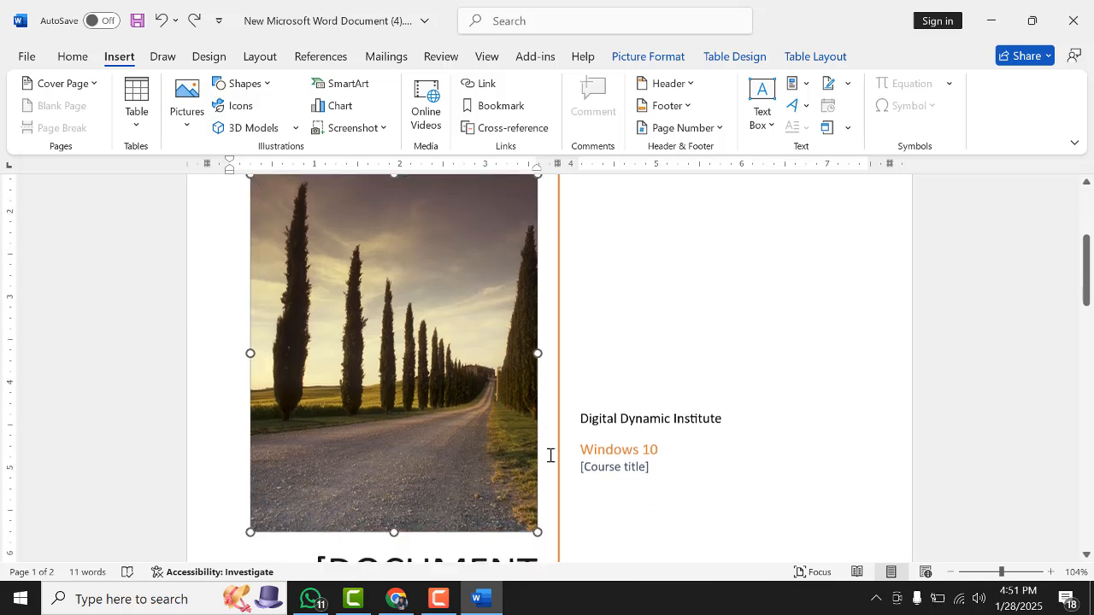
{"action": "scroll", "coordinate": [549, 456], "scroll_direction": "down", "scroll_amount": 1}
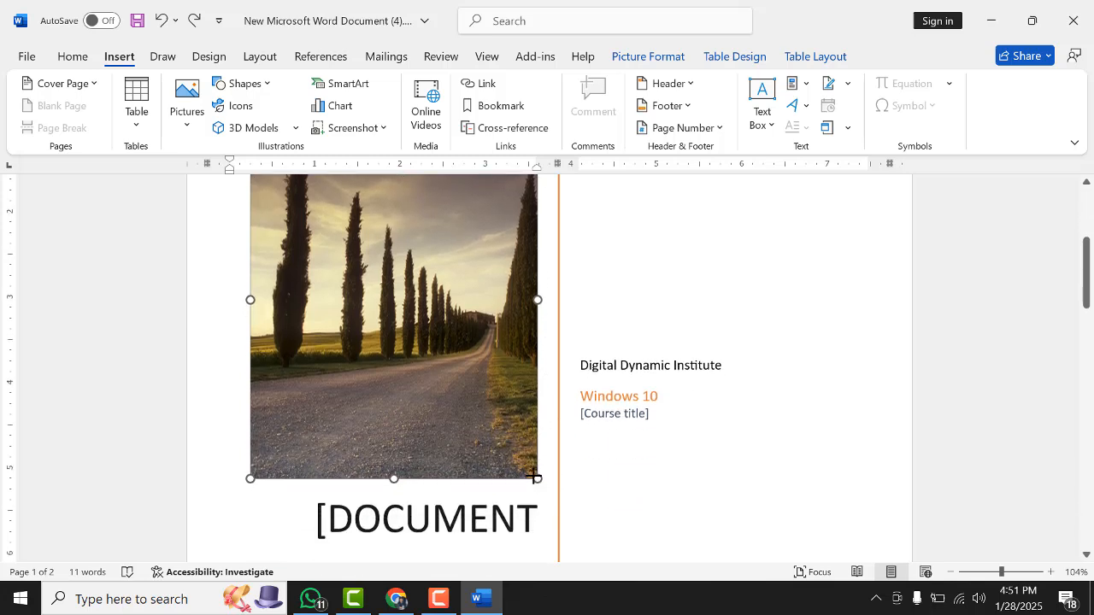
Delete the cover photo from the cover page
{"action": "left_click_drag", "start_coordinate": [533, 477], "coordinate": [499, 436]}
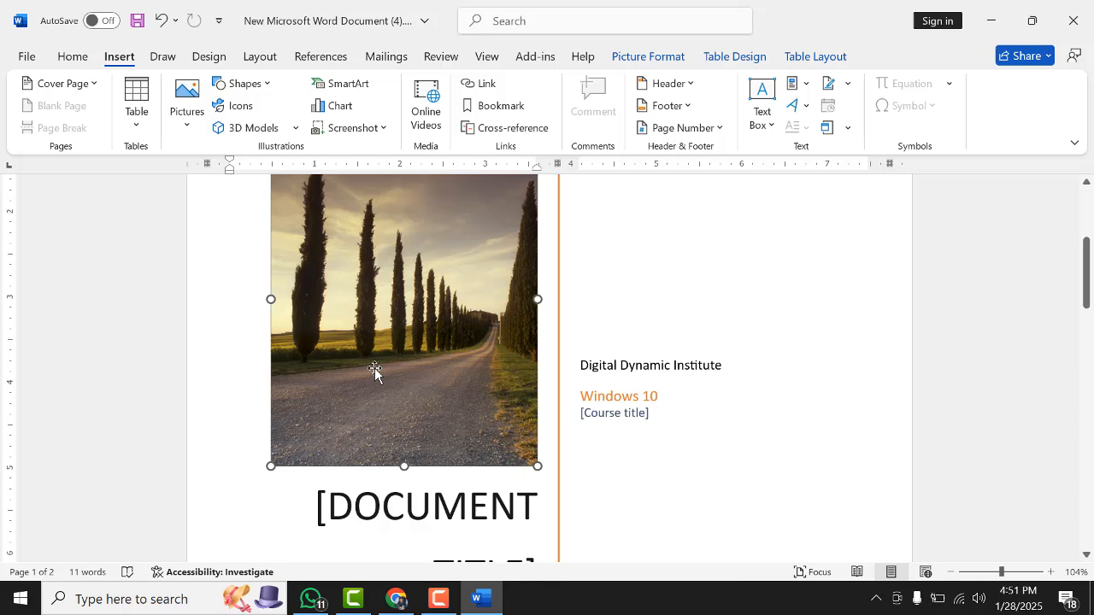
{"action": "key", "text": "Delete"}
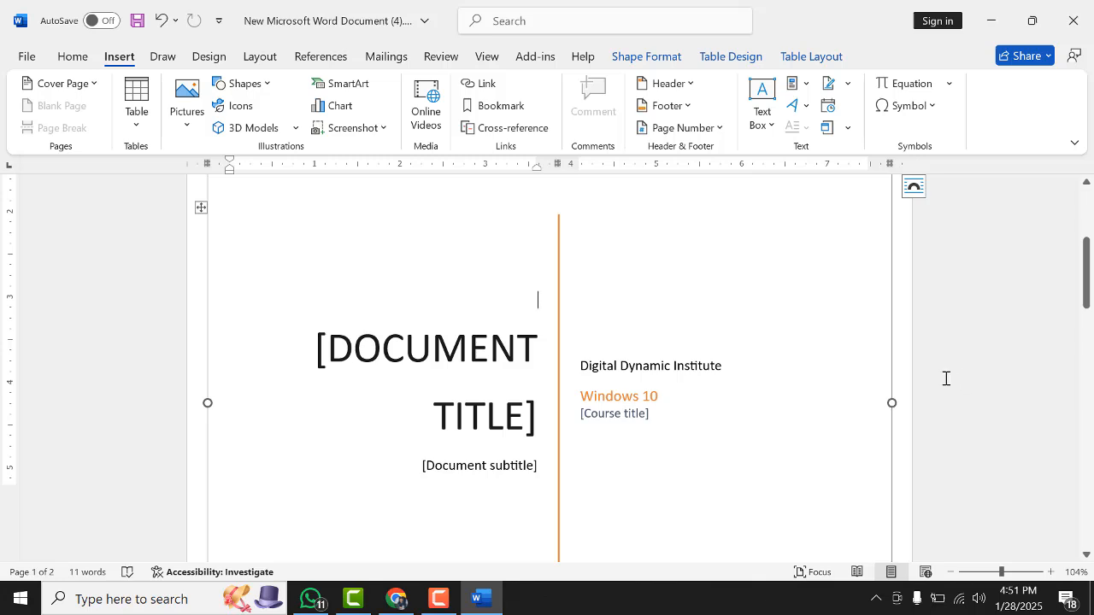
Insert the WhatsApp Image 2025-01-26 picture from the Downloads folder onto the cover page
{"action": "left_click", "coordinate": [188, 127]}
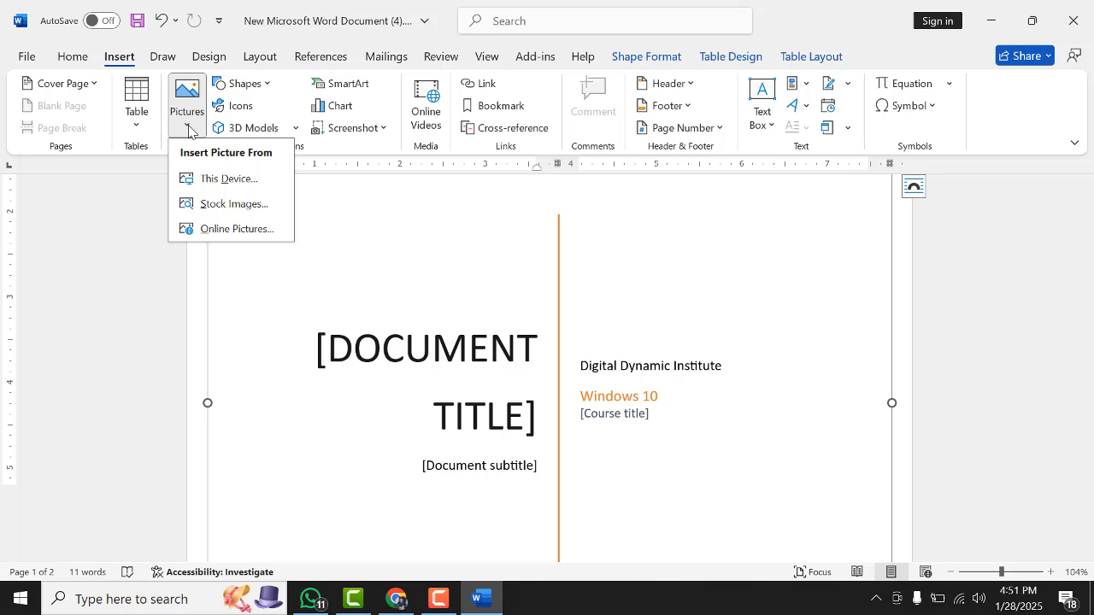
{"action": "left_click", "coordinate": [236, 186]}
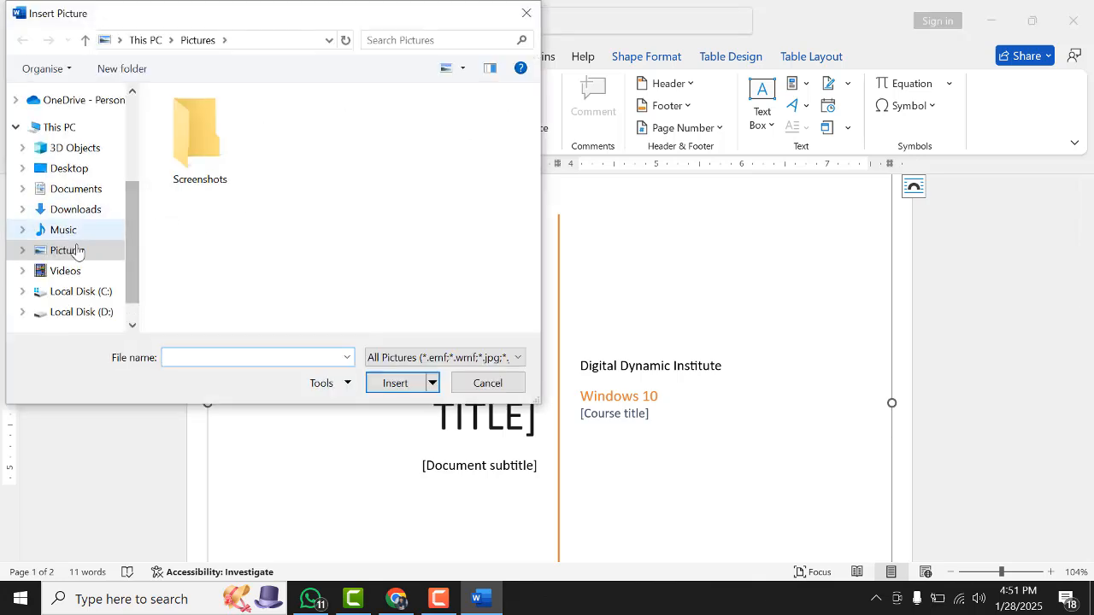
{"action": "double_click", "coordinate": [176, 144]}
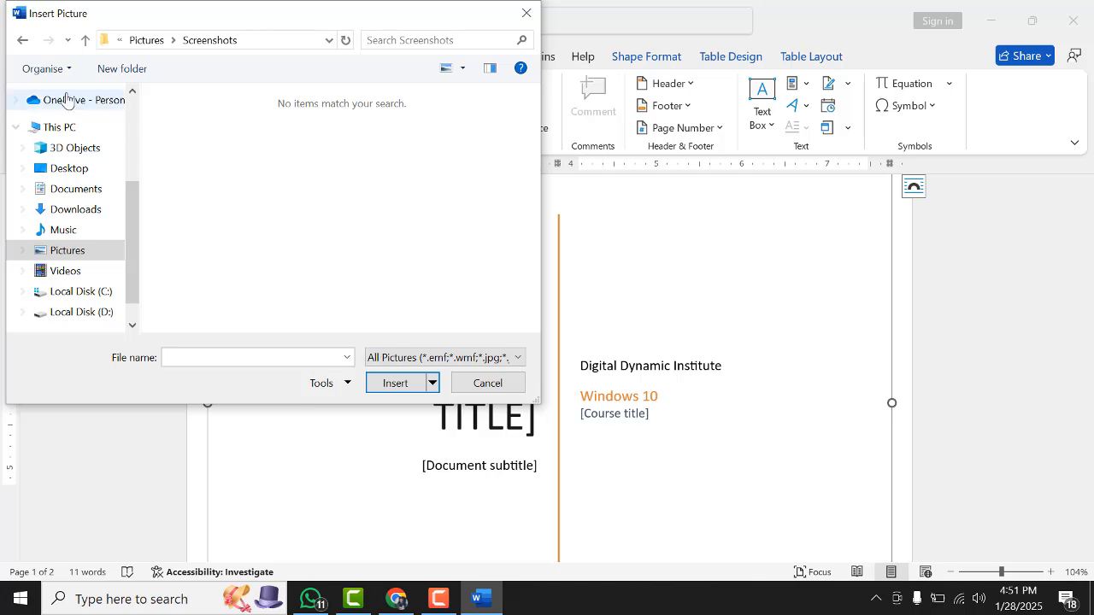
{"action": "left_click", "coordinate": [85, 41]}
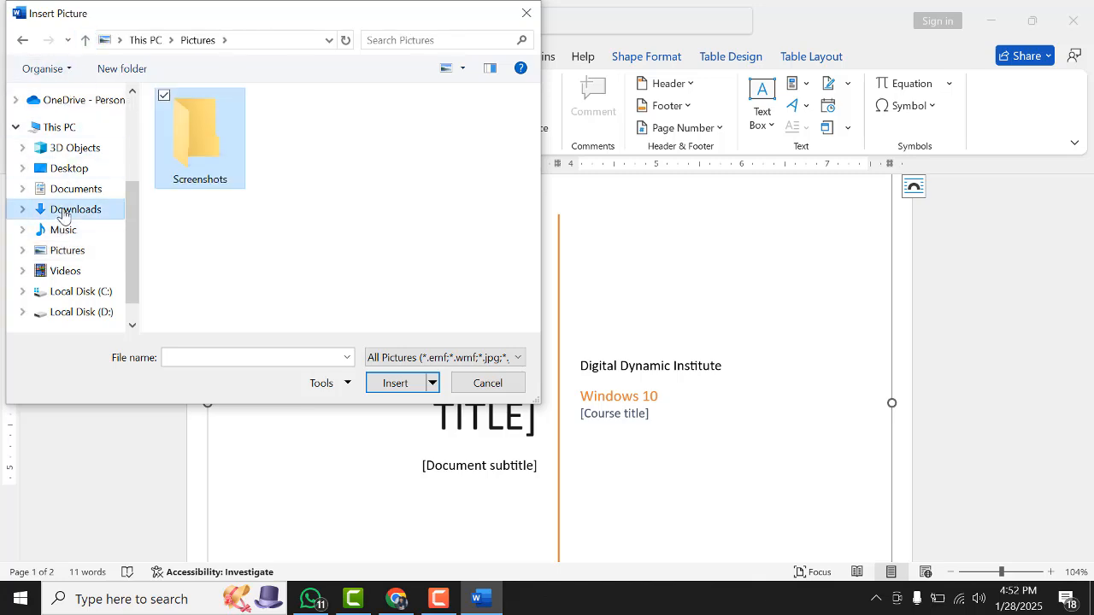
{"action": "left_click", "coordinate": [94, 210]}
{"action": "left_click", "coordinate": [216, 181]}
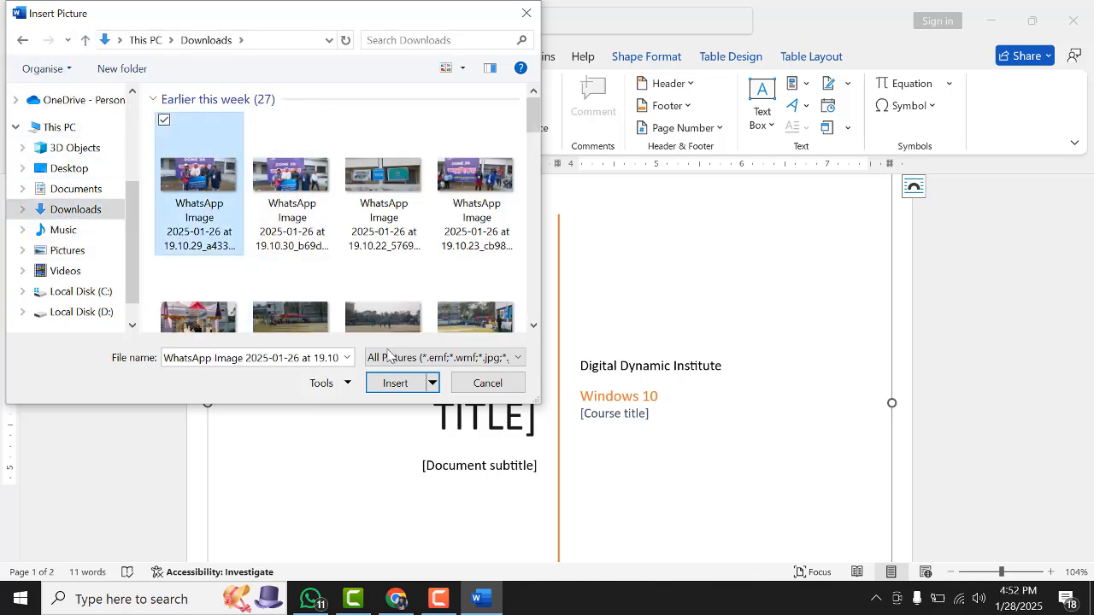
{"action": "left_click", "coordinate": [393, 384]}
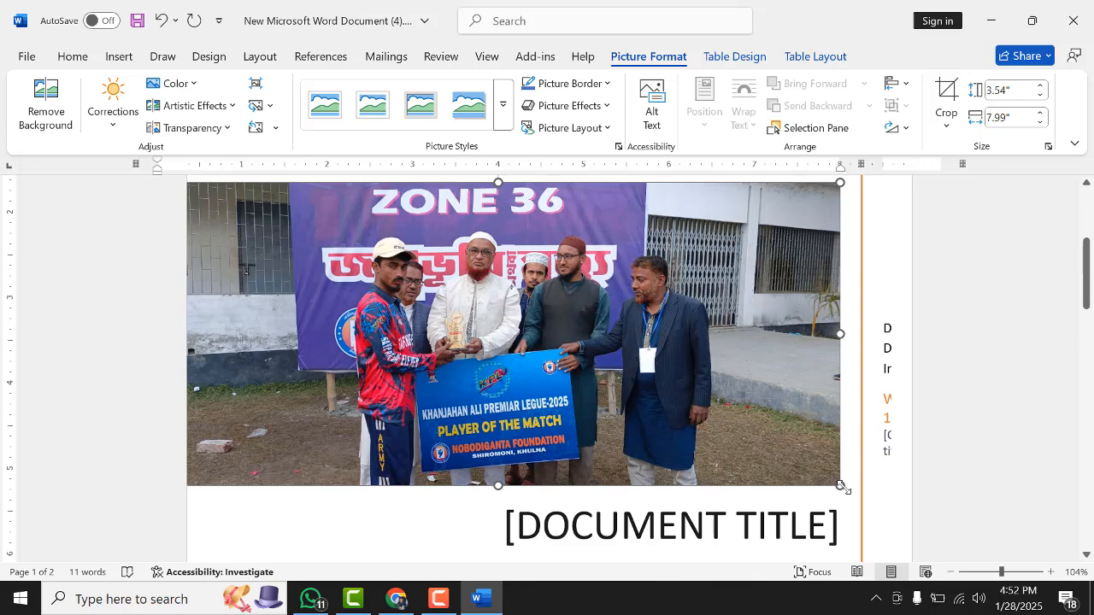
Resize the inserted picture to about 1.48 by 3.35 inches so it fits the left column
{"action": "left_click_drag", "start_coordinate": [842, 485], "coordinate": [294, 336]}
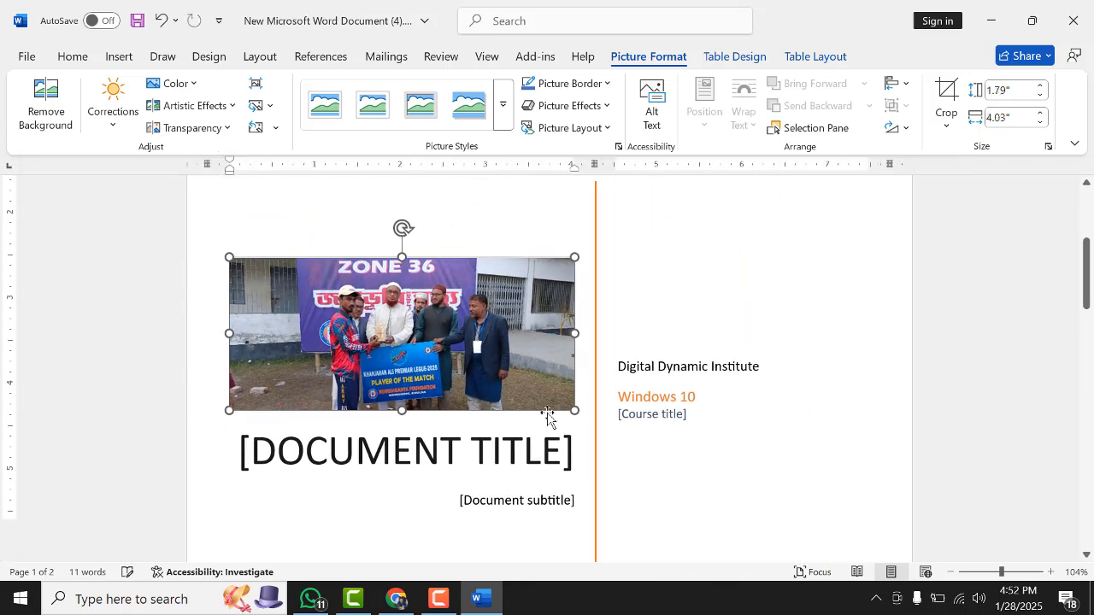
{"action": "left_click_drag", "start_coordinate": [574, 415], "coordinate": [508, 371]}
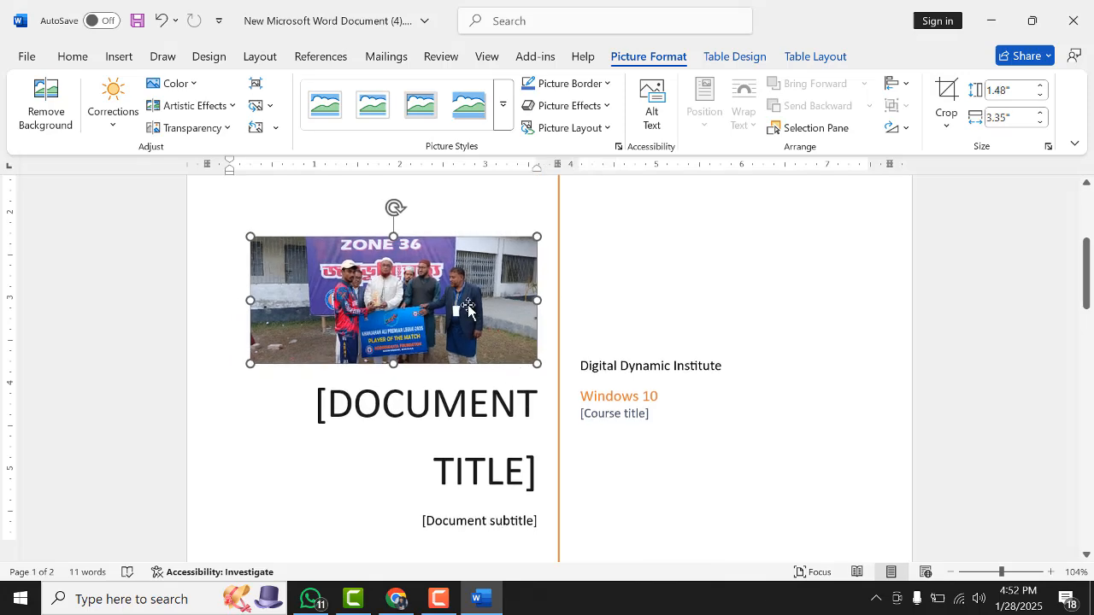
Give the picture a blue theme-colour border
{"action": "left_click", "coordinate": [604, 128]}
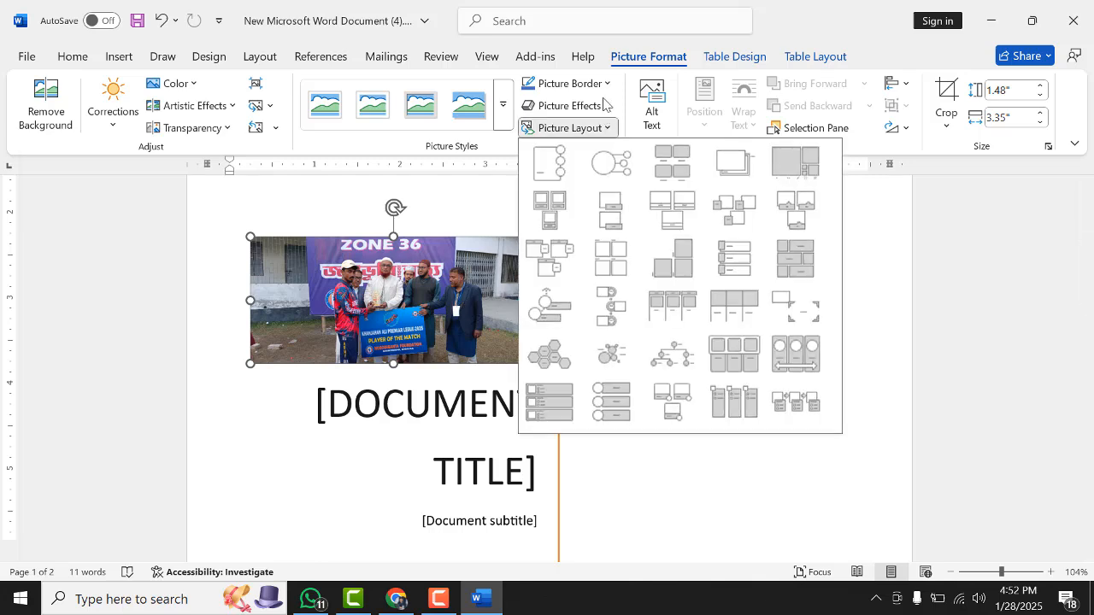
{"action": "left_click", "coordinate": [604, 105]}
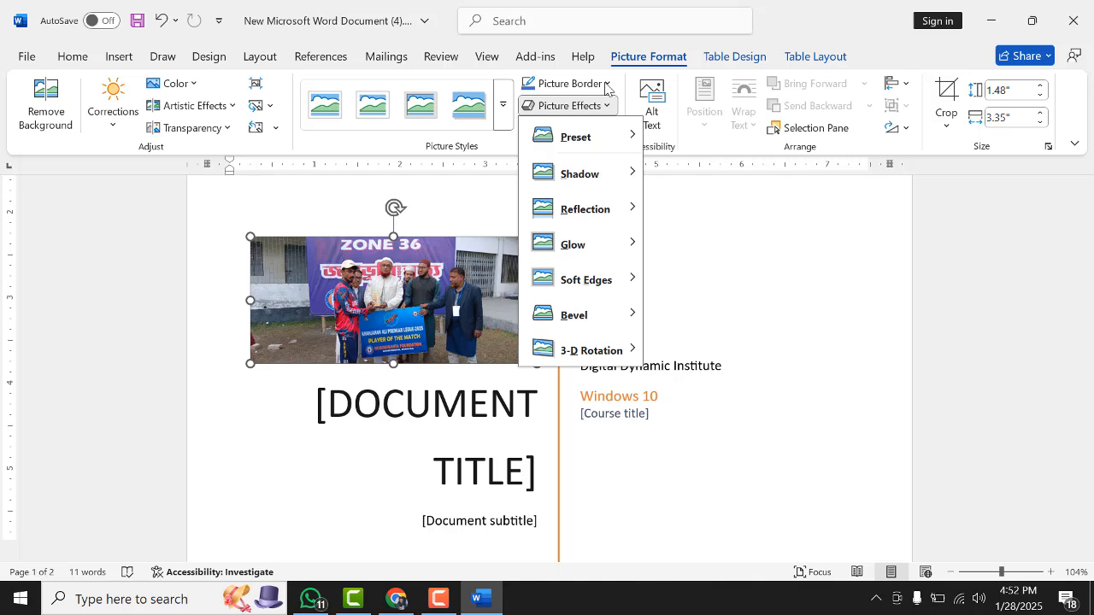
{"action": "left_click", "coordinate": [605, 84]}
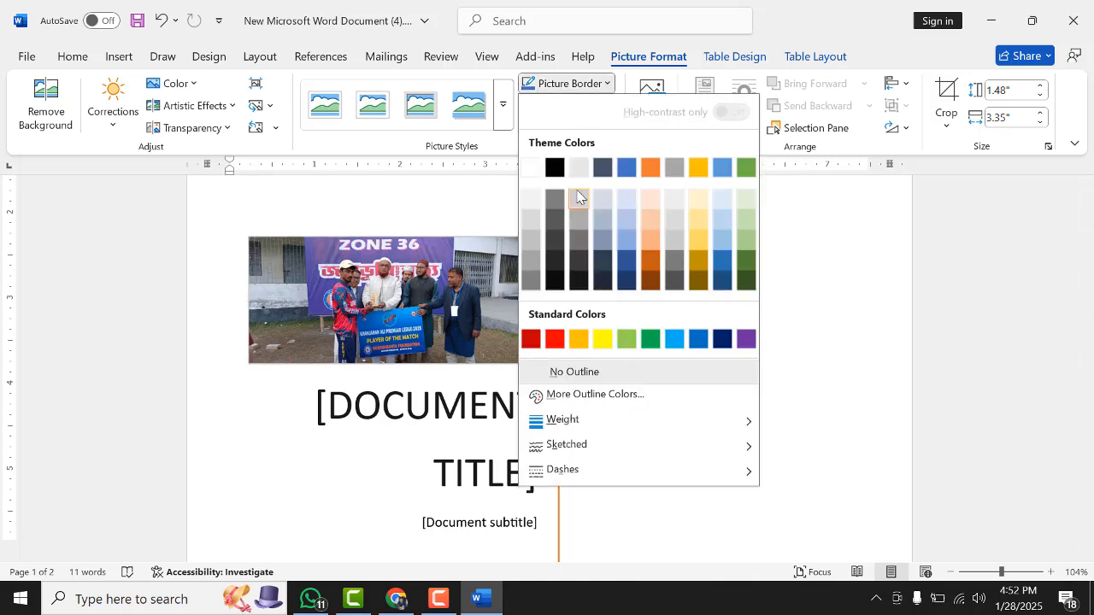
{"action": "left_click", "coordinate": [627, 168]}
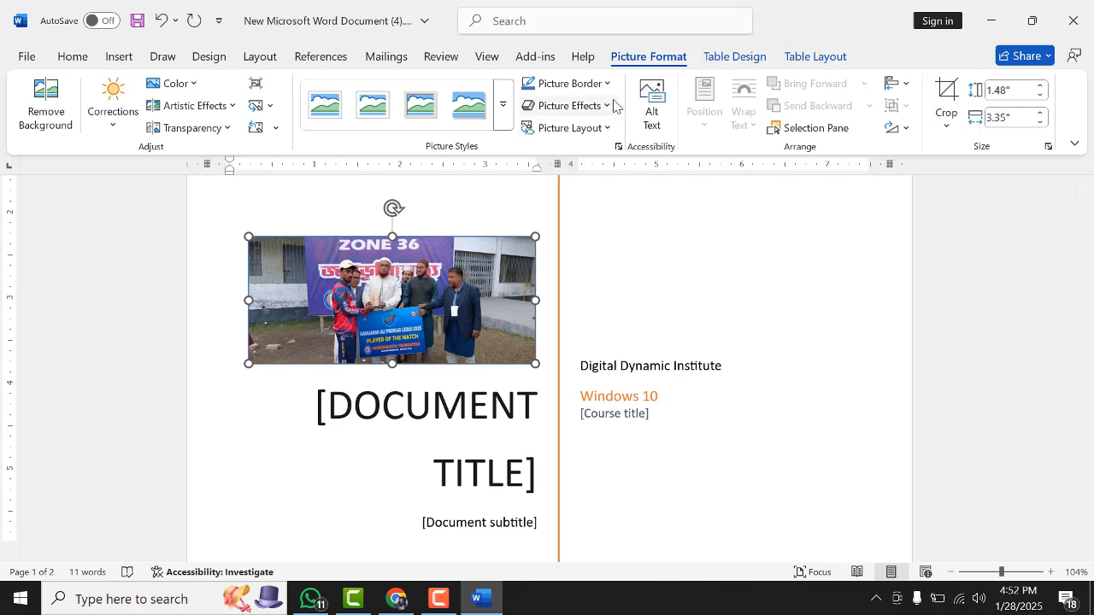
{"action": "left_click", "coordinate": [816, 58]}
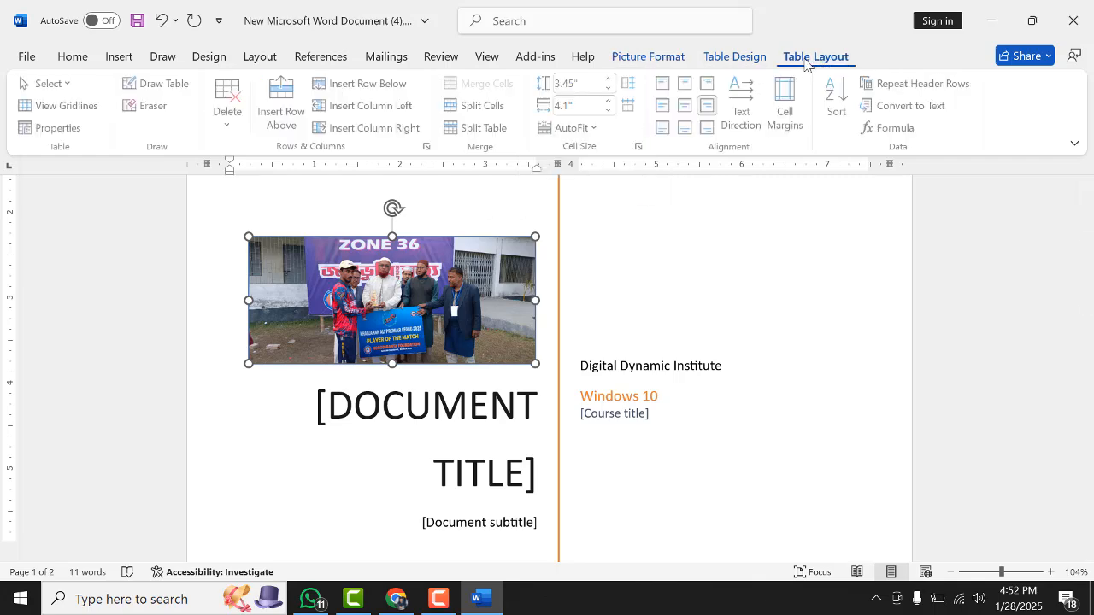
{"action": "left_click", "coordinate": [737, 57]}
{"action": "left_click", "coordinate": [654, 58]}
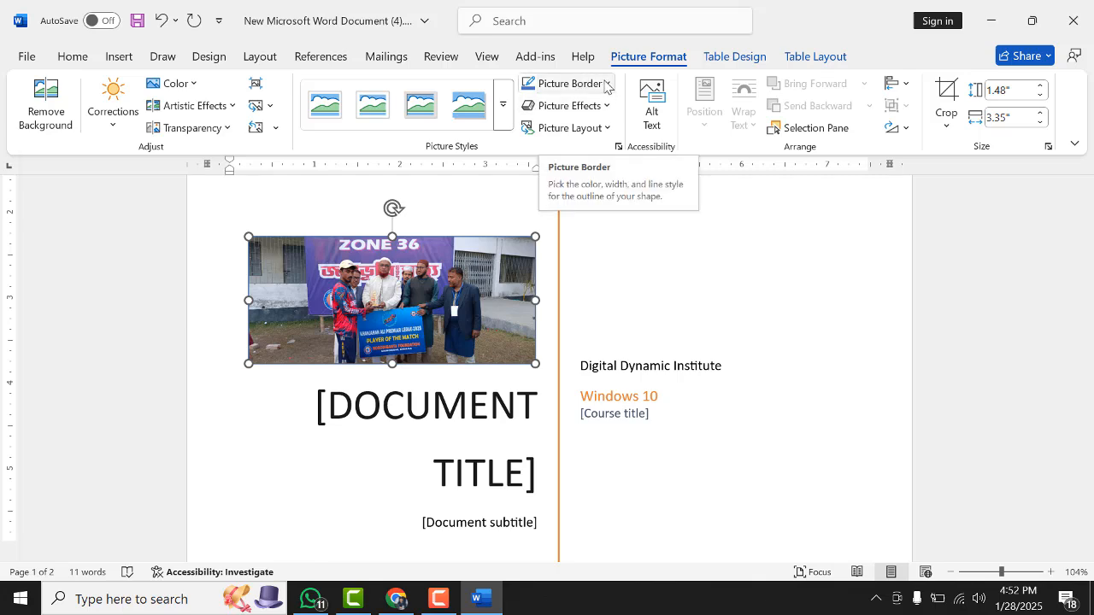
Remove the picture's background, keep the changes, and undo the removal
{"action": "left_click", "coordinate": [49, 116]}
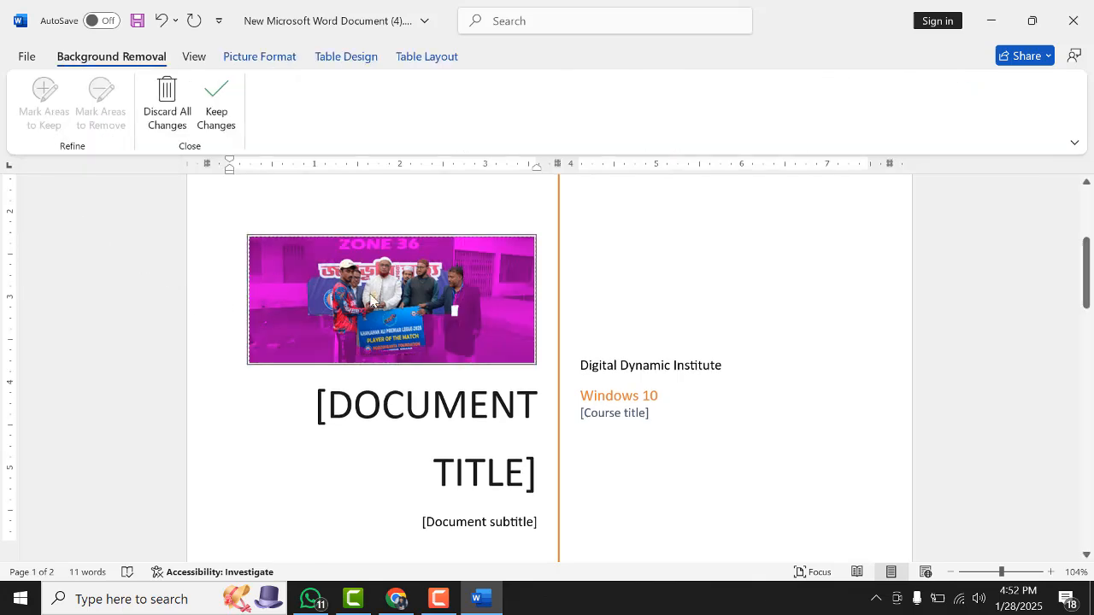
{"action": "left_click", "coordinate": [214, 107]}
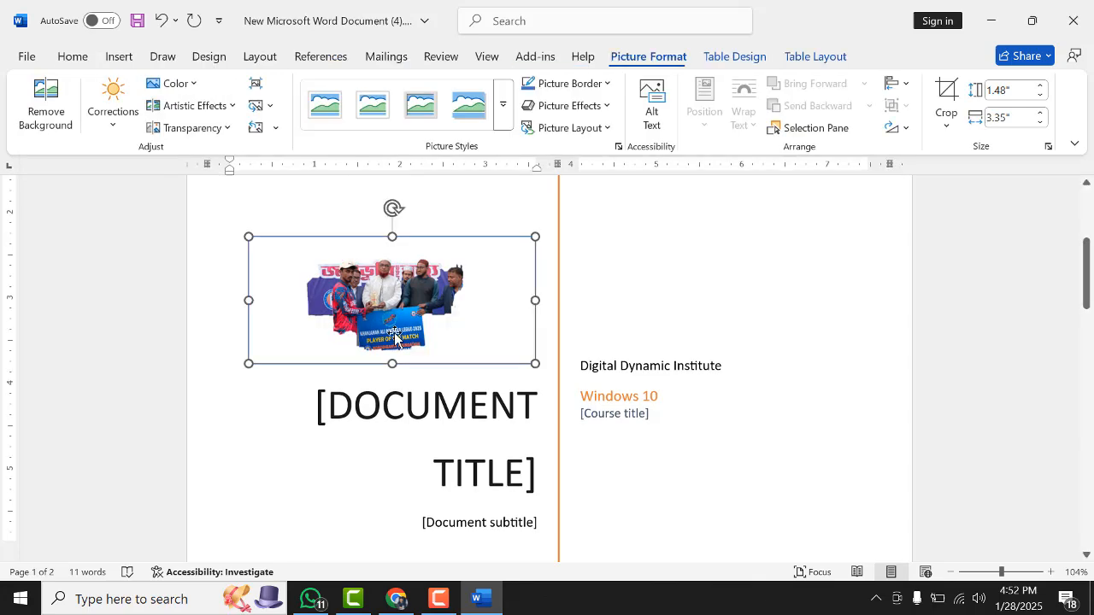
{"action": "left_click", "coordinate": [770, 290]}
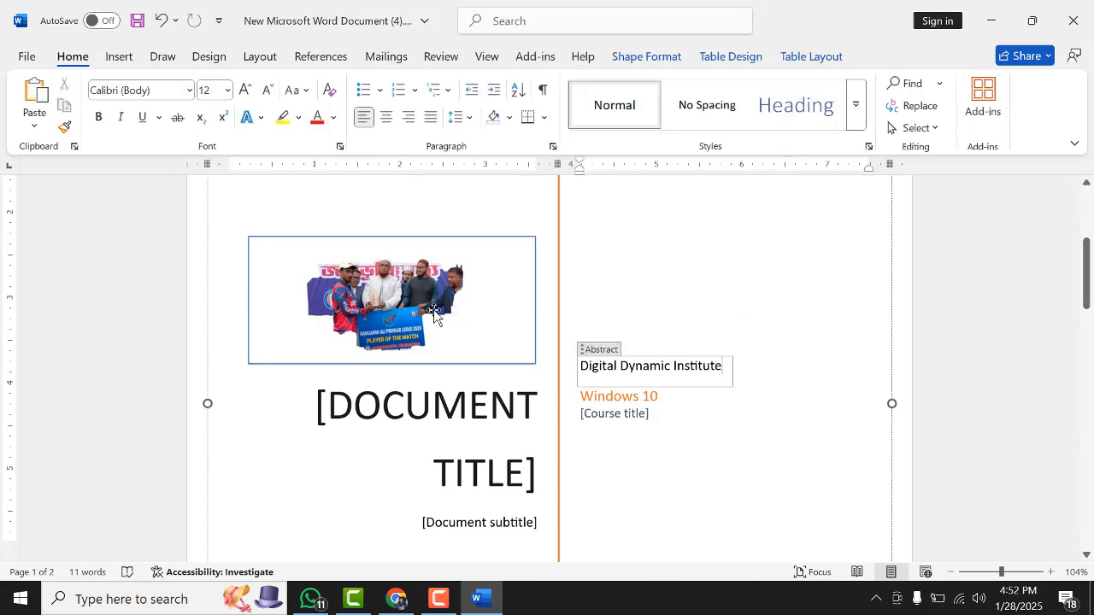
{"action": "key", "text": "ctrl+z"}
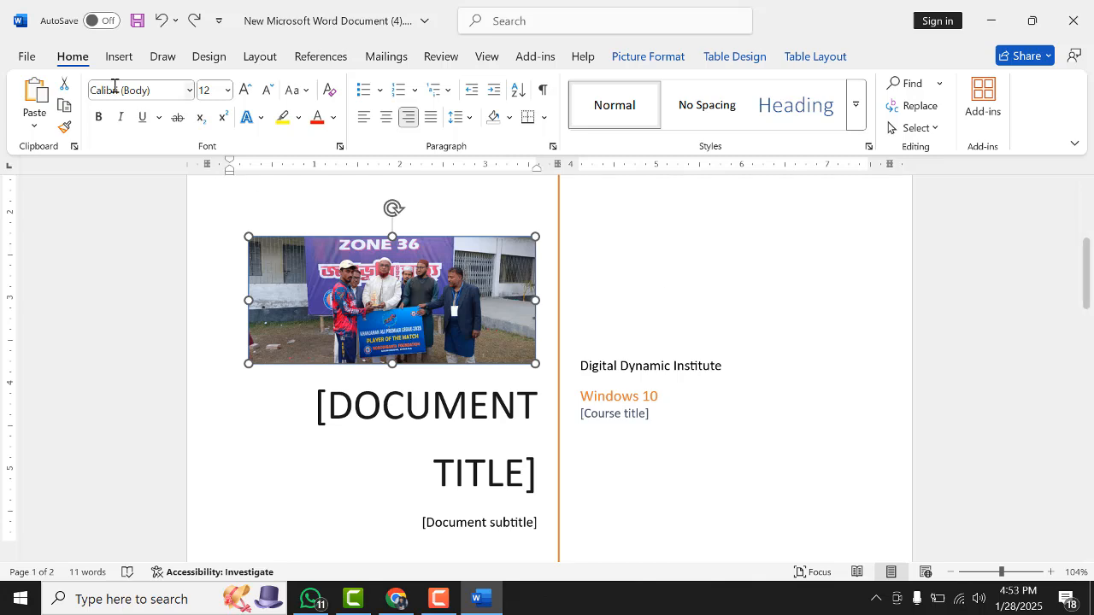
Try to drag the picture to a new position on the cover page
{"action": "left_click", "coordinate": [119, 56]}
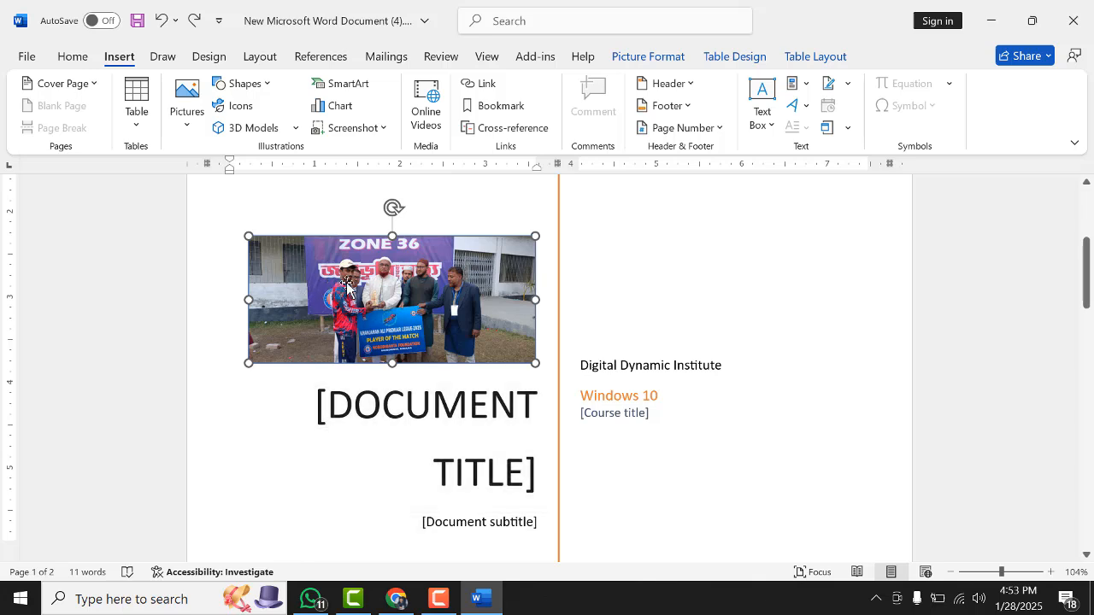
{"action": "left_click_drag", "start_coordinate": [349, 288], "coordinate": [446, 304]}
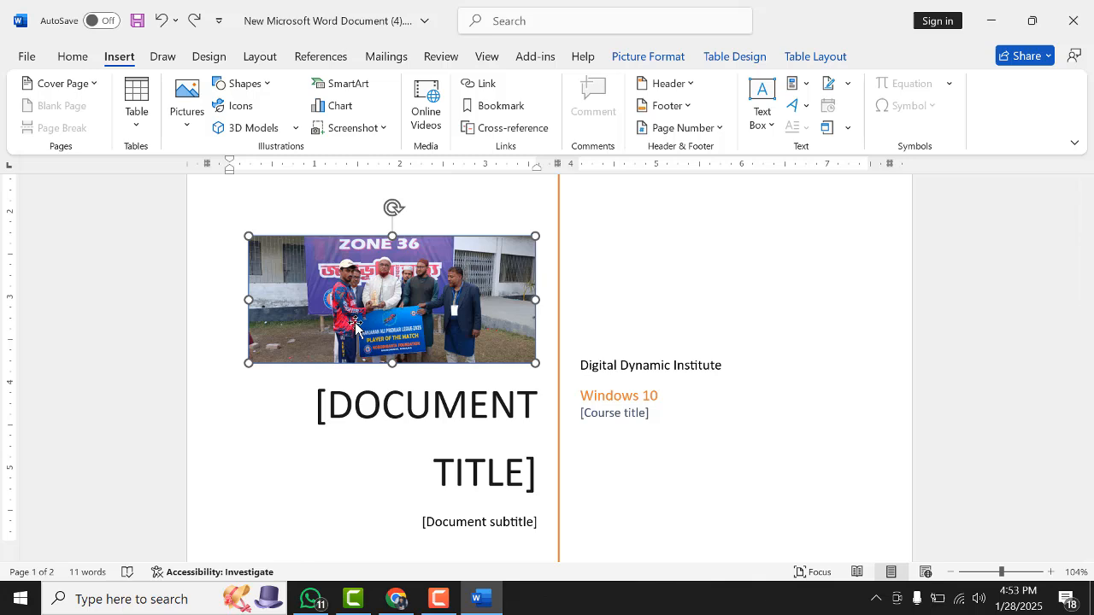
{"action": "scroll", "coordinate": [488, 383], "scroll_direction": "down", "scroll_amount": 3}
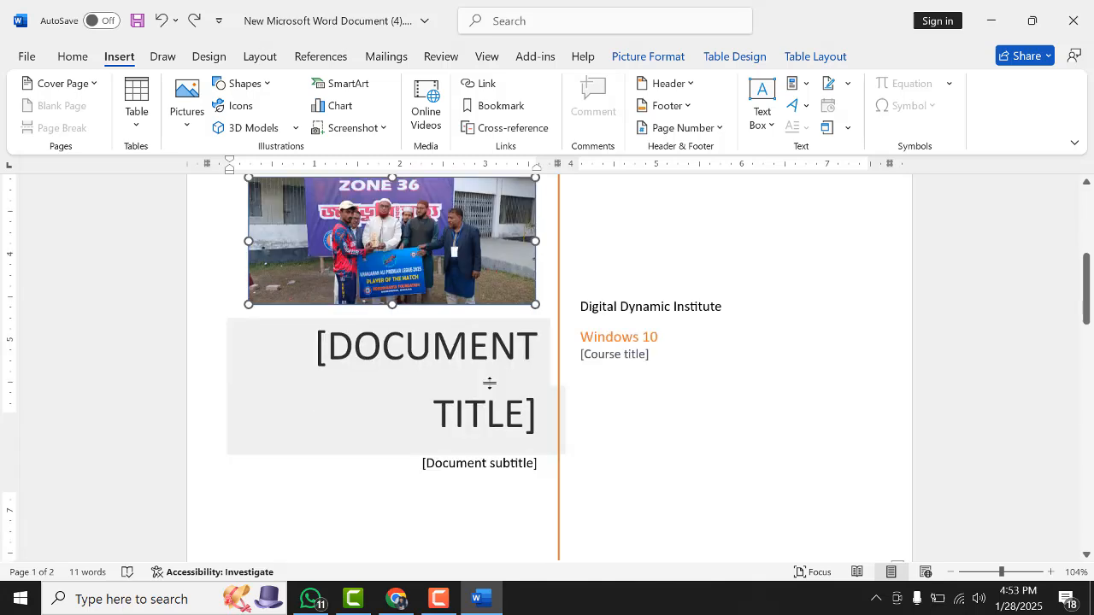
{"action": "scroll", "coordinate": [454, 367], "scroll_direction": "up", "scroll_amount": 2}
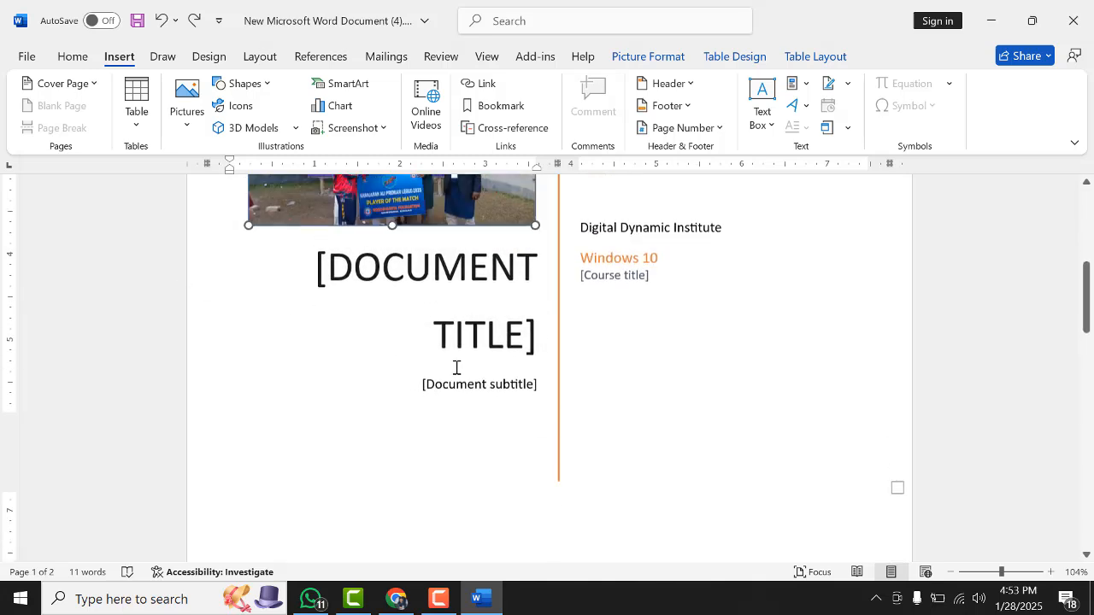
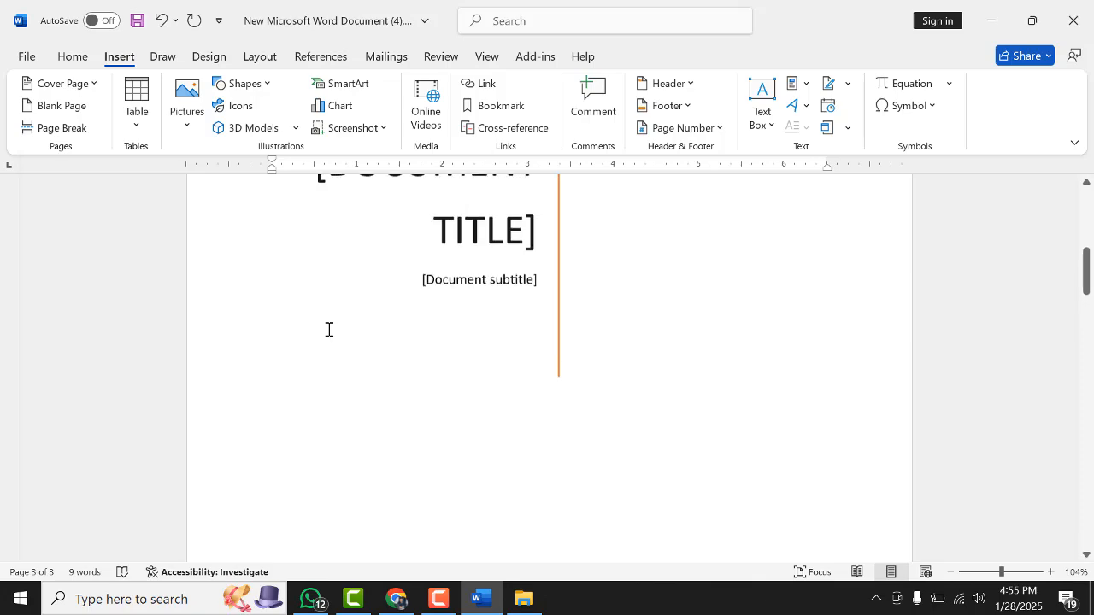
Replace the cover page's document title placeholder with RESHAD
{"action": "left_click", "coordinate": [449, 441]}
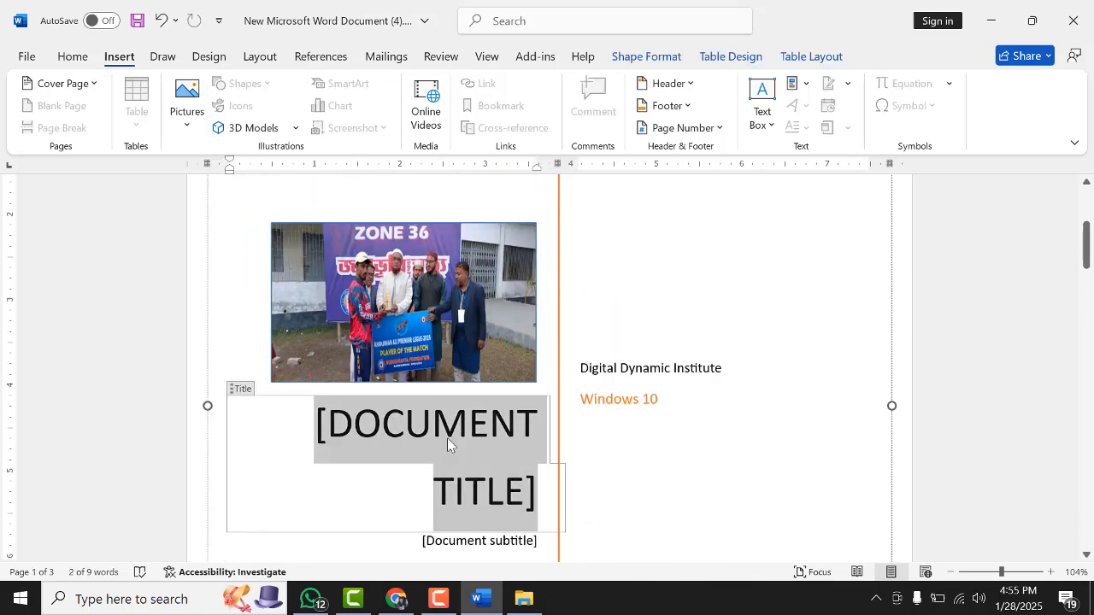
{"action": "type", "text": "RESHAD"}
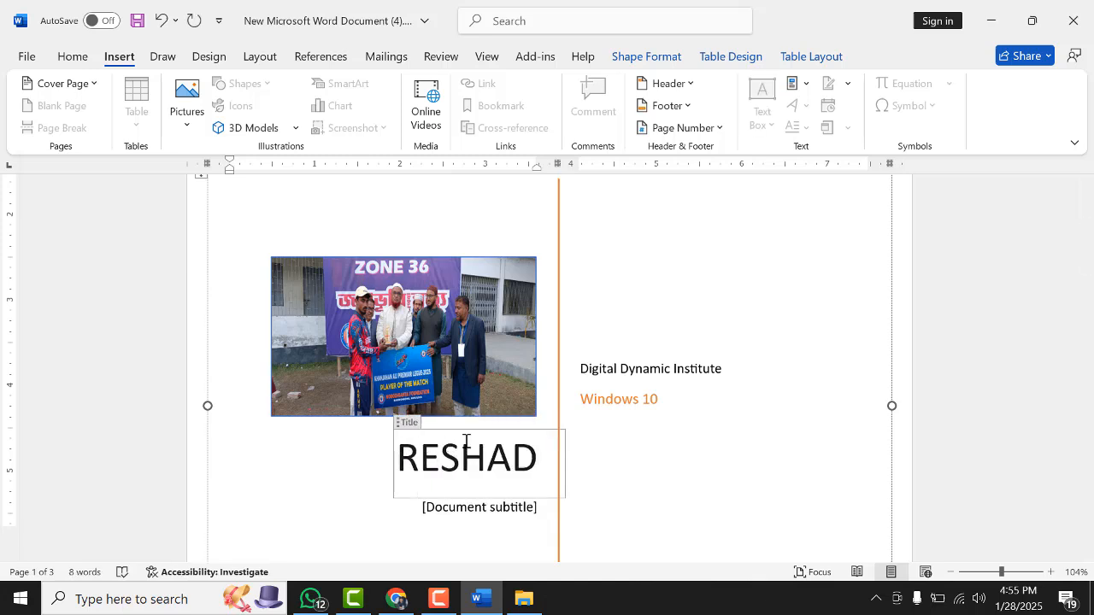
{"action": "left_click", "coordinate": [768, 485]}
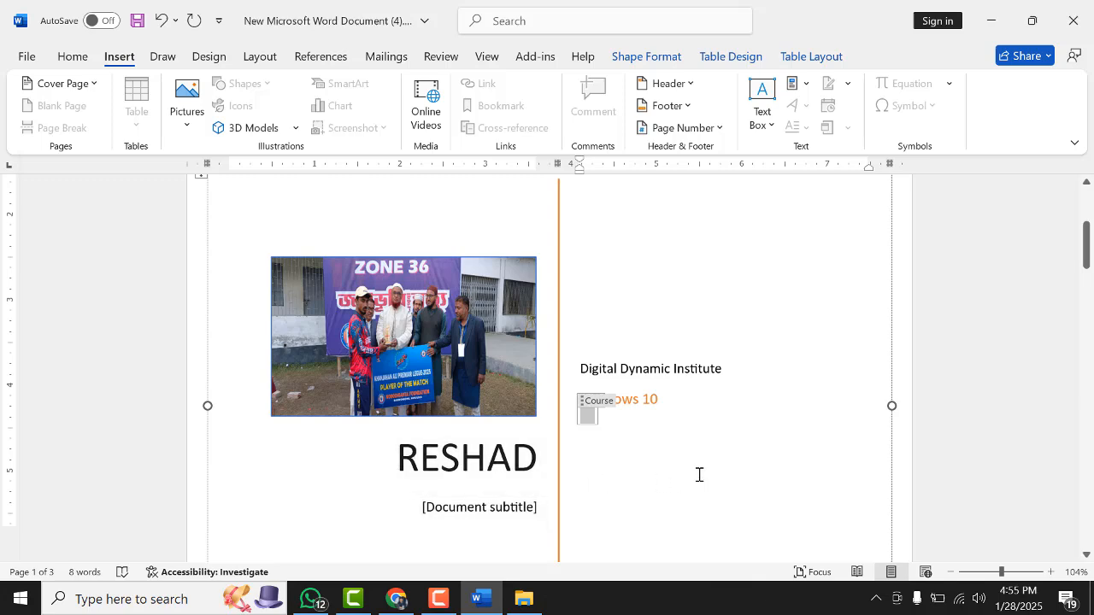
Open the print preview and page through the document's pages, then return to editing
{"action": "scroll", "coordinate": [706, 466], "scroll_direction": "down", "scroll_amount": 5}
{"action": "scroll", "coordinate": [727, 462], "scroll_direction": "down", "scroll_amount": 1}
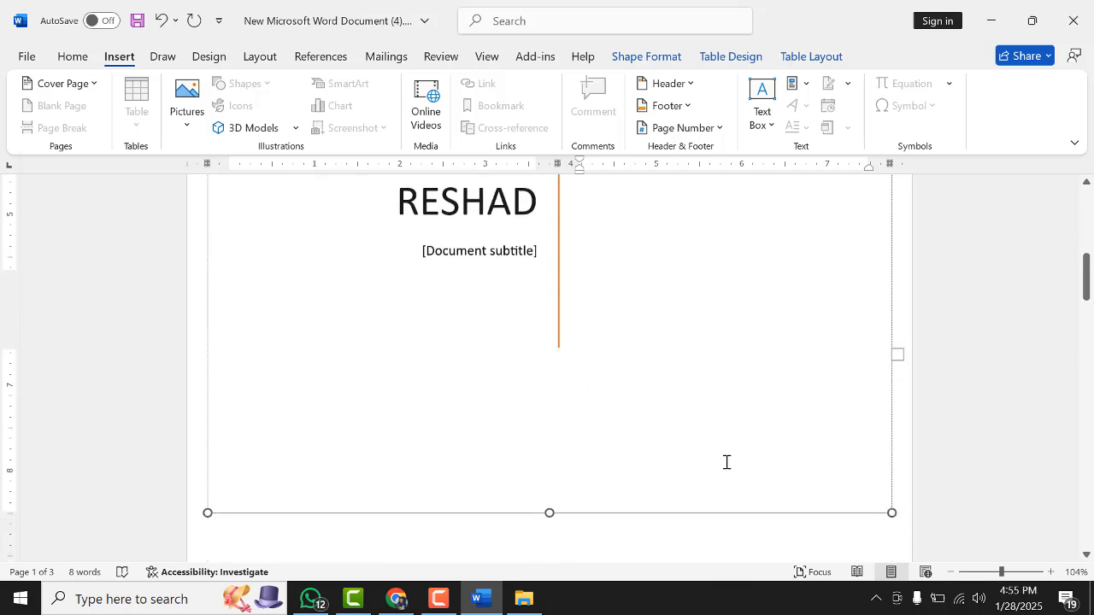
{"action": "key", "text": "ctrl+p"}
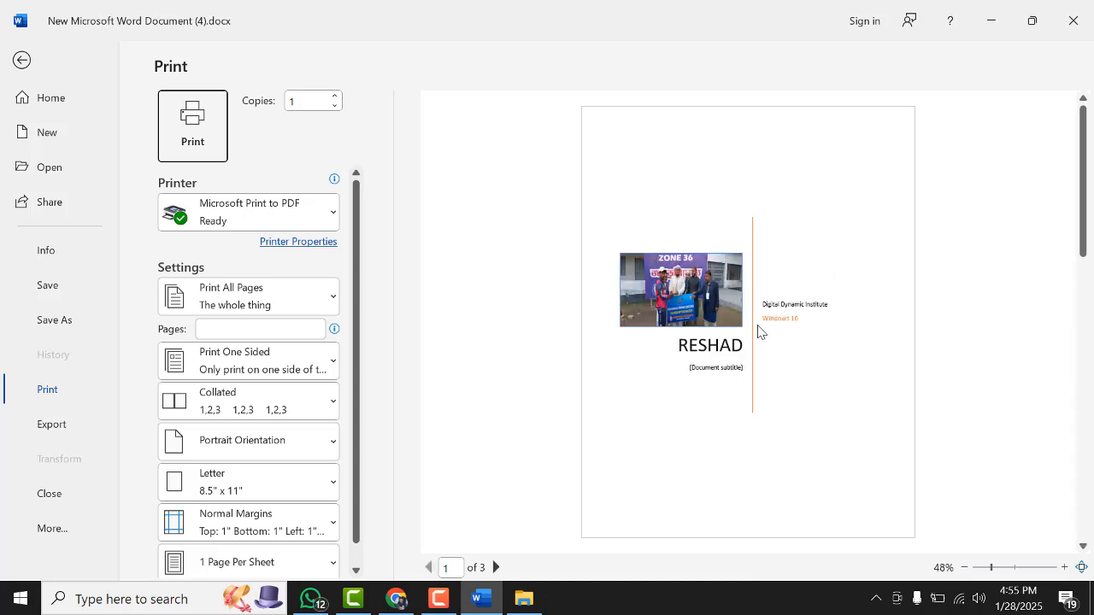
{"action": "scroll", "coordinate": [759, 331], "scroll_direction": "down", "scroll_amount": 2}
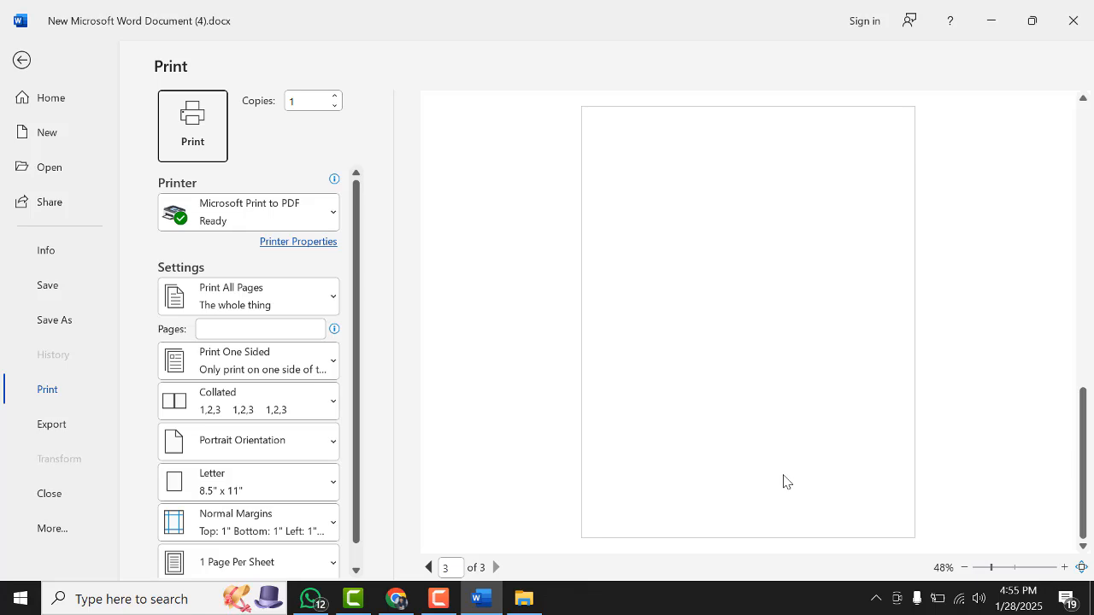
{"action": "left_click", "coordinate": [24, 63]}
{"action": "scroll", "coordinate": [351, 447], "scroll_direction": "down", "scroll_amount": 8}
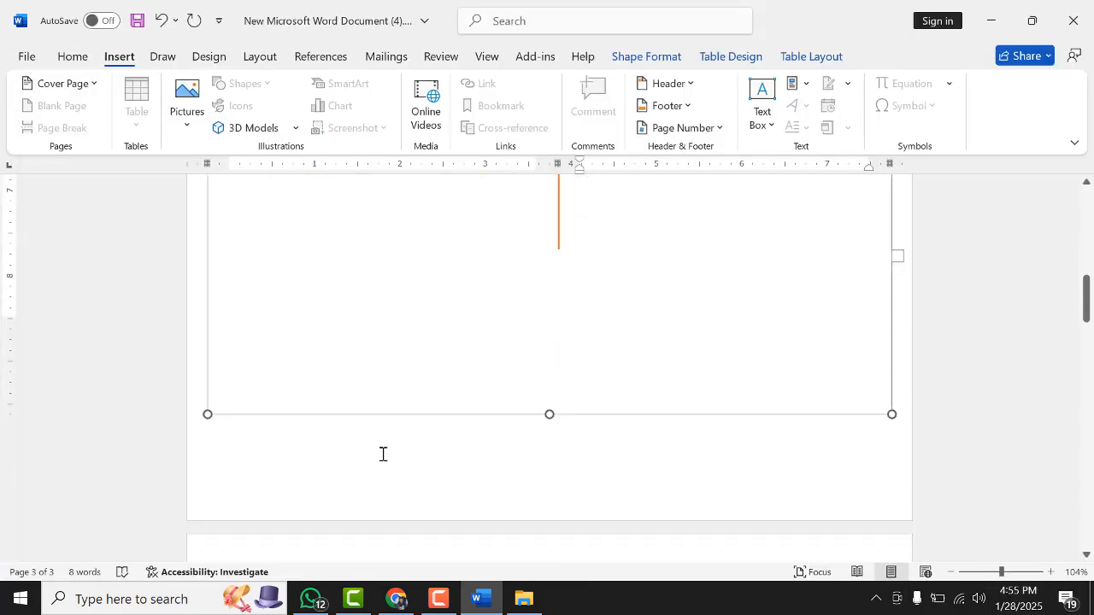
{"action": "left_click", "coordinate": [465, 415]}
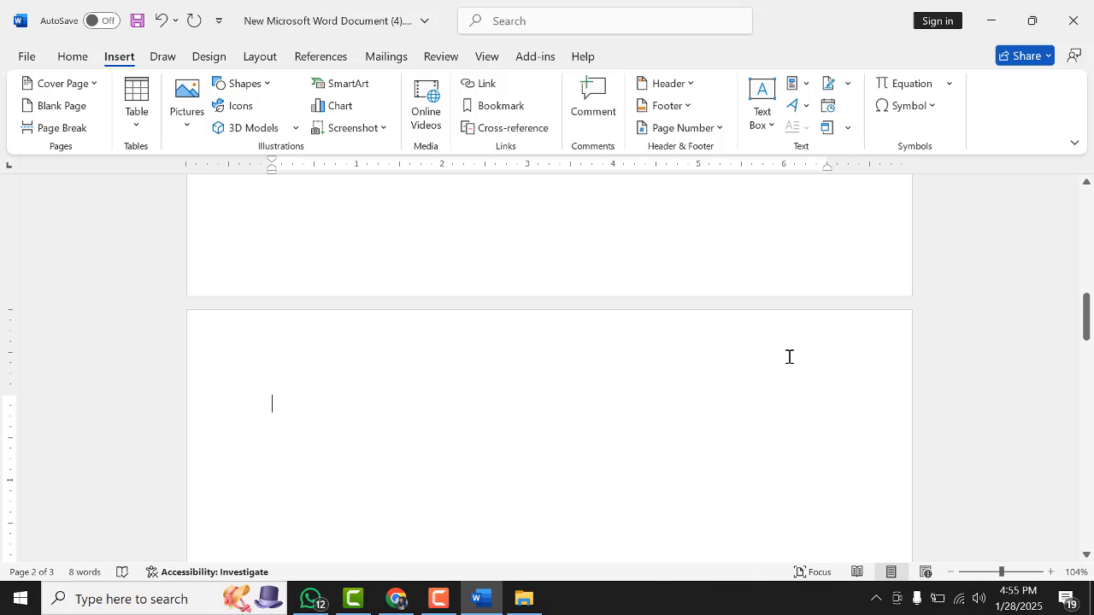
{"action": "scroll", "coordinate": [1091, 129], "scroll_direction": "up", "scroll_amount": 1}
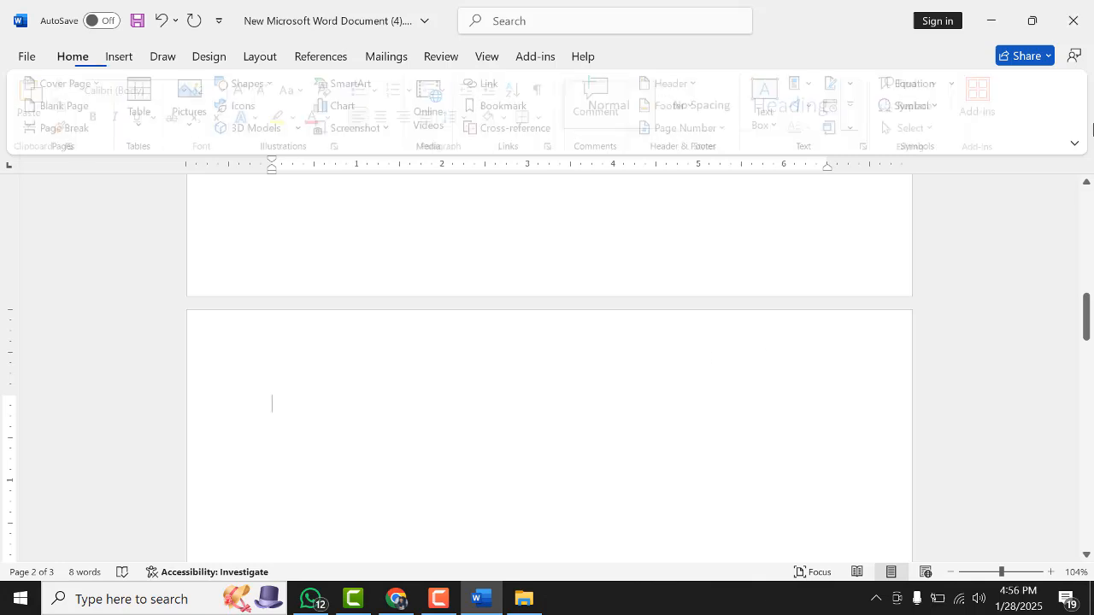
{"action": "scroll", "coordinate": [661, 326], "scroll_direction": "up", "scroll_amount": 8}
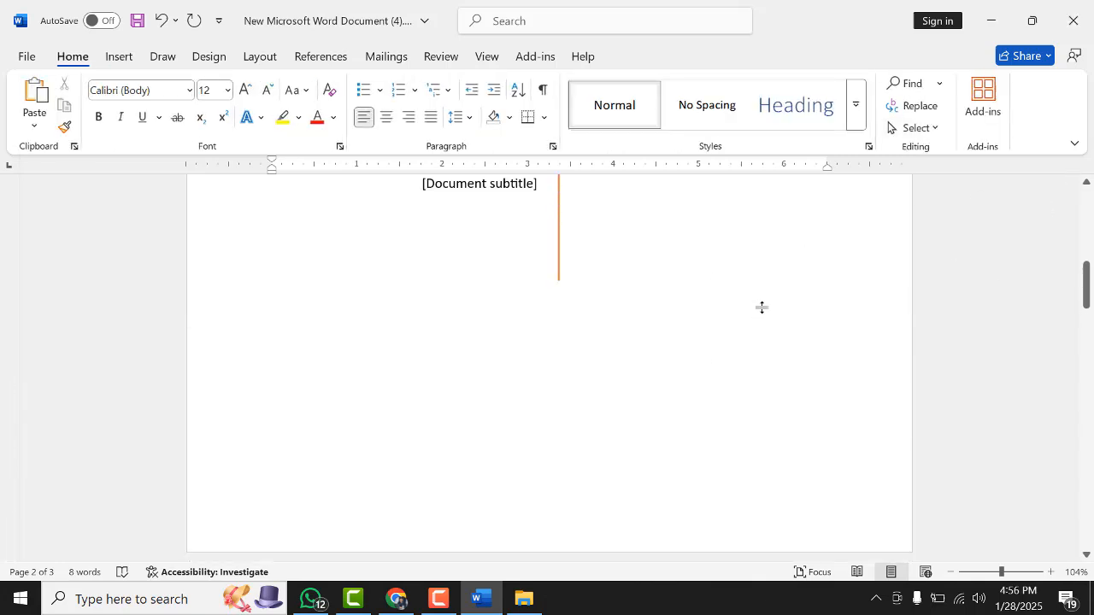
{"action": "scroll", "coordinate": [761, 303], "scroll_direction": "down", "scroll_amount": 1}
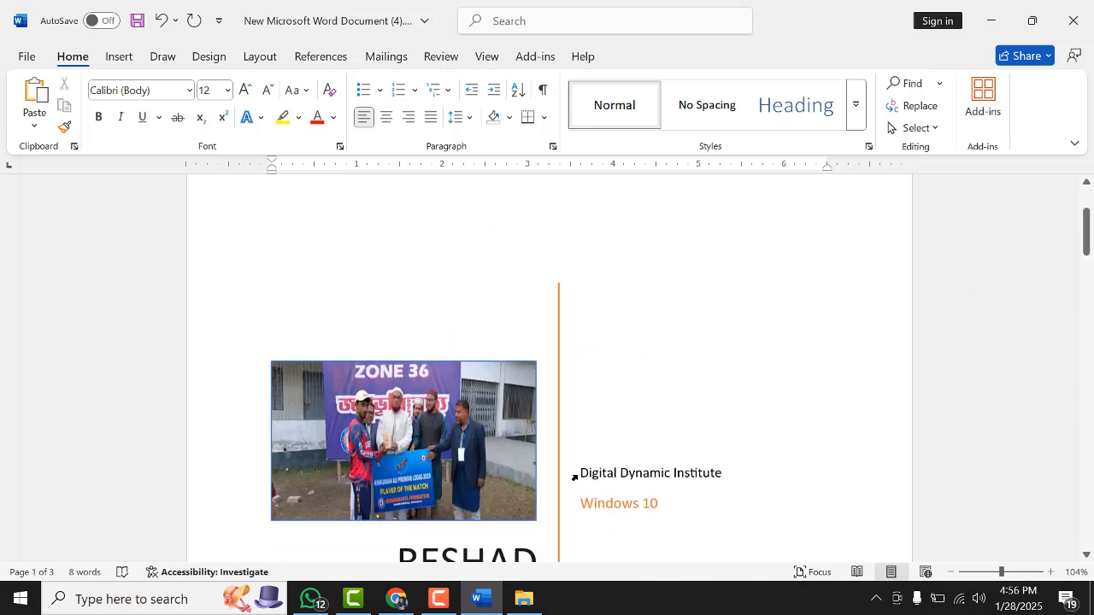
{"action": "scroll", "coordinate": [632, 330], "scroll_direction": "down", "scroll_amount": 4}
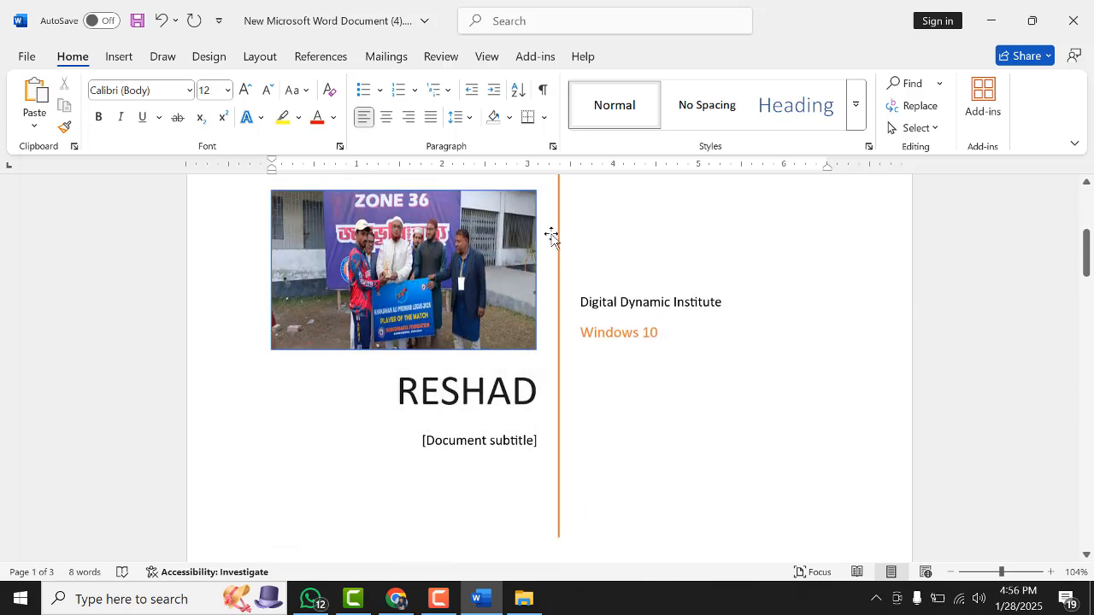
{"action": "scroll", "coordinate": [377, 388], "scroll_direction": "down", "scroll_amount": 5}
{"action": "scroll", "coordinate": [377, 388], "scroll_direction": "down", "scroll_amount": 5}
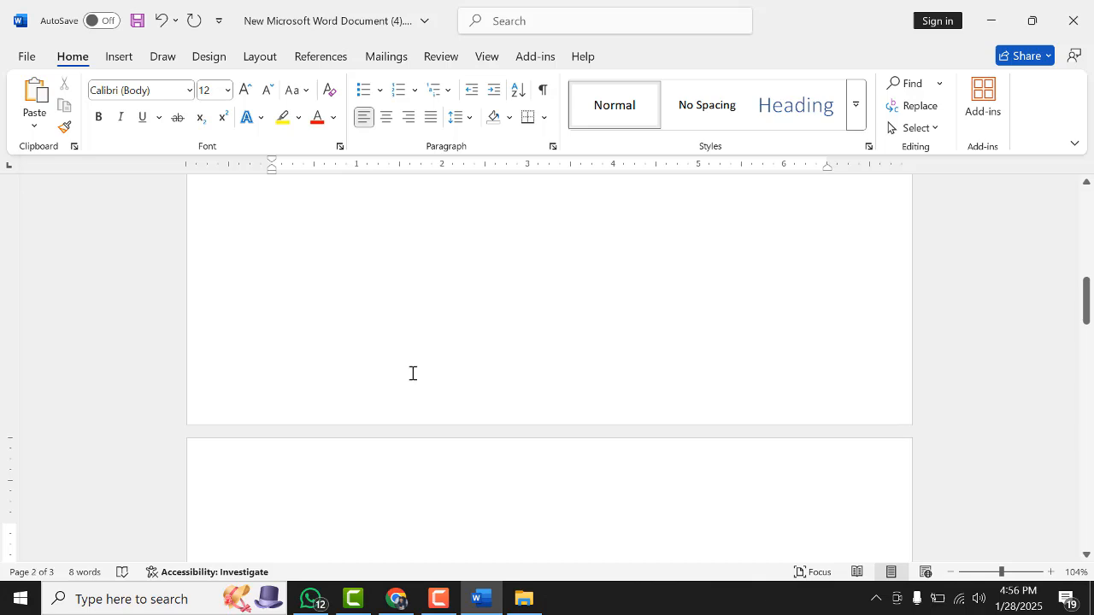
{"action": "scroll", "coordinate": [361, 407], "scroll_direction": "down", "scroll_amount": 2}
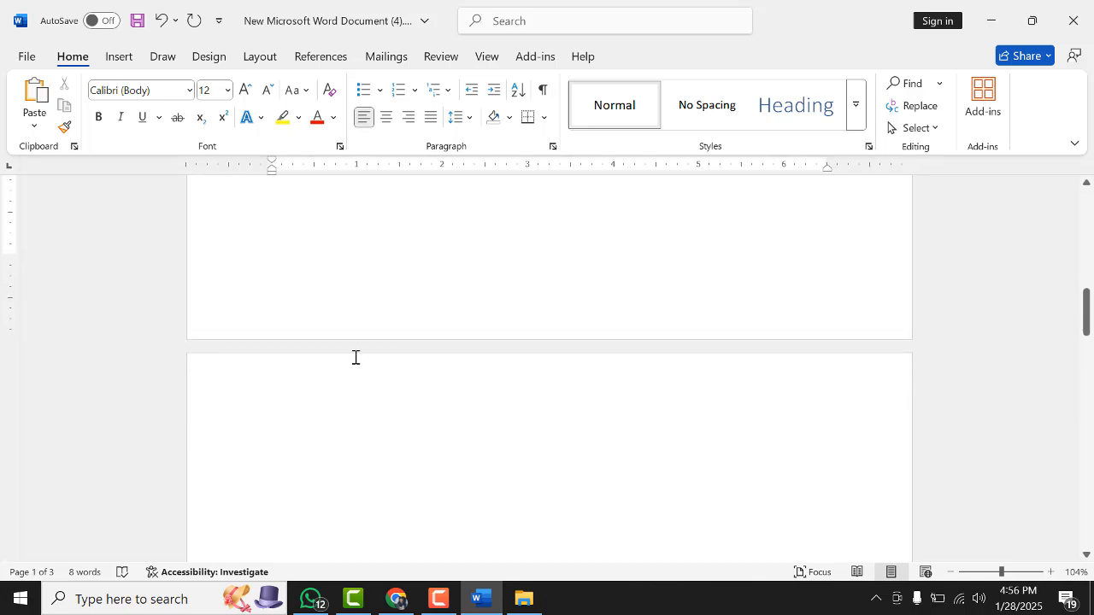
{"action": "scroll", "coordinate": [354, 359], "scroll_direction": "up", "scroll_amount": 2}
{"action": "left_click", "coordinate": [538, 308]}
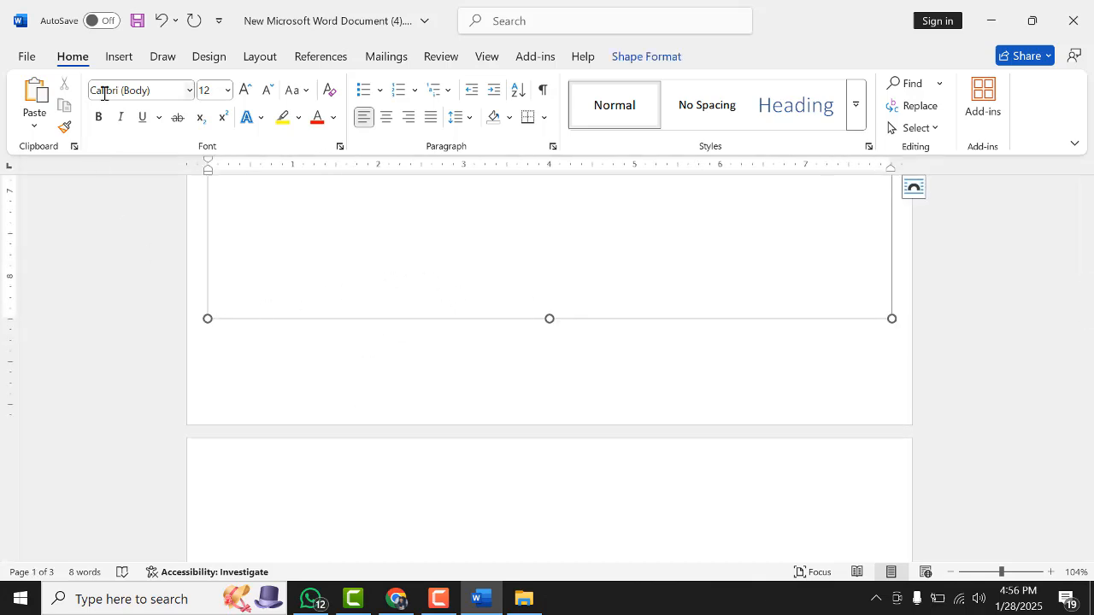
{"action": "left_click", "coordinate": [120, 62]}
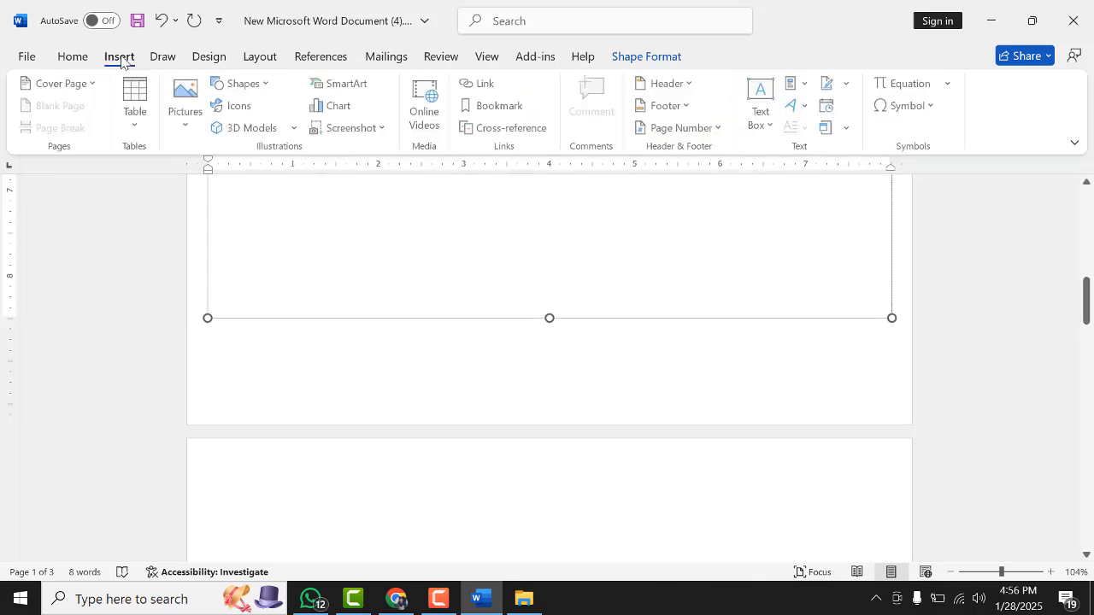
{"action": "left_click", "coordinate": [363, 499]}
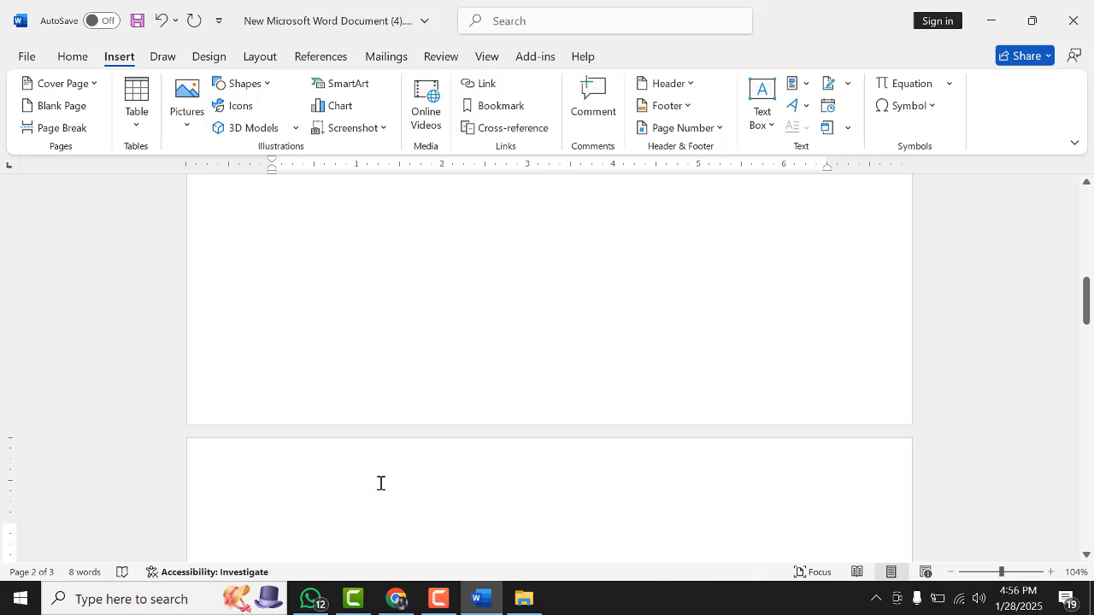
{"action": "scroll", "coordinate": [381, 482], "scroll_direction": "down", "scroll_amount": 1}
{"action": "scroll", "coordinate": [395, 459], "scroll_direction": "down", "scroll_amount": 2}
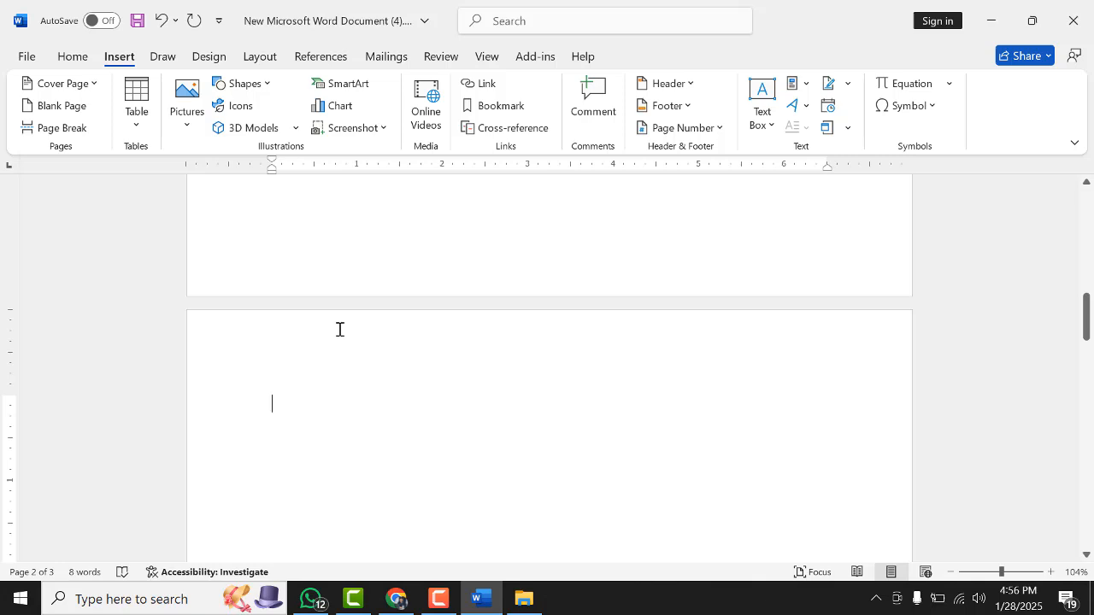
{"action": "left_click", "coordinate": [71, 57]}
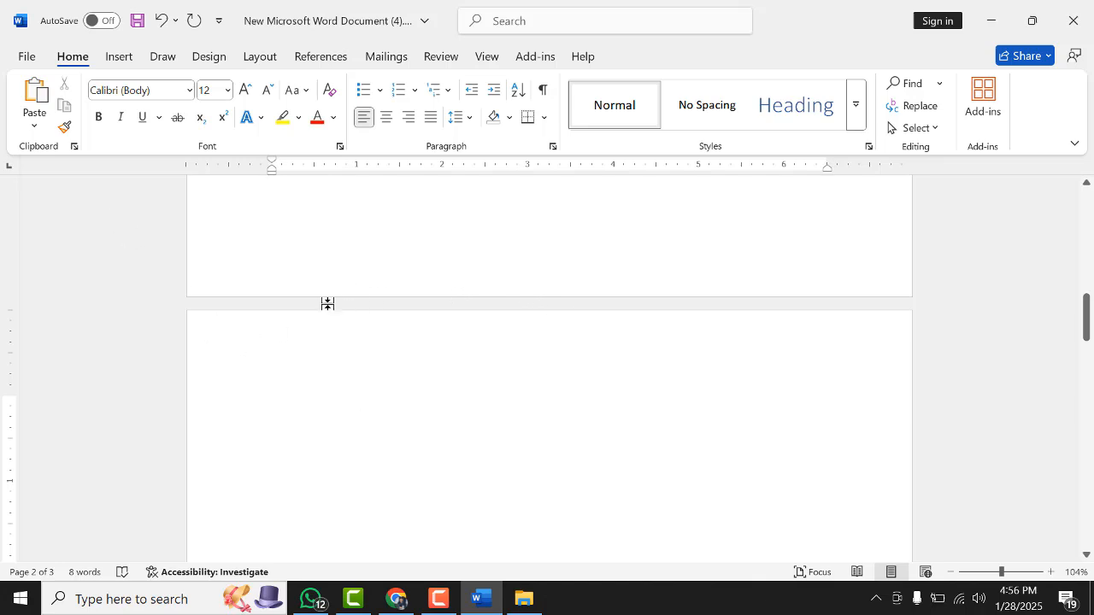
{"action": "scroll", "coordinate": [359, 299], "scroll_direction": "up", "scroll_amount": 3}
{"action": "scroll", "coordinate": [339, 437], "scroll_direction": "down", "scroll_amount": 5}
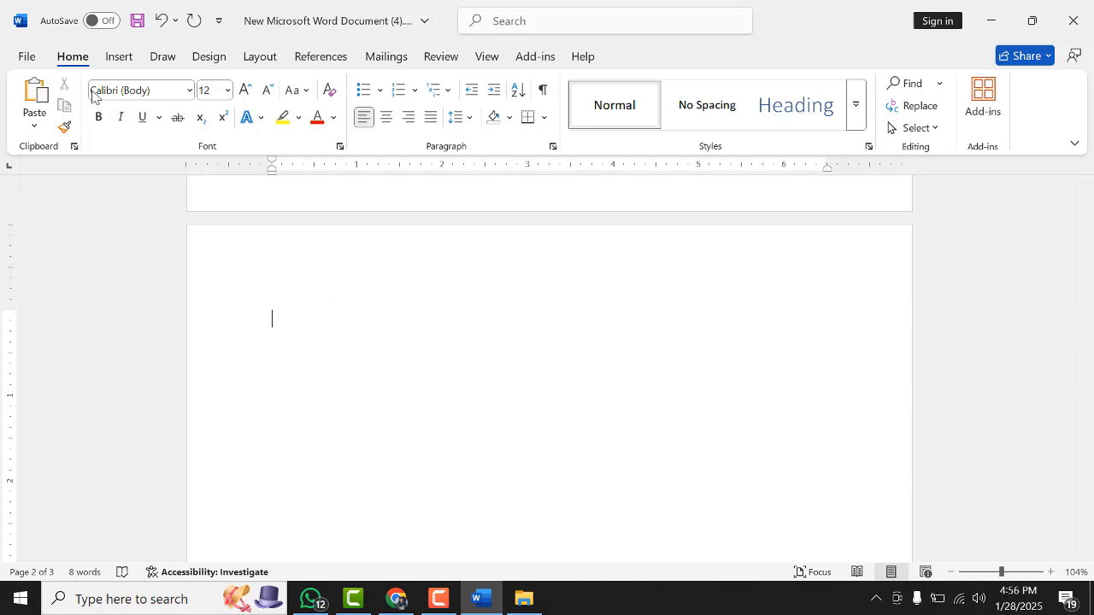
{"action": "left_click", "coordinate": [120, 56]}
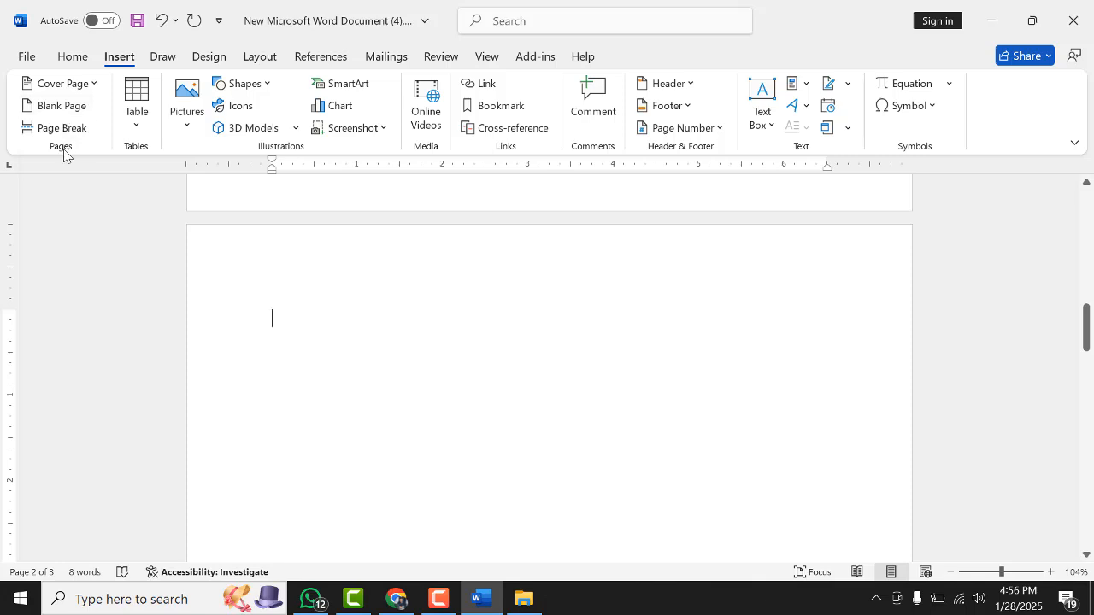
{"action": "scroll", "coordinate": [380, 394], "scroll_direction": "up", "scroll_amount": 2}
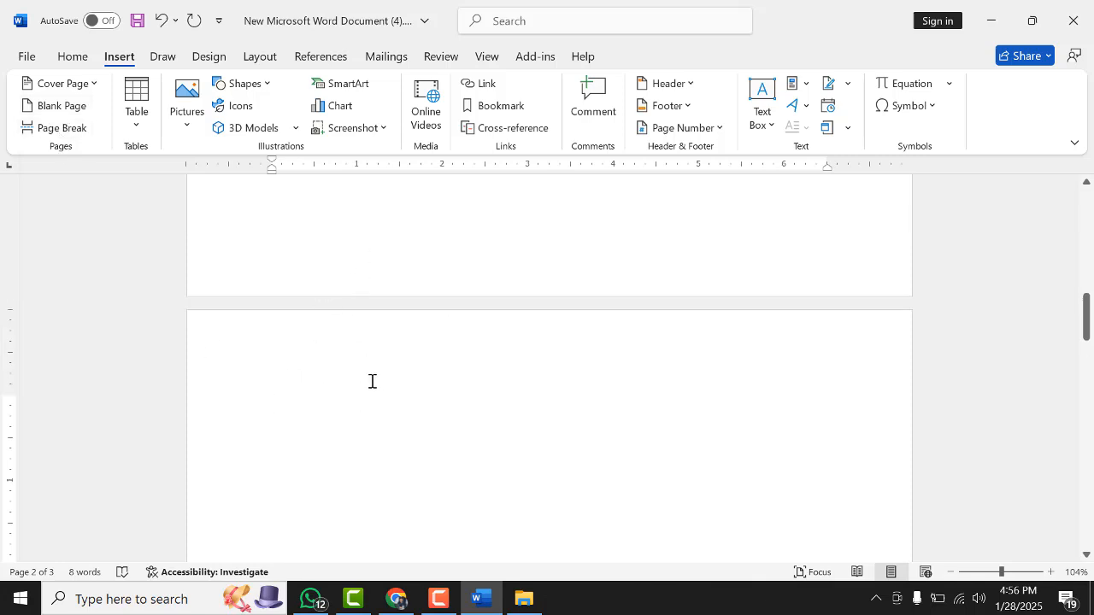
Type a paragraph of random filler text on the second page
{"action": "type", "text": "qwtrwetwertwertwertwer"}
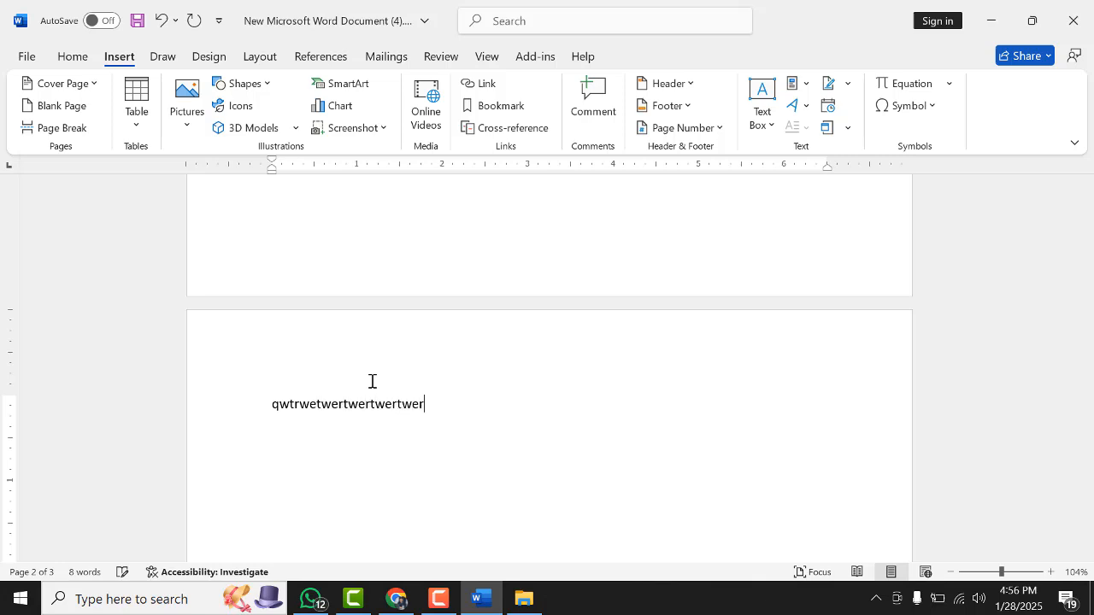
{"action": "type", "text": " fgjsdfkg eoryi dfgsdfkljh"}
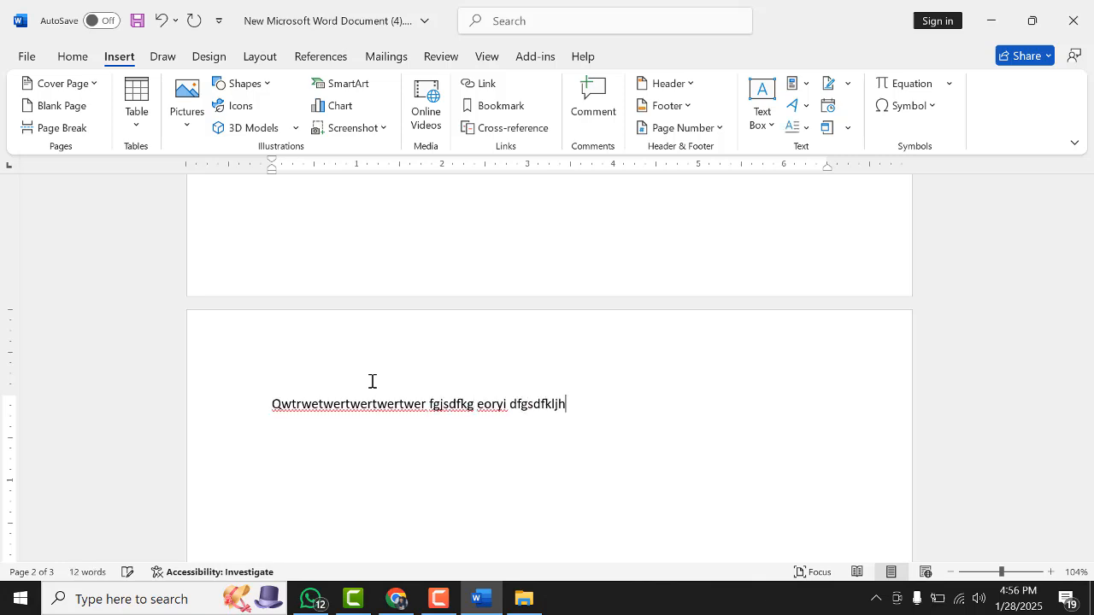
{"action": "type", "text": " oeuiry sdafkjasdfhadsifydasofy we"}
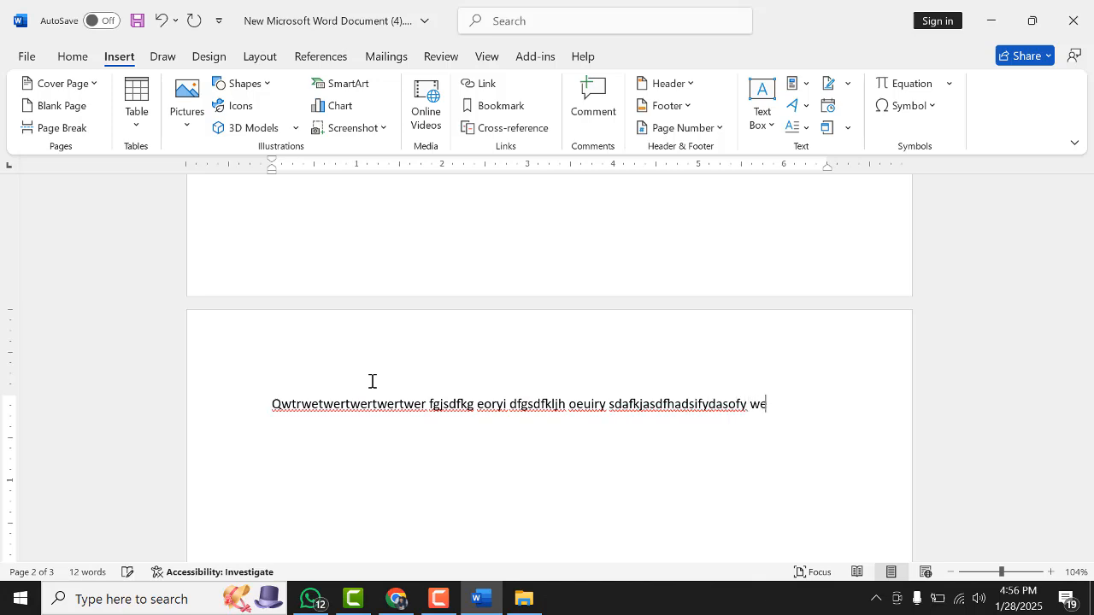
{"action": "type", "text": "rkjasdfhi asdufy asdfkweyr iodfy d"}
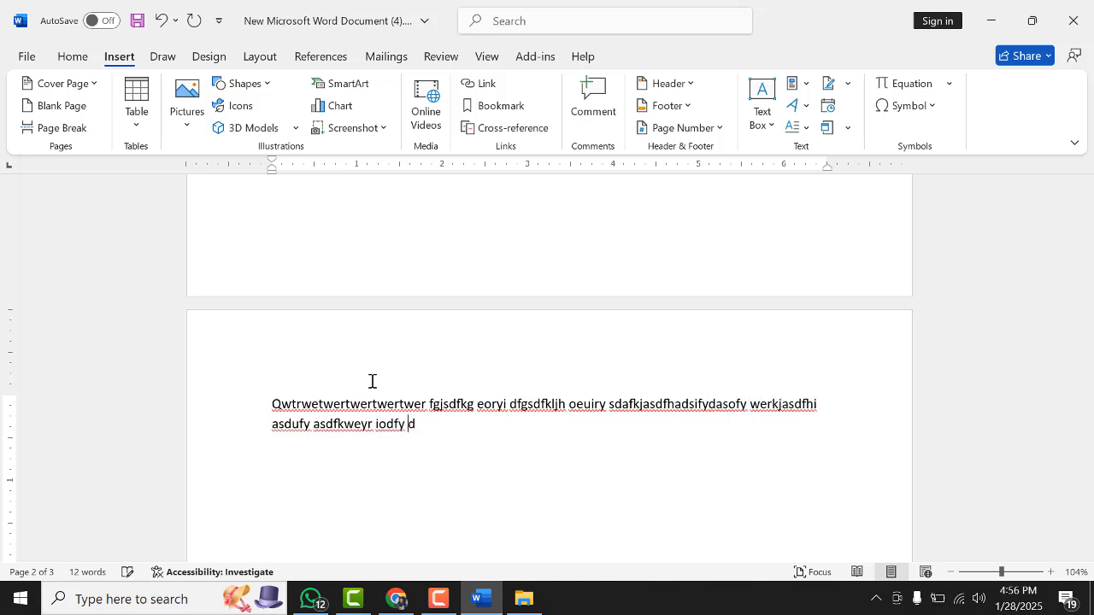
{"action": "type", "text": "f asdfuieywrjdfhasdf yasdfi ywer"}
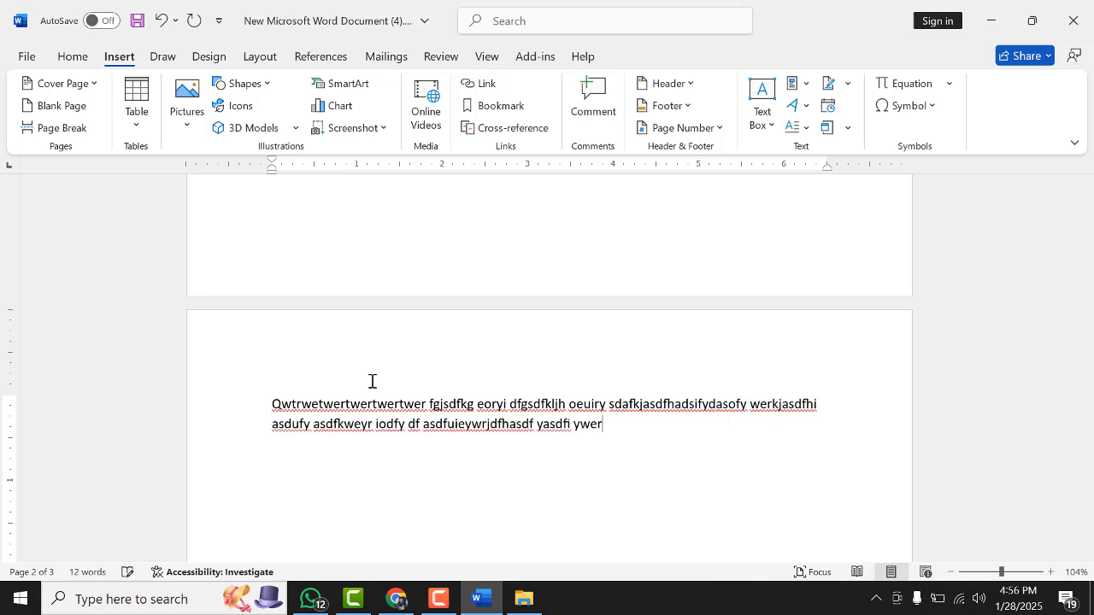
{"action": "type", "text": " sdfasdiufyasdofyasdiufasd fyet"}
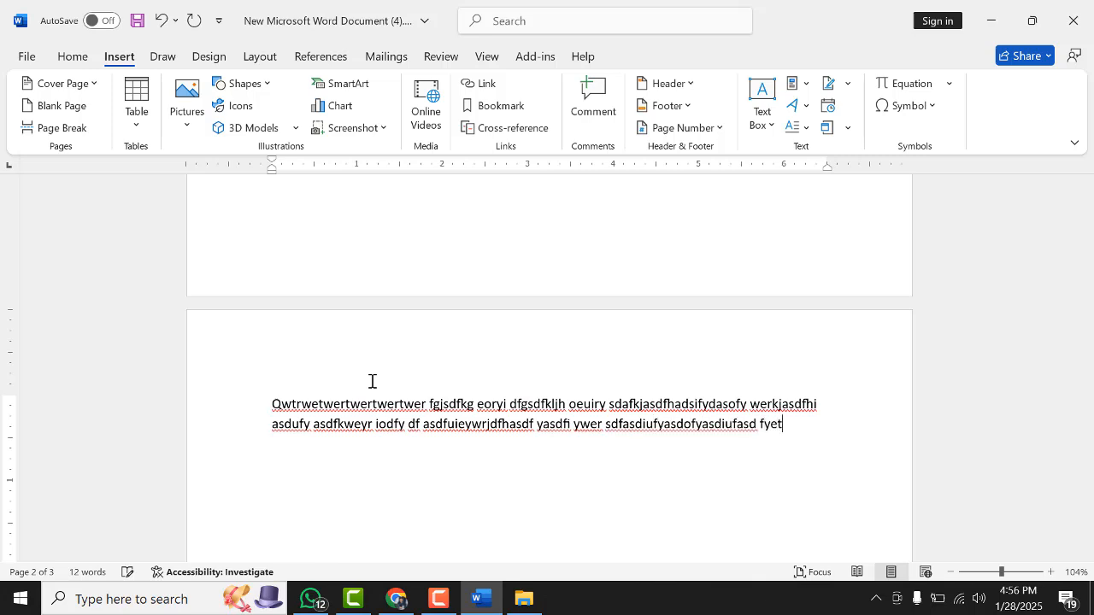
{"action": "type", "text": "GHD AdaDTDT NF ASDF"}
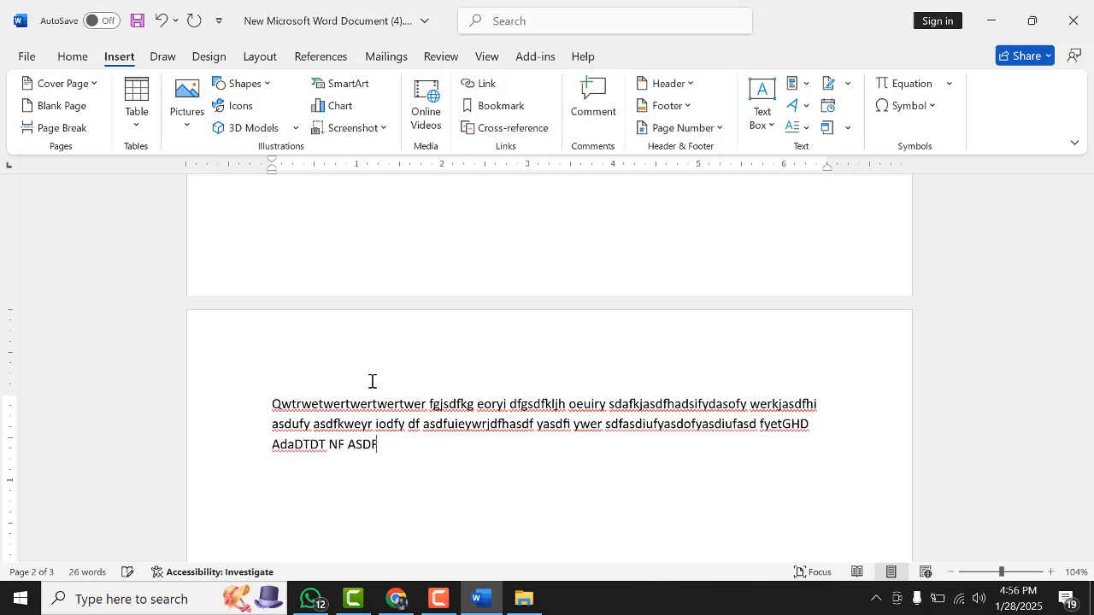
{"action": "type", "text": "TAWEURG JK ASDFGADF ADSFTASDUYFY"}
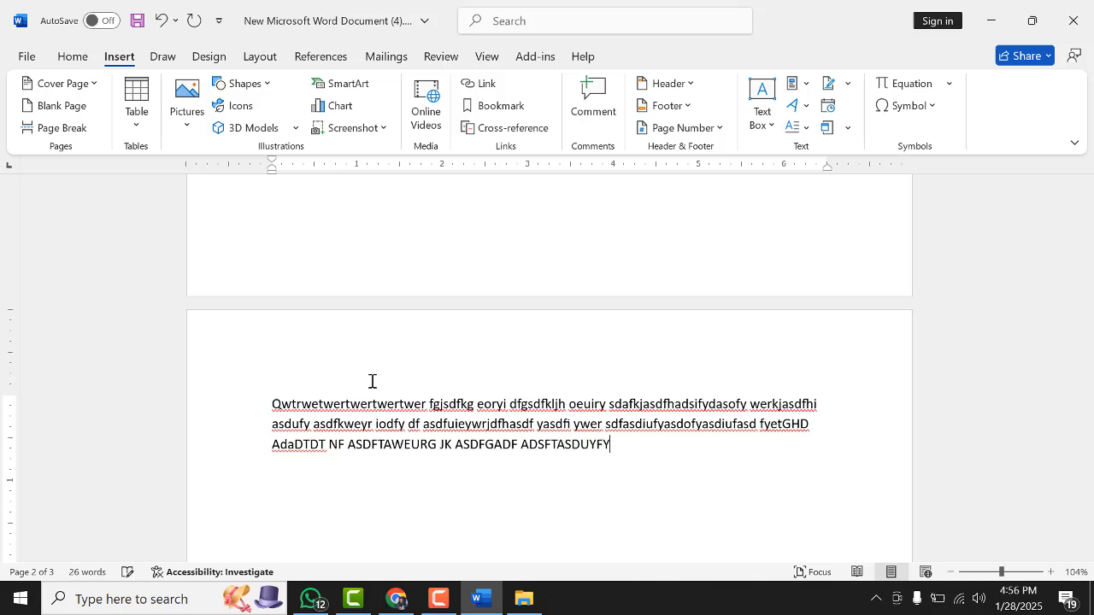
{"action": "type", "text": " ADSFHJWERGJASDF ASDUFYTASSDF ASDFK"}
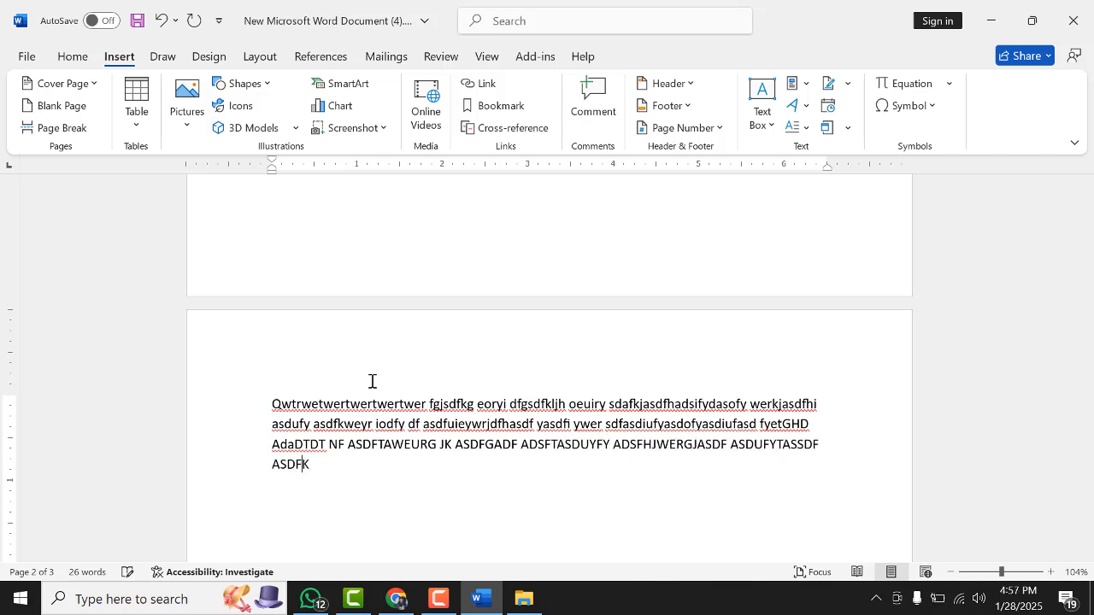
{"action": "type", "text": "EWITSDF ASD FASDFKASDF ASDFI"}
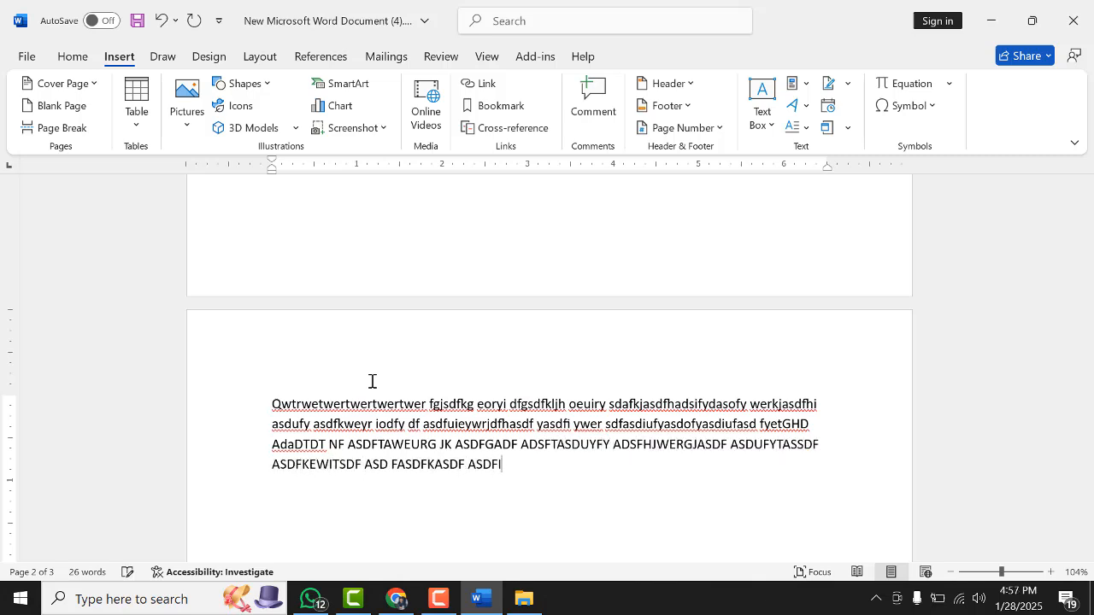
{"action": "type", "text": "ASDFADFHASKDF ASDF KADSFJKHKAJSDFH"}
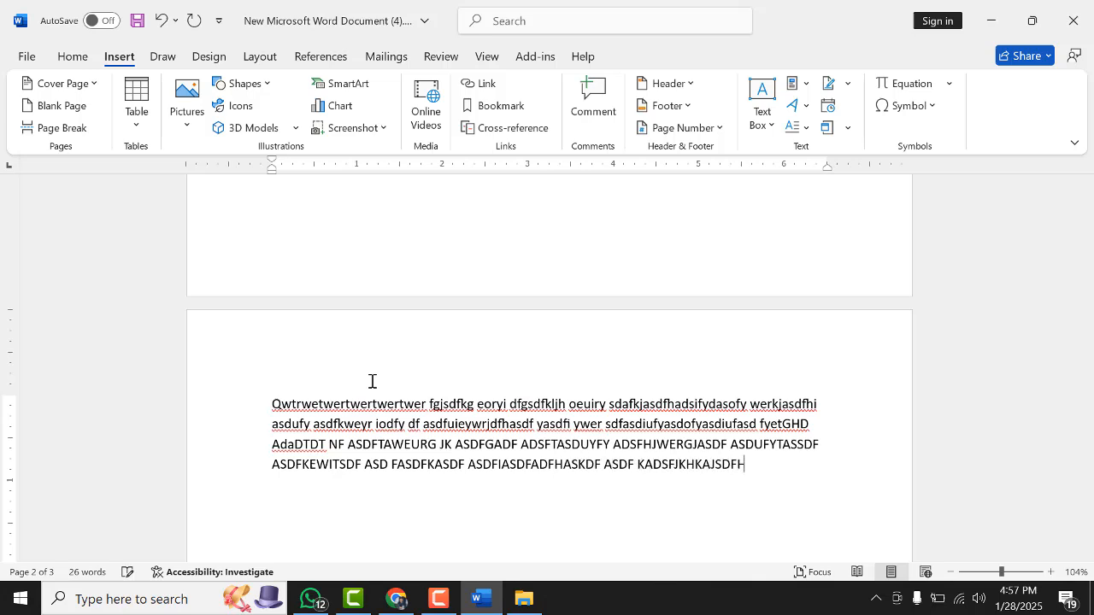
{"action": "type", "text": "KWEHRASDFASDF"}
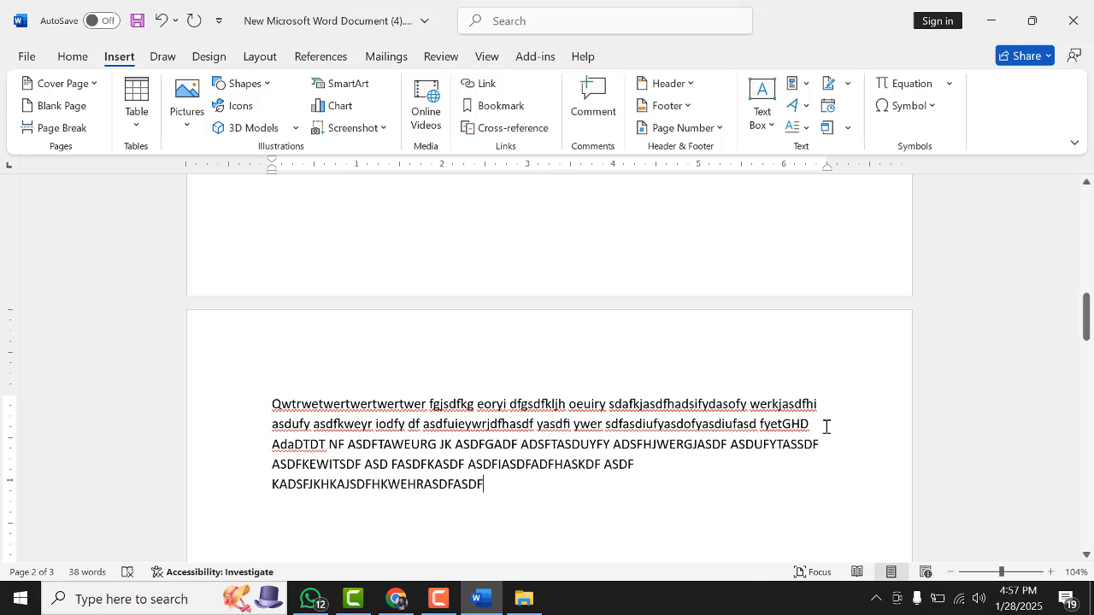
Insert a page break at the cursor in the filler paragraph
{"action": "left_click", "coordinate": [70, 128]}
{"action": "scroll", "coordinate": [654, 433], "scroll_direction": "up", "scroll_amount": 10}
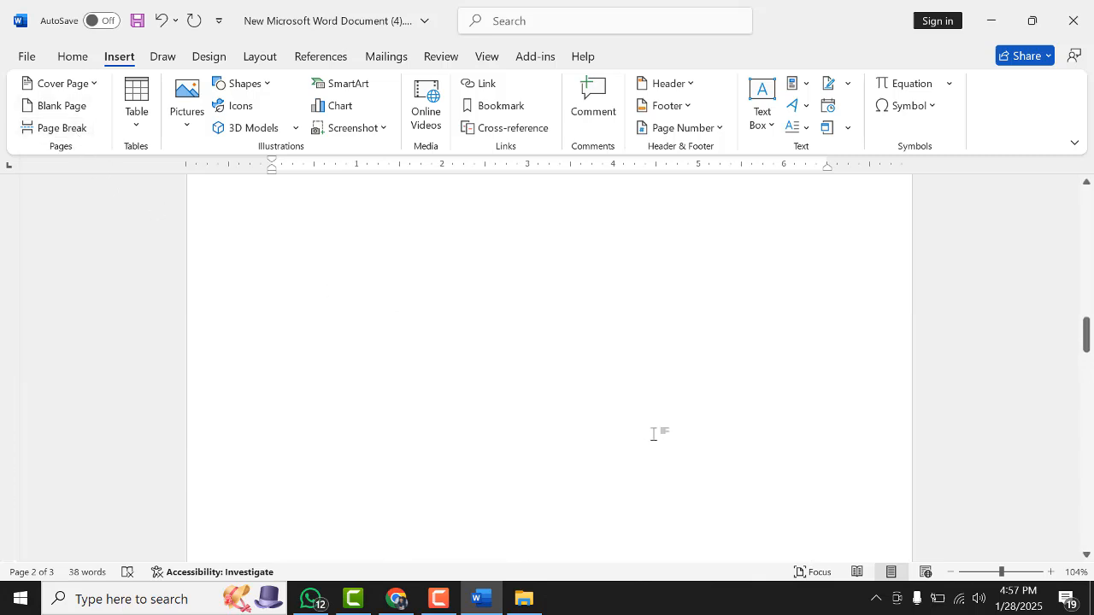
Insert a page break after the first line of the uppercase paragraph on the third page
{"action": "scroll", "coordinate": [654, 434], "scroll_direction": "down", "scroll_amount": 5}
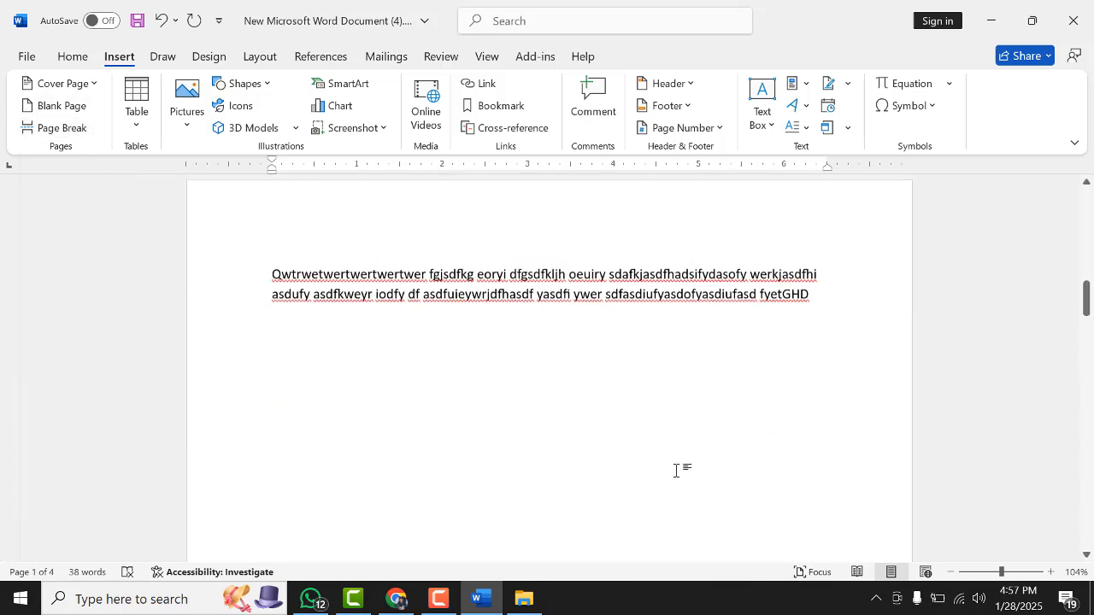
{"action": "scroll", "coordinate": [676, 471], "scroll_direction": "down", "scroll_amount": 5}
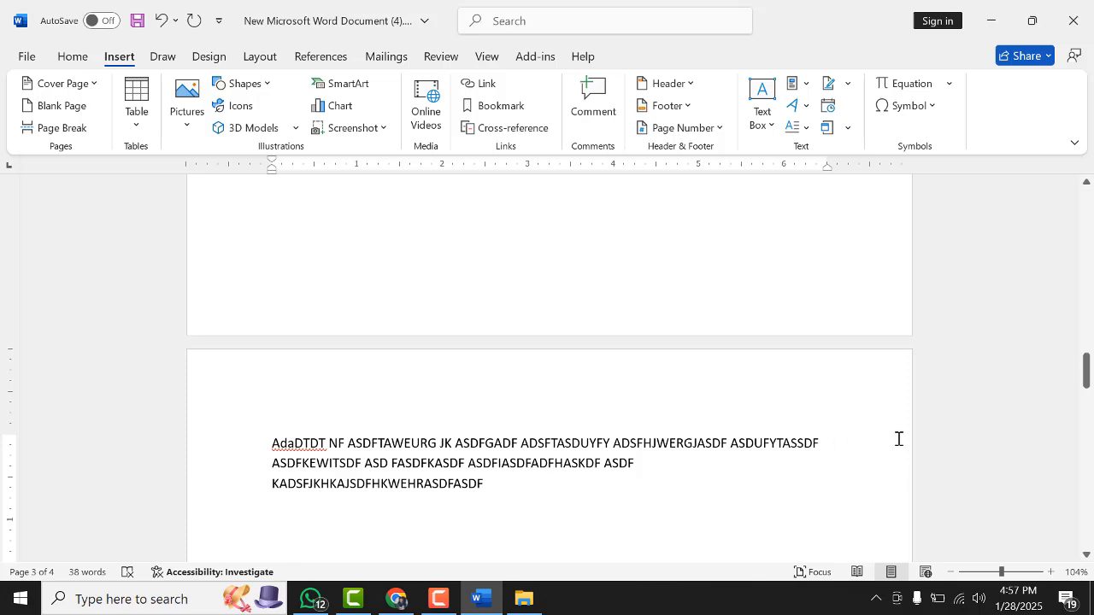
{"action": "left_click", "coordinate": [63, 129]}
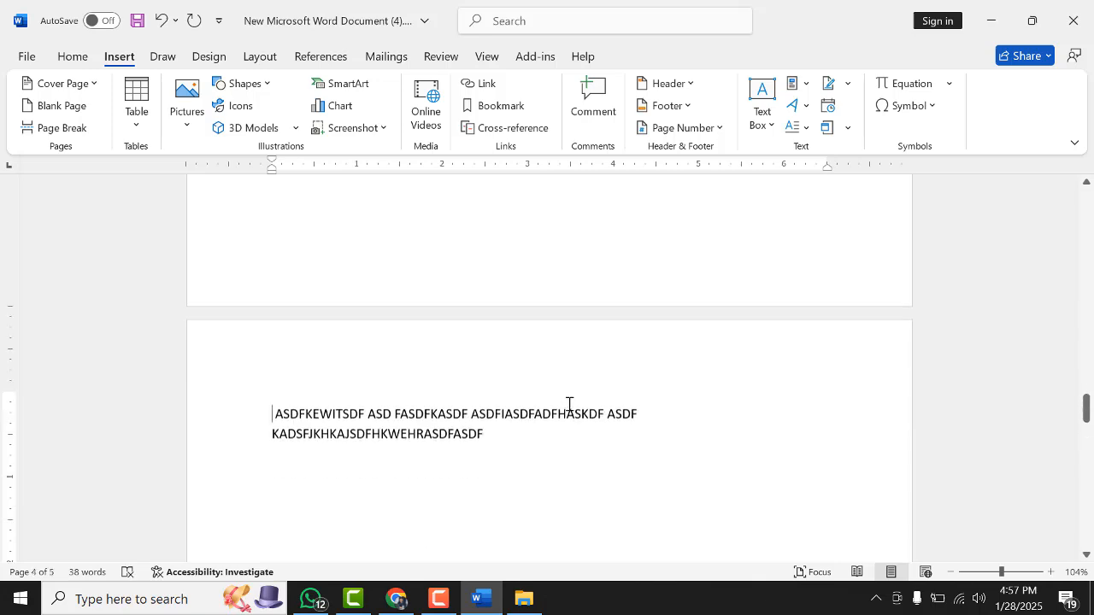
Delete the uppercase line beginning with AdaDTDT
{"action": "scroll", "coordinate": [568, 415], "scroll_direction": "up", "scroll_amount": 5}
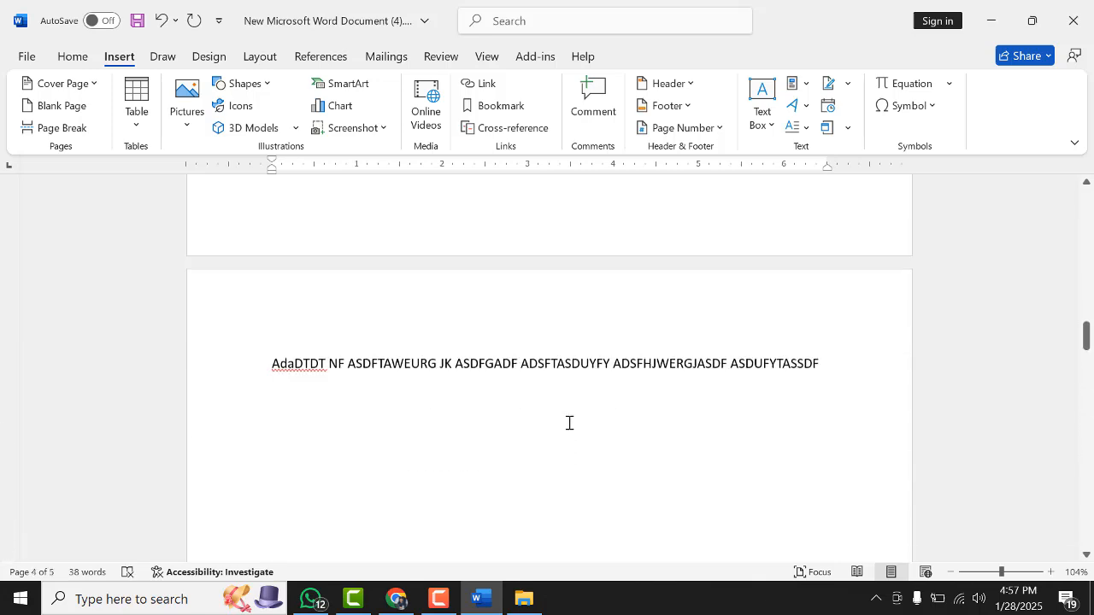
{"action": "scroll", "coordinate": [568, 423], "scroll_direction": "up", "scroll_amount": 1}
{"action": "scroll", "coordinate": [574, 440], "scroll_direction": "down", "scroll_amount": 6}
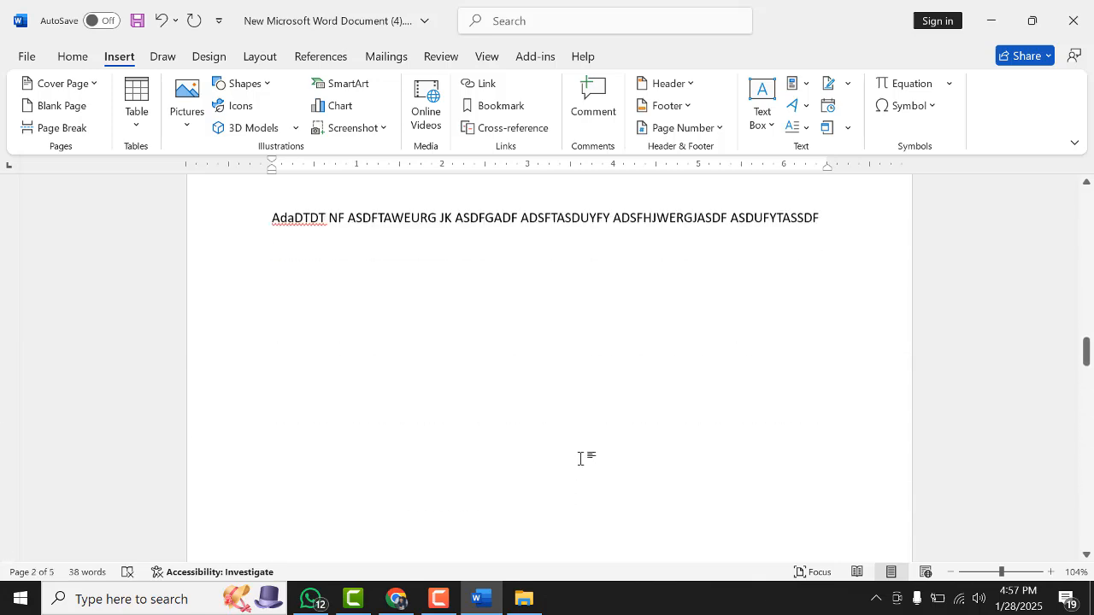
{"action": "scroll", "coordinate": [581, 457], "scroll_direction": "up", "scroll_amount": 3}
{"action": "scroll", "coordinate": [676, 387], "scroll_direction": "up", "scroll_amount": 2}
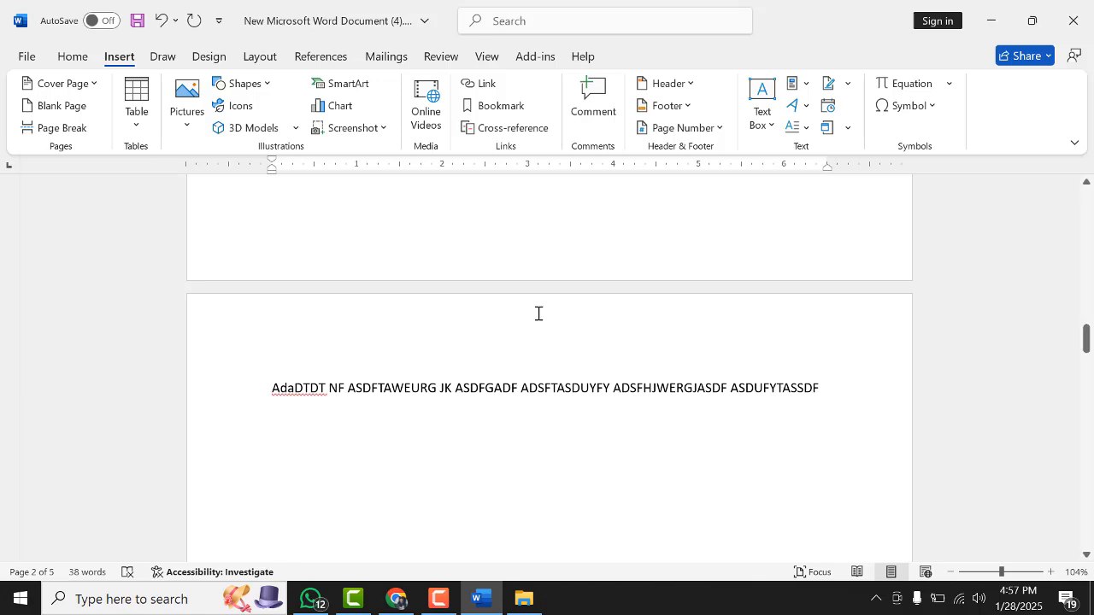
{"action": "scroll", "coordinate": [538, 314], "scroll_direction": "down", "scroll_amount": 4}
{"action": "left_click_drag", "start_coordinate": [855, 225], "coordinate": [213, 237]}
{"action": "key", "text": "Delete"}
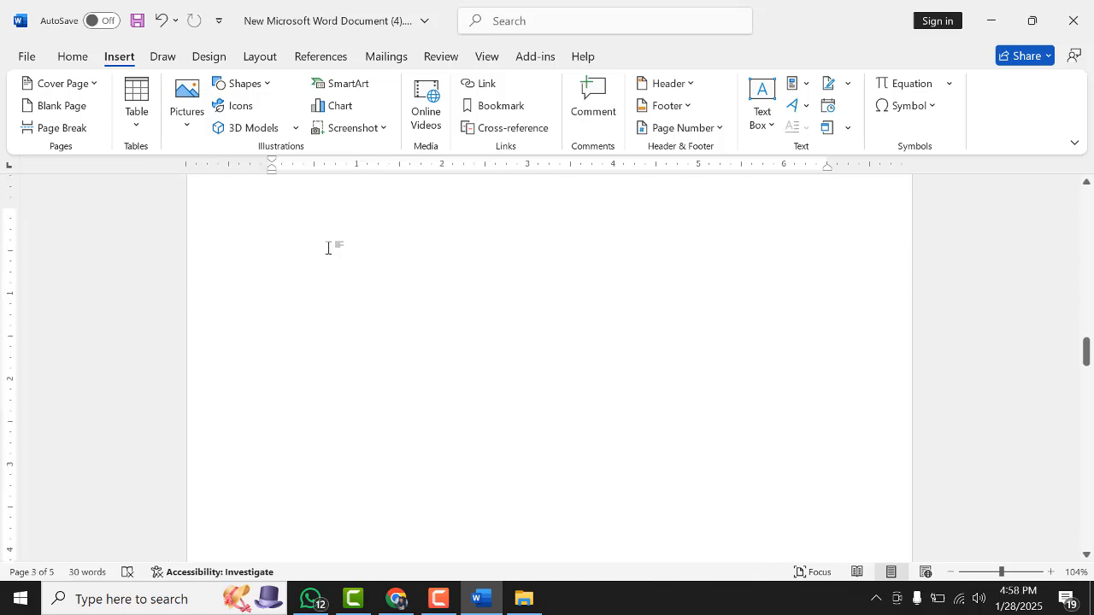
{"action": "scroll", "coordinate": [342, 261], "scroll_direction": "up", "scroll_amount": 2}
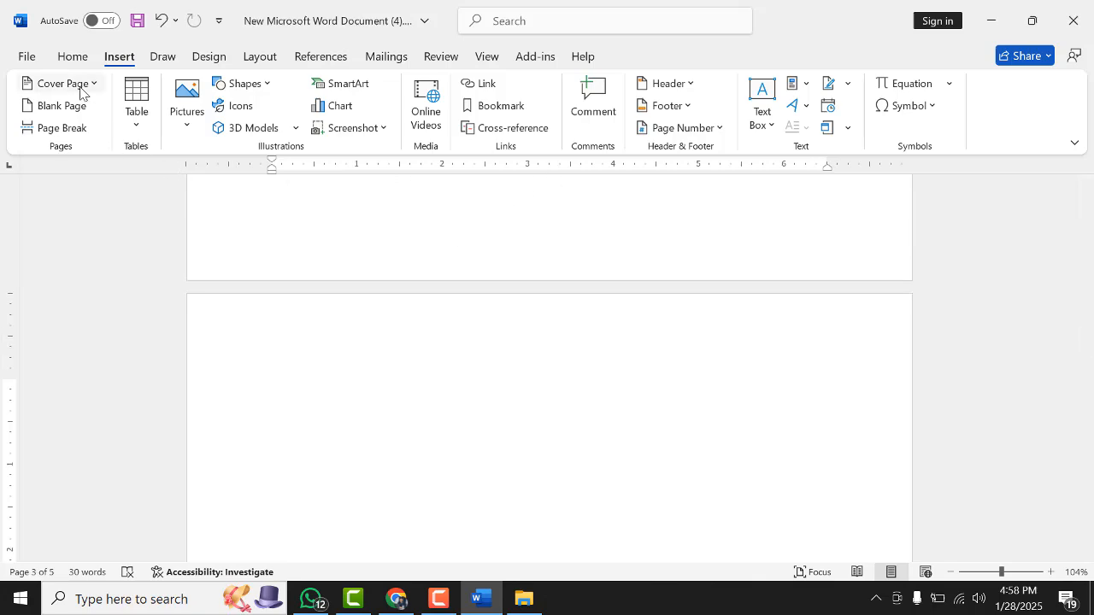
{"action": "scroll", "coordinate": [447, 315], "scroll_direction": "up", "scroll_amount": 15}
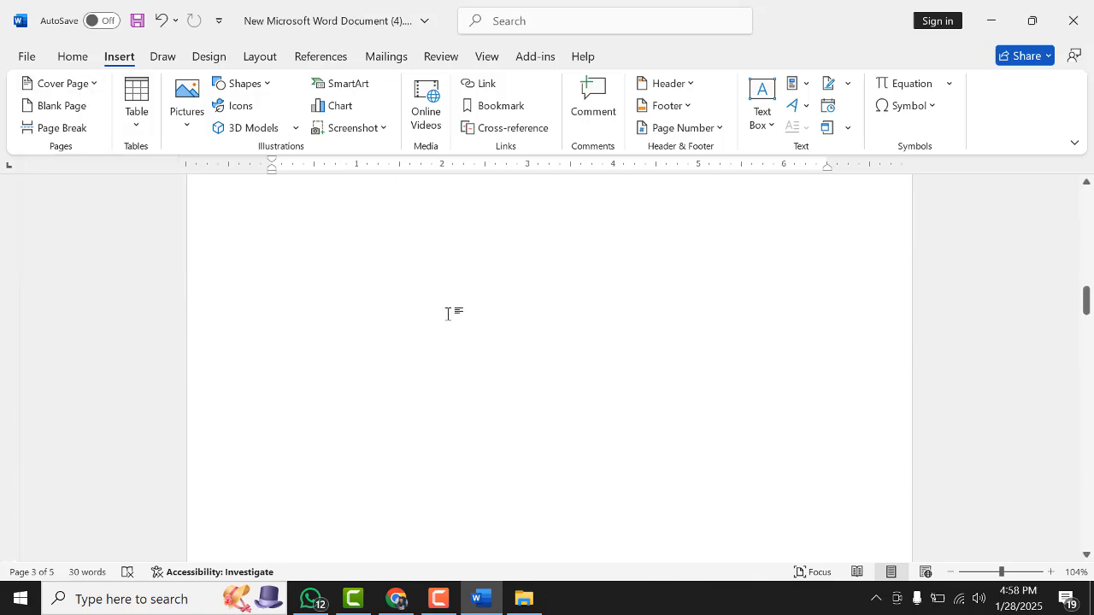
{"action": "scroll", "coordinate": [447, 316], "scroll_direction": "up", "scroll_amount": 10}
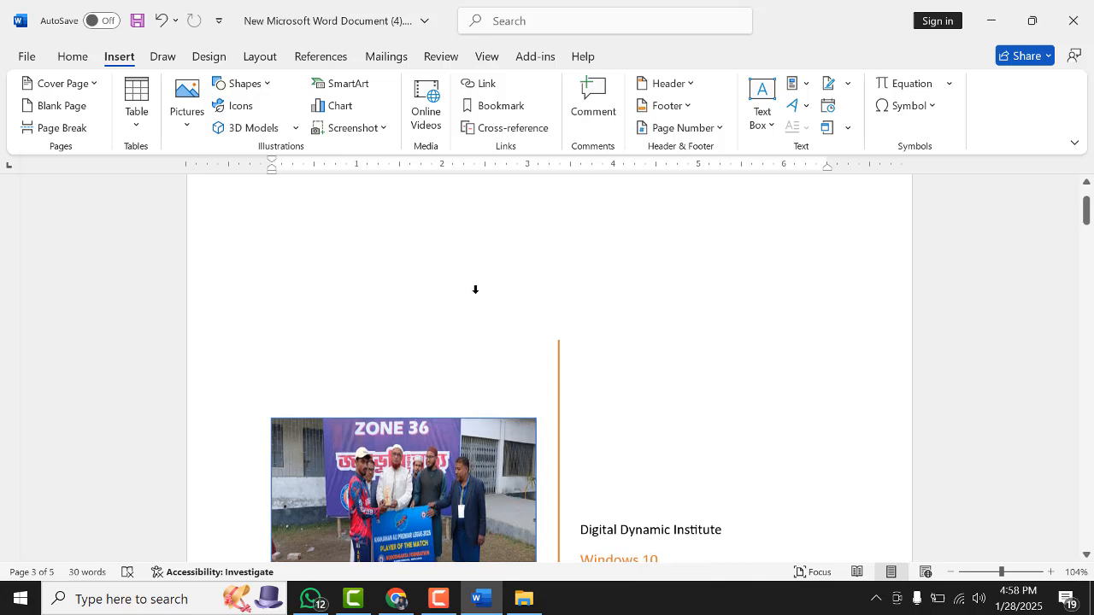
{"action": "scroll", "coordinate": [447, 395], "scroll_direction": "down", "scroll_amount": 1}
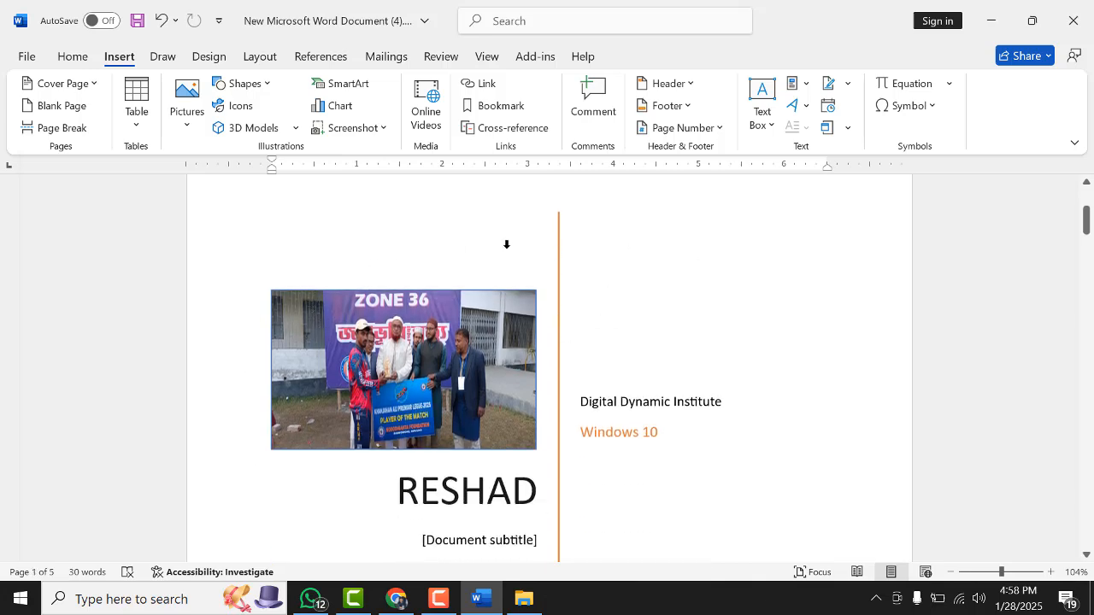
{"action": "left_click", "coordinate": [320, 342]}
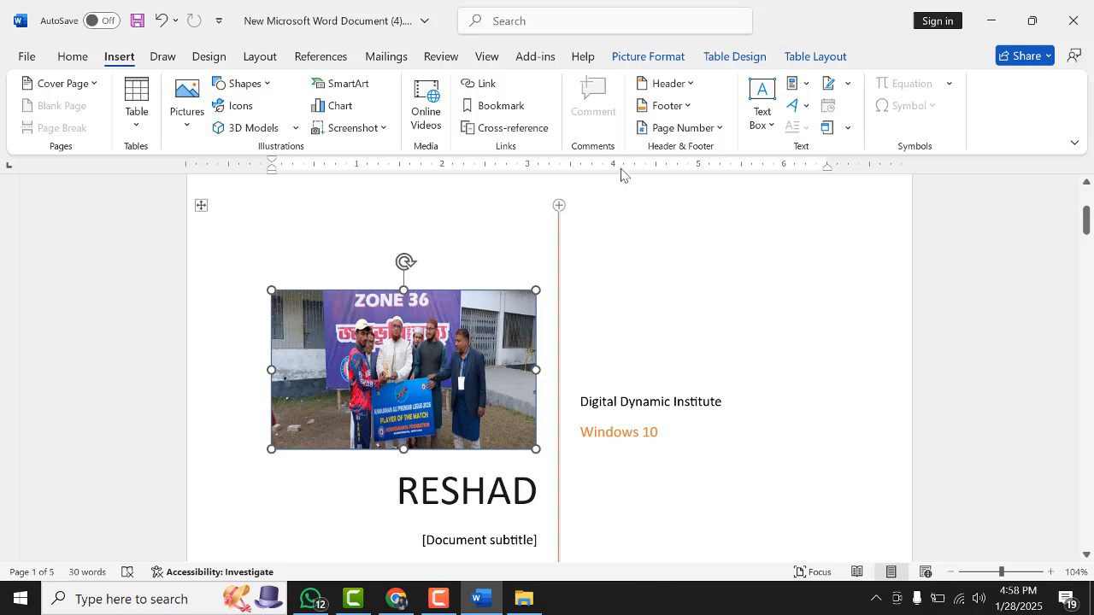
{"action": "left_click", "coordinate": [692, 83]}
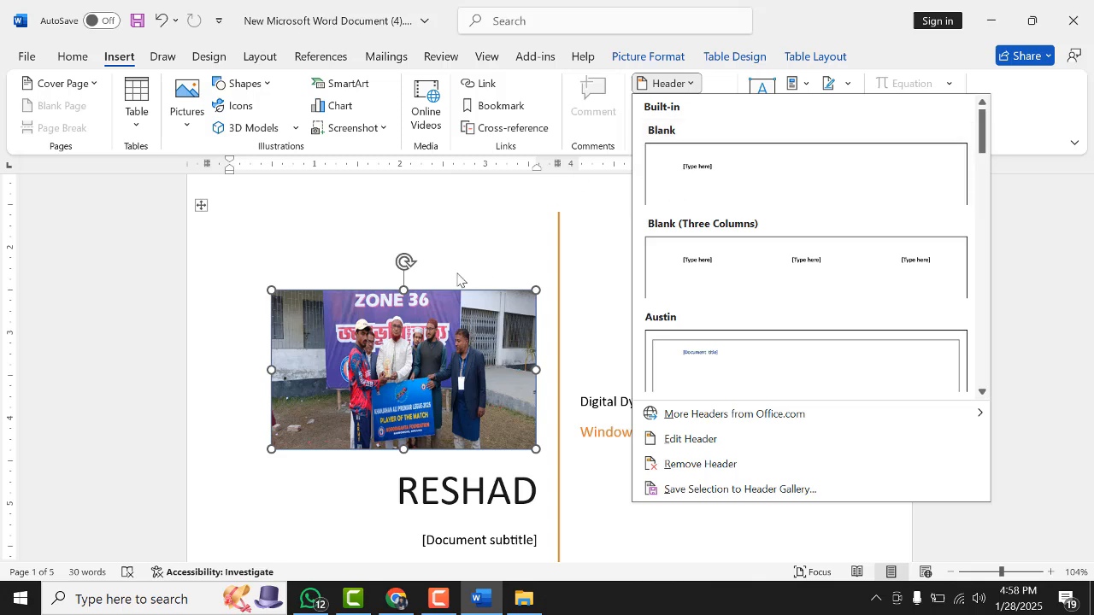
{"action": "scroll", "coordinate": [220, 301], "scroll_direction": "down", "scroll_amount": 3}
{"action": "left_click", "coordinate": [308, 396]}
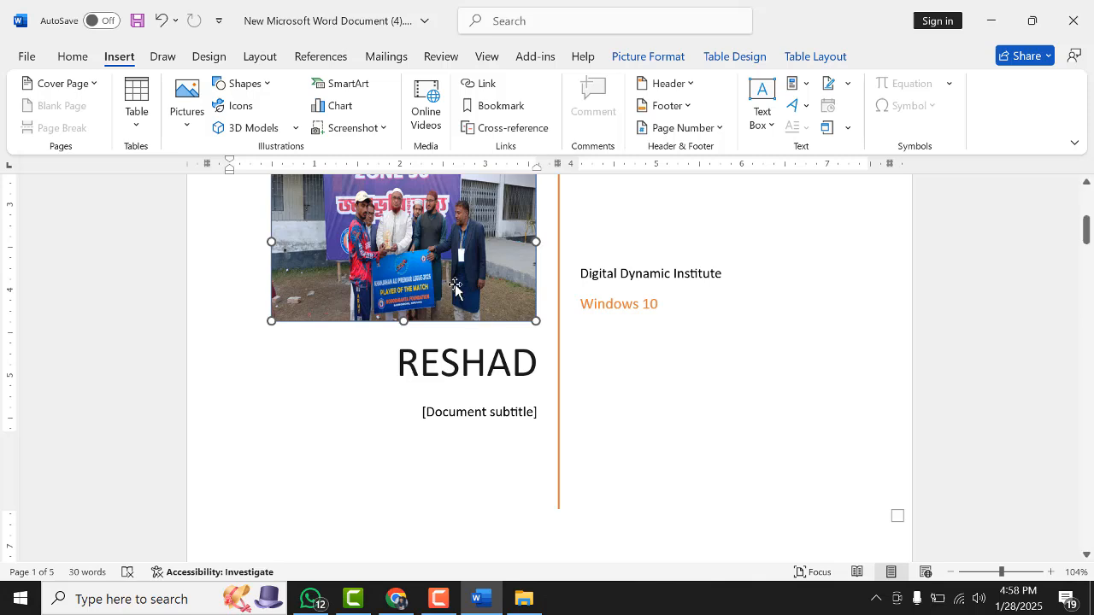
{"action": "scroll", "coordinate": [564, 279], "scroll_direction": "up", "scroll_amount": 4}
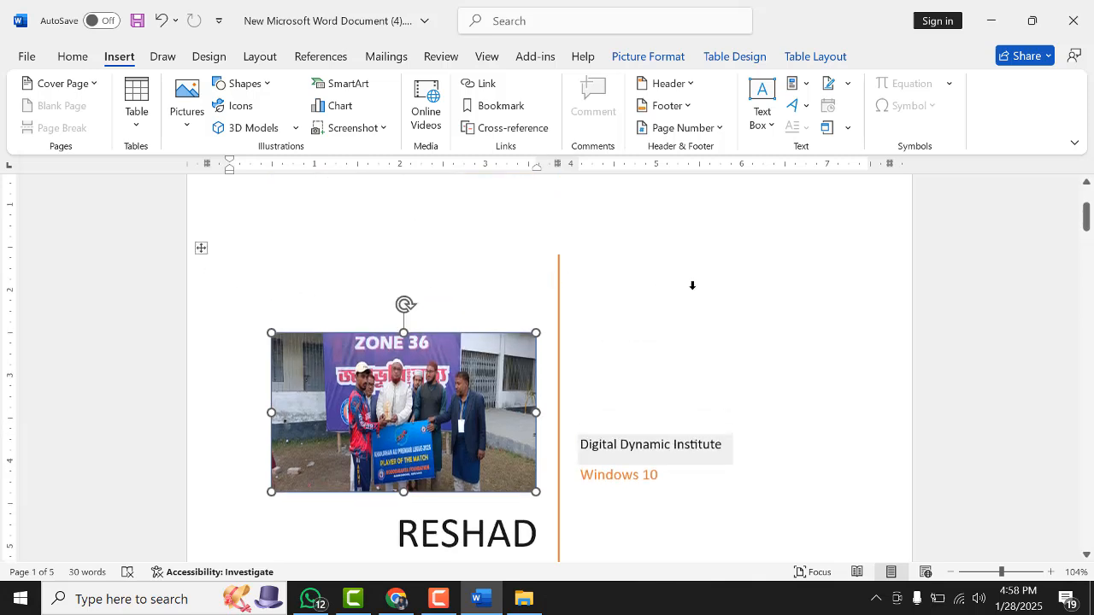
{"action": "scroll", "coordinate": [370, 470], "scroll_direction": "down", "scroll_amount": 2}
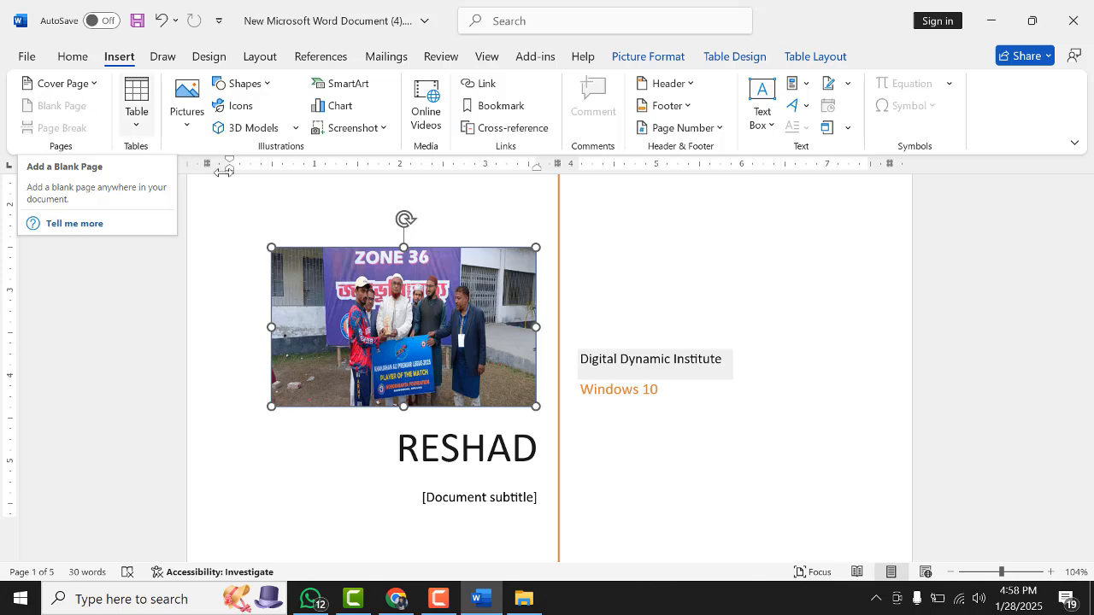
Move the filler paragraph's second line in front of its first line by dragging the text
{"action": "scroll", "coordinate": [466, 291], "scroll_direction": "down", "scroll_amount": 5}
{"action": "scroll", "coordinate": [465, 290], "scroll_direction": "down", "scroll_amount": 1}
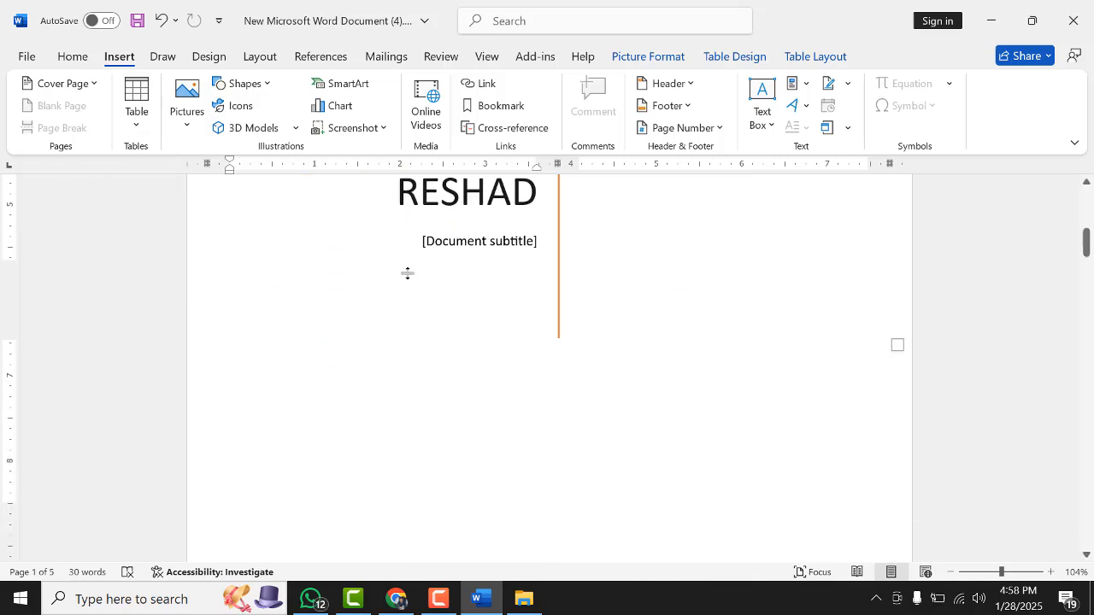
{"action": "scroll", "coordinate": [607, 305], "scroll_direction": "down", "scroll_amount": 8}
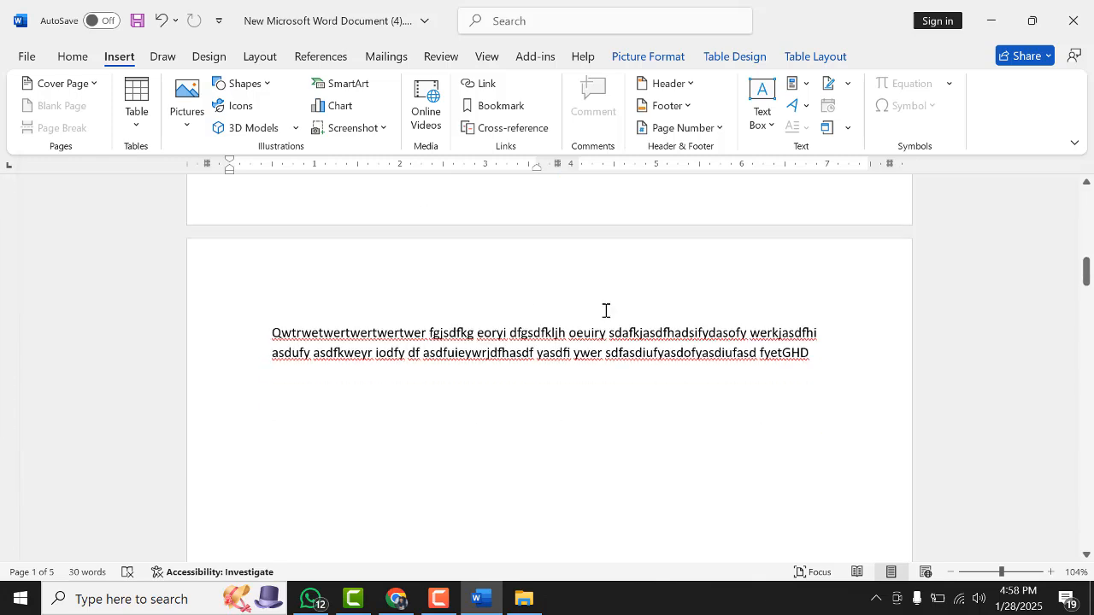
{"action": "scroll", "coordinate": [605, 310], "scroll_direction": "down", "scroll_amount": 3}
{"action": "left_click", "coordinate": [430, 313]}
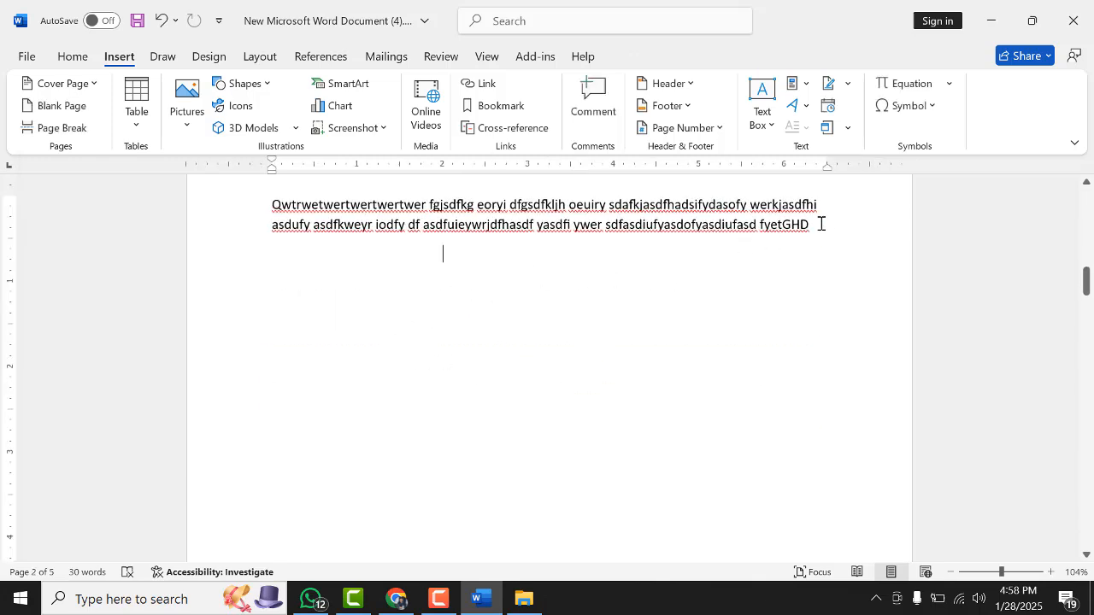
{"action": "left_click_drag", "start_coordinate": [820, 224], "coordinate": [276, 212]}
{"action": "left_click", "coordinate": [686, 222]}
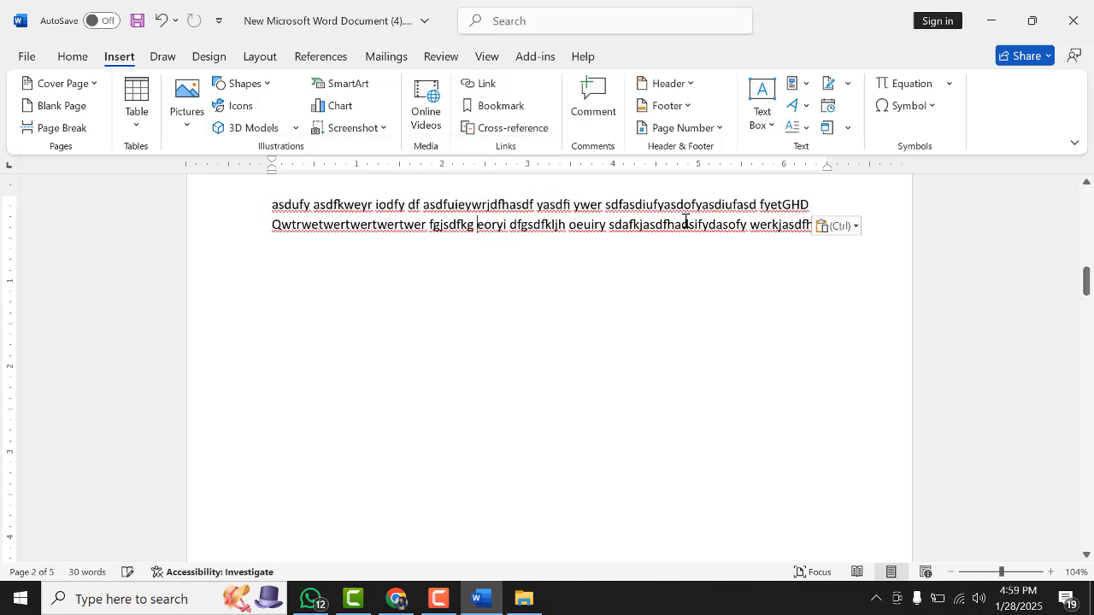
{"action": "scroll", "coordinate": [275, 256], "scroll_direction": "up", "scroll_amount": 3}
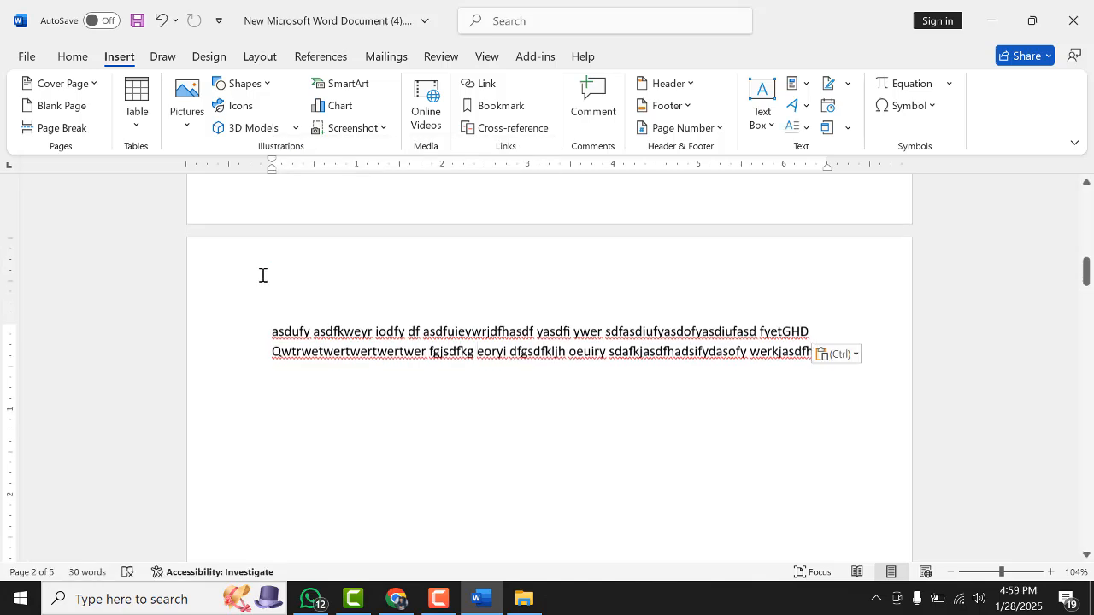
{"action": "scroll", "coordinate": [271, 328], "scroll_direction": "down", "scroll_amount": 1}
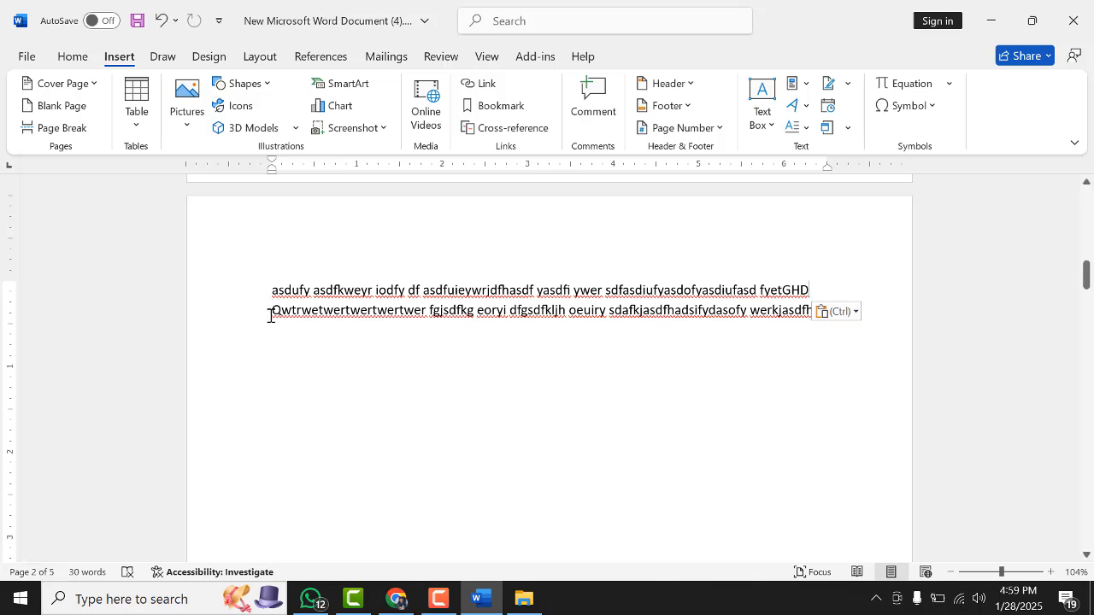
{"action": "left_click_drag", "start_coordinate": [371, 312], "coordinate": [818, 325]}
{"action": "left_click", "coordinate": [825, 313]}
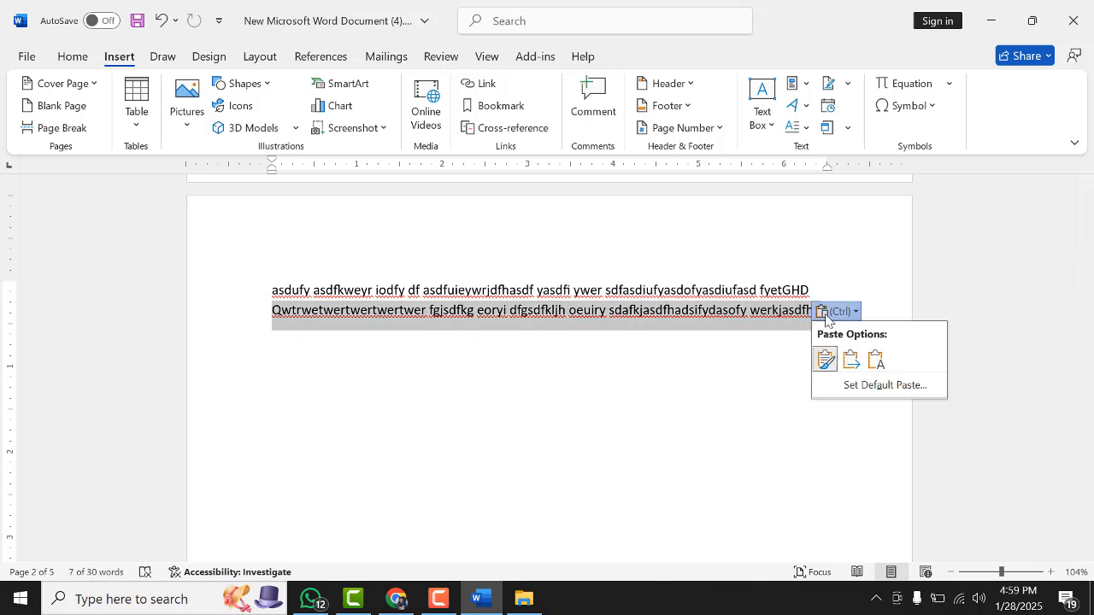
{"action": "left_click", "coordinate": [816, 296]}
{"action": "double_click", "coordinate": [815, 293]}
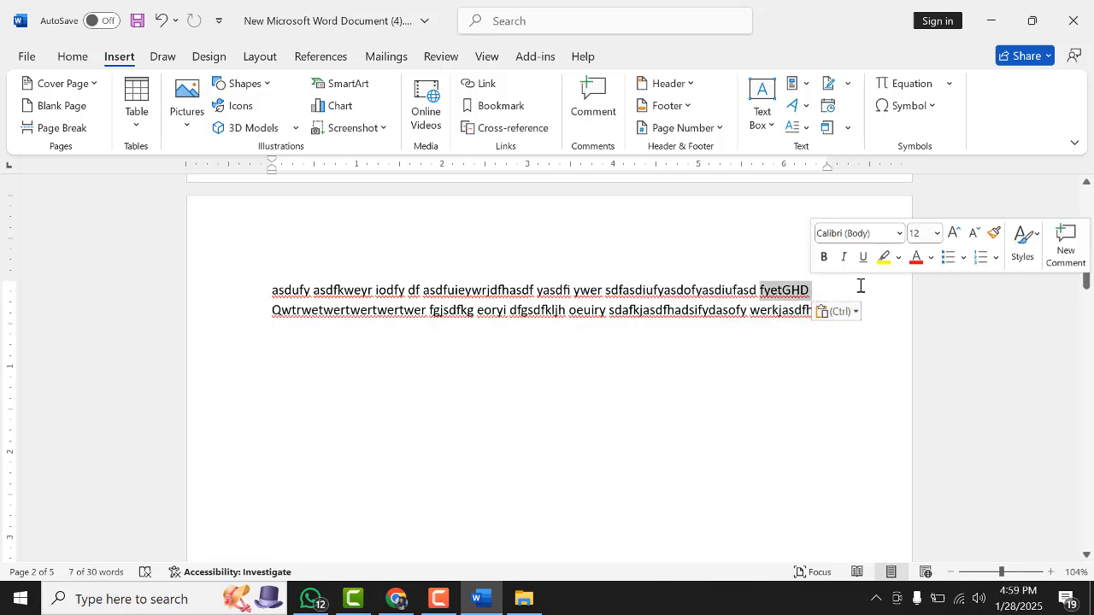
{"action": "left_click", "coordinate": [824, 293]}
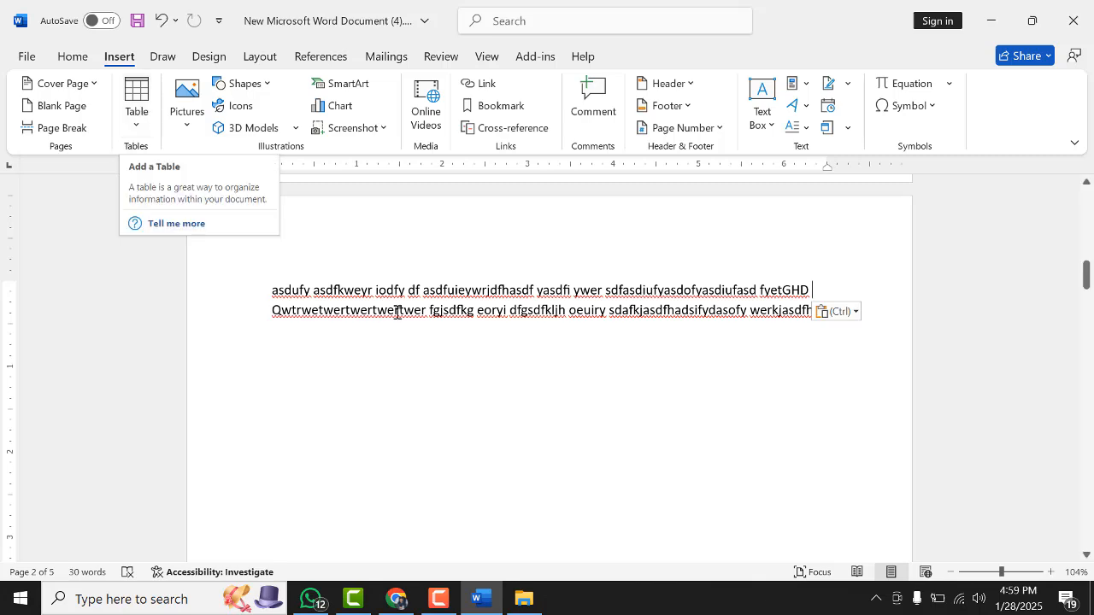
Insert a page break below the filler paragraph and add a blank line on the new page
{"action": "scroll", "coordinate": [447, 332], "scroll_direction": "down", "scroll_amount": 8}
{"action": "scroll", "coordinate": [464, 332], "scroll_direction": "up", "scroll_amount": 5}
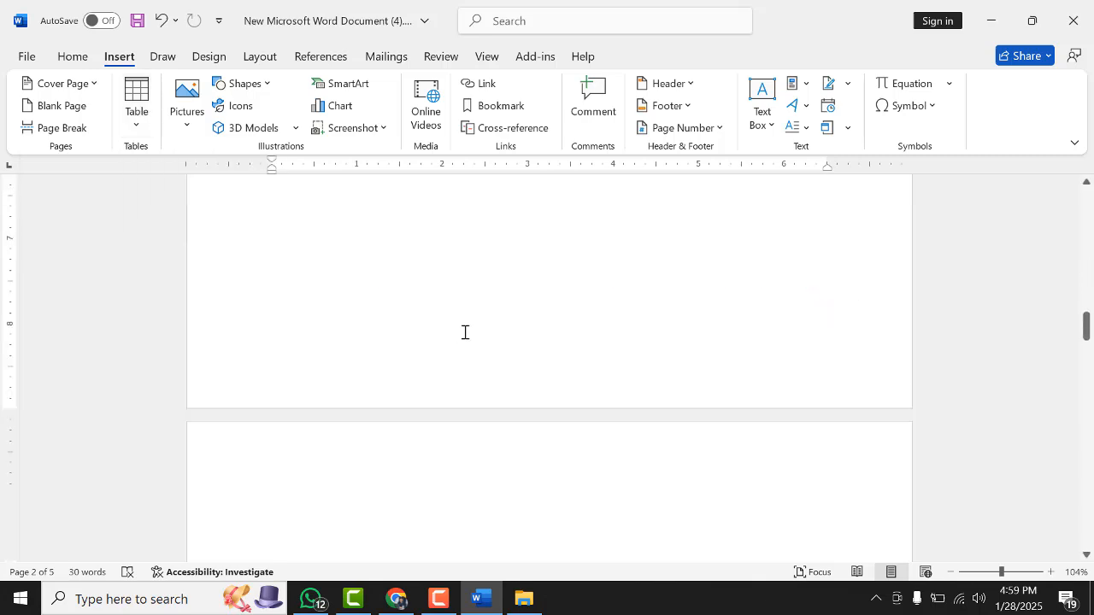
{"action": "scroll", "coordinate": [475, 340], "scroll_direction": "up", "scroll_amount": 3}
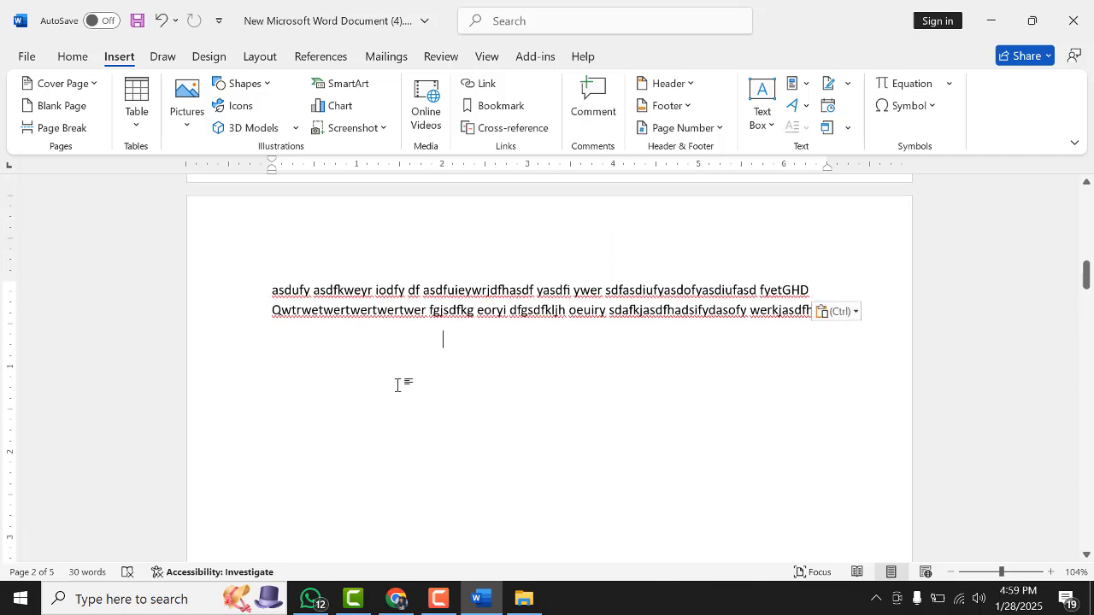
{"action": "key", "text": "ctrl+Return"}
{"action": "key", "text": "Return"}
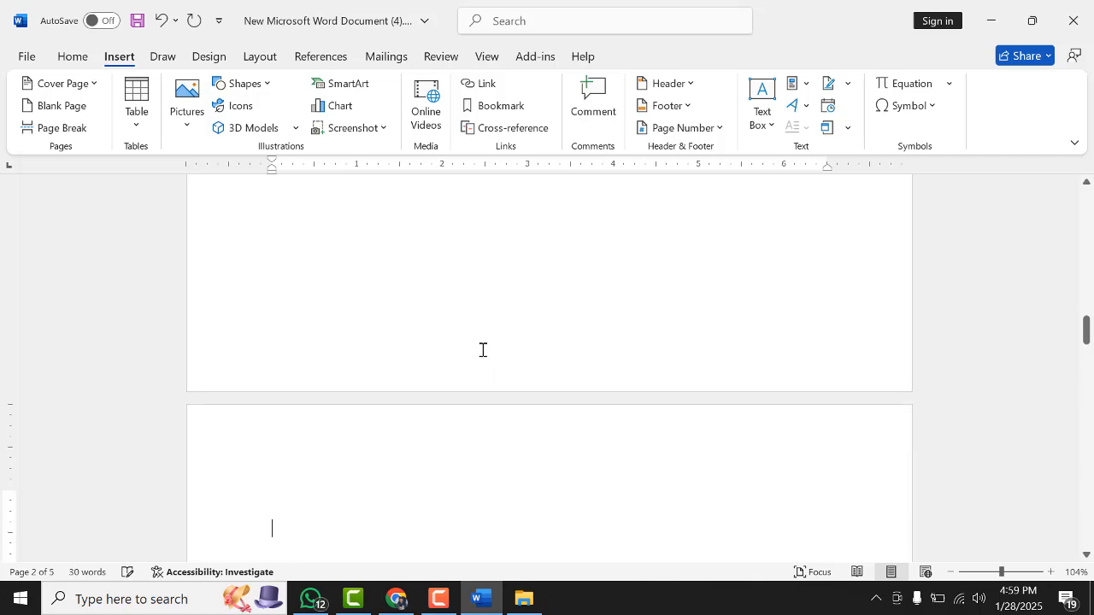
Insert a table of 5 columns by 3 rows at the top of the new page
{"action": "scroll", "coordinate": [419, 303], "scroll_direction": "up", "scroll_amount": 2}
{"action": "left_click", "coordinate": [408, 294]}
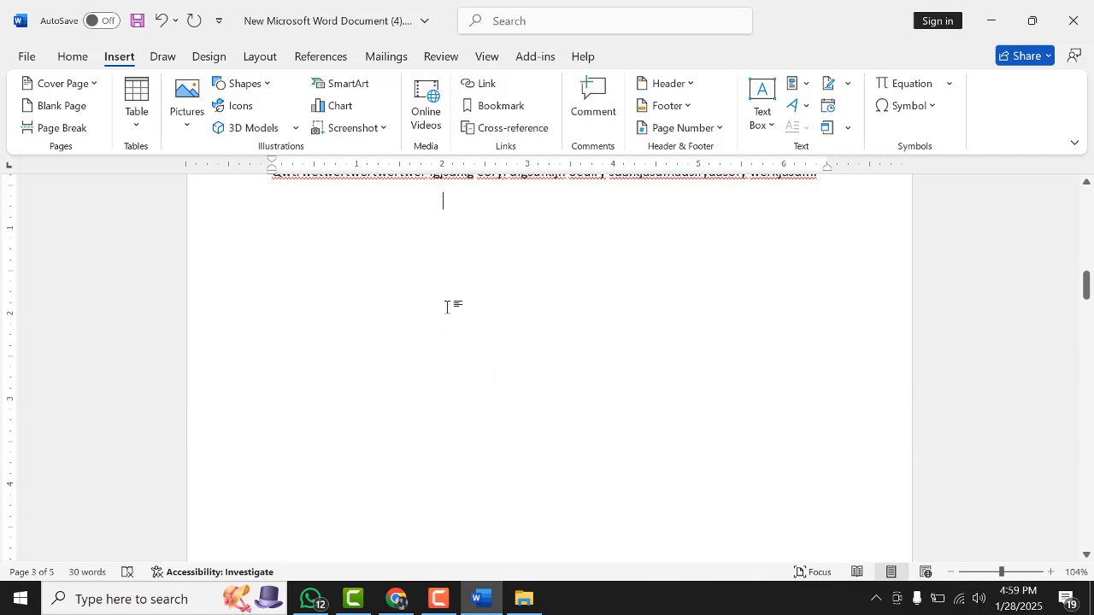
{"action": "key", "text": "Down"}
{"action": "scroll", "coordinate": [401, 290], "scroll_direction": "down", "scroll_amount": 3}
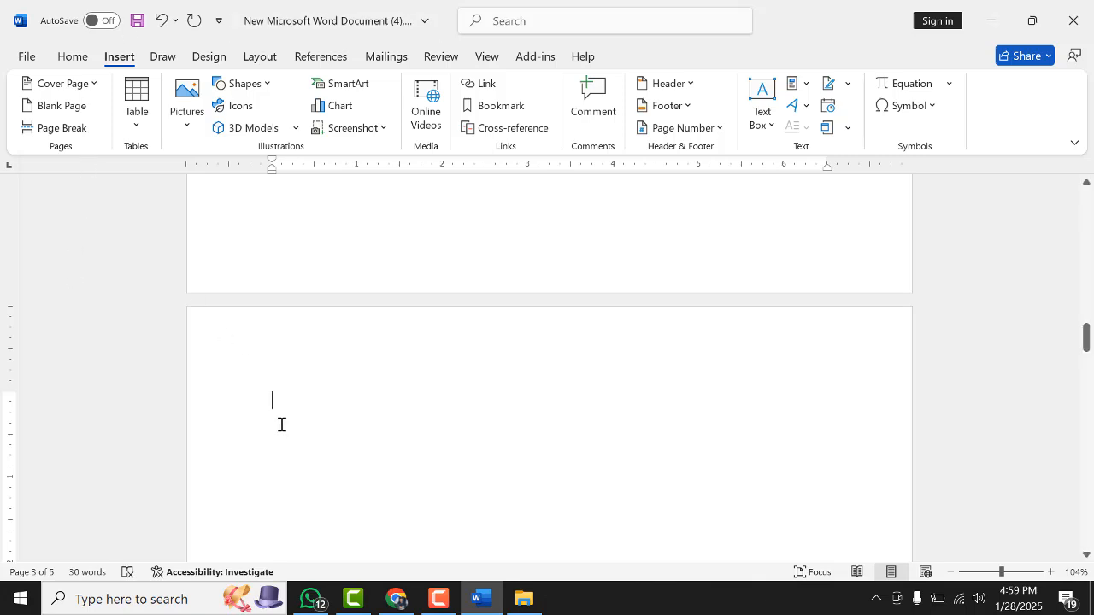
{"action": "left_click", "coordinate": [142, 101]}
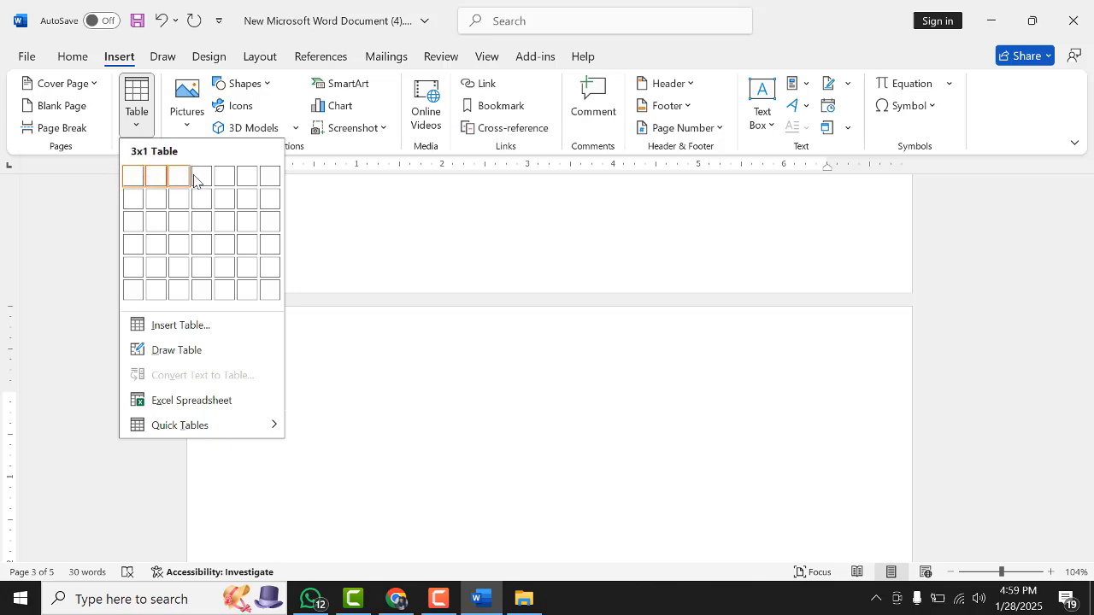
{"action": "left_click", "coordinate": [221, 226]}
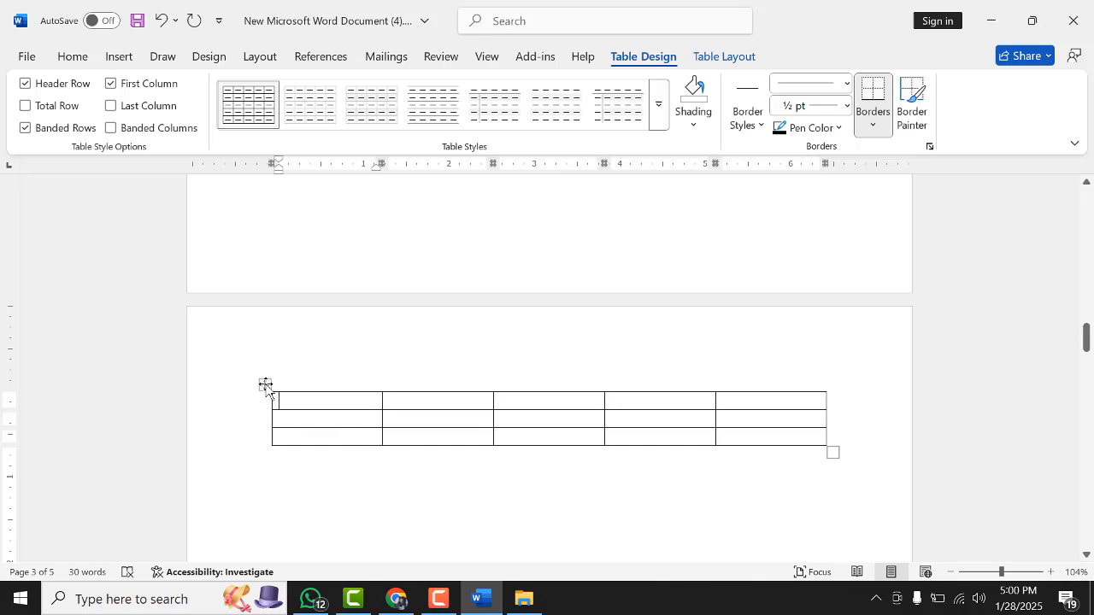
Move the new table lower down the page
{"action": "left_click_drag", "start_coordinate": [266, 385], "coordinate": [256, 459]}
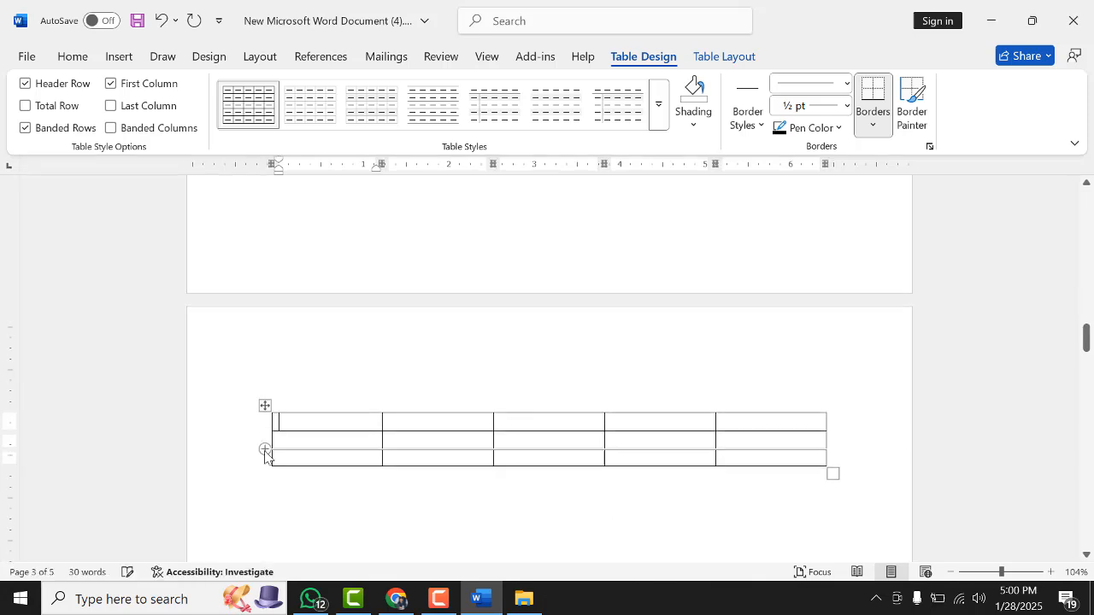
{"action": "left_click_drag", "start_coordinate": [266, 408], "coordinate": [264, 454]}
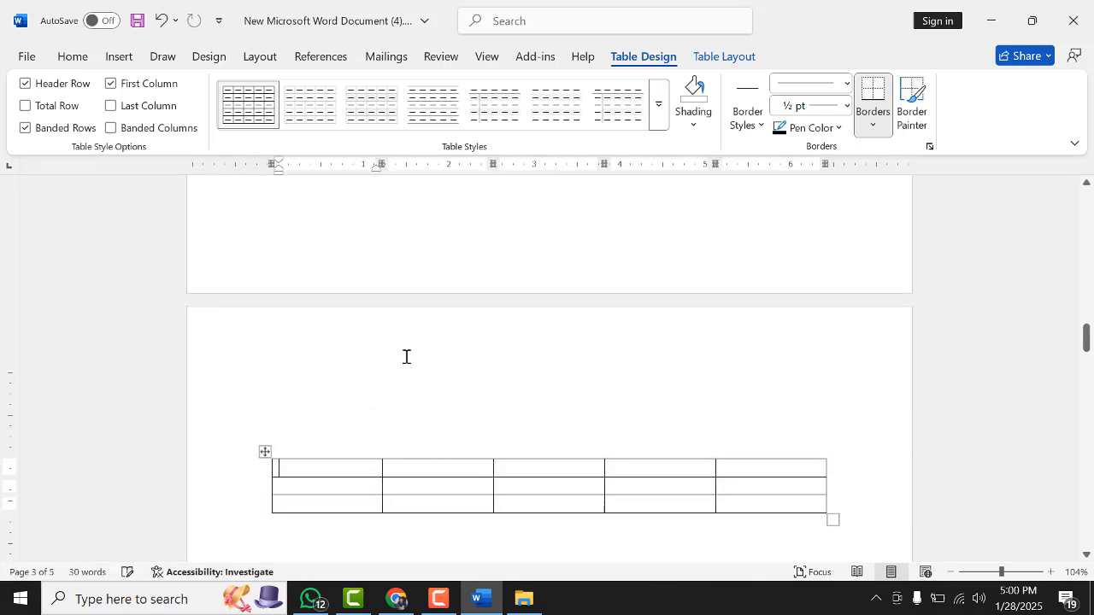
{"action": "scroll", "coordinate": [527, 368], "scroll_direction": "down", "scroll_amount": 2}
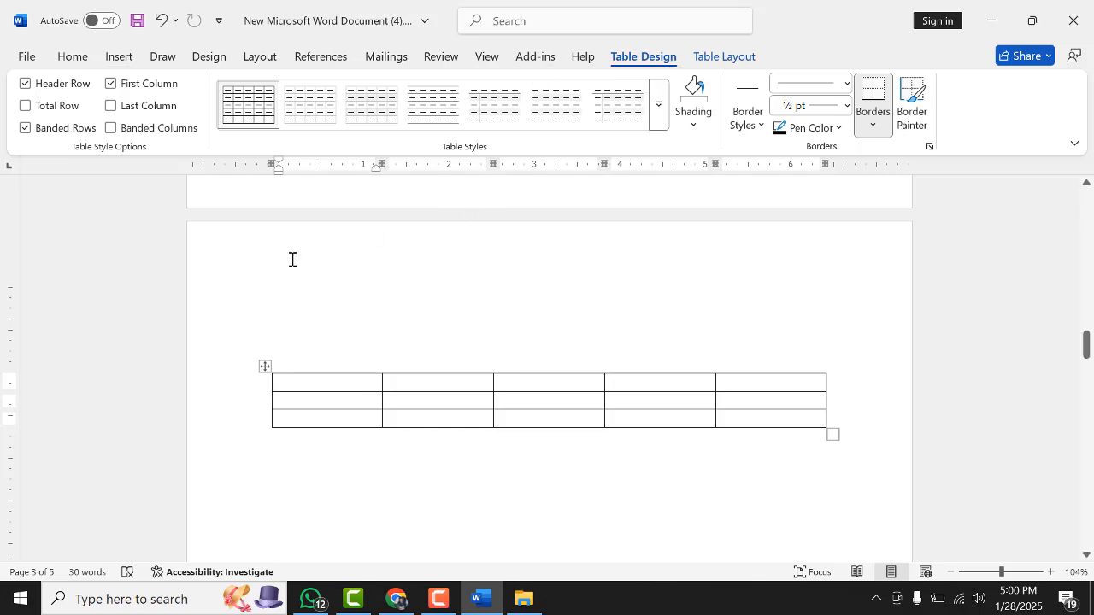
Move the table slightly upward and resize it from its corner so it becomes narrower and much taller
{"action": "left_click_drag", "start_coordinate": [265, 367], "coordinate": [245, 337]}
{"action": "left_click", "coordinate": [273, 316]}
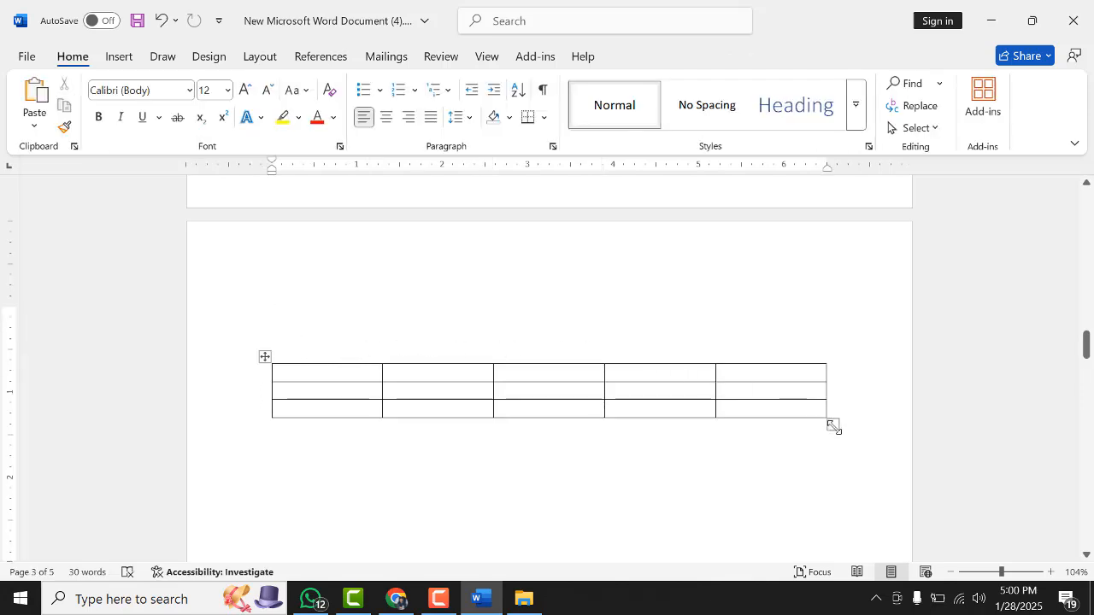
{"action": "left_click_drag", "start_coordinate": [834, 427], "coordinate": [778, 542]}
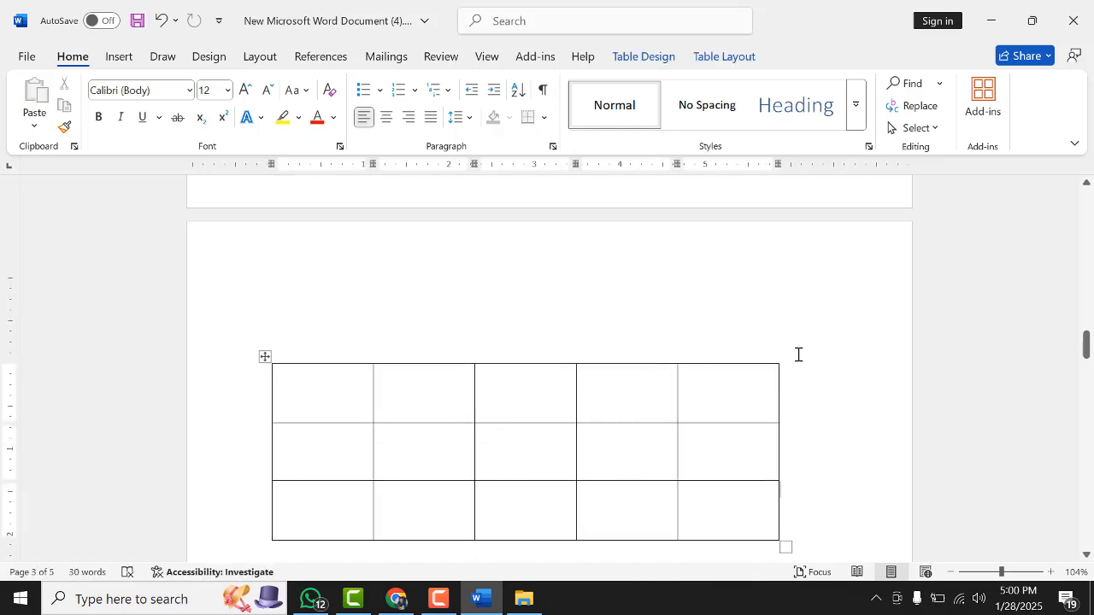
Insert a new row between the table's first and second rows
{"action": "scroll", "coordinate": [795, 353], "scroll_direction": "down", "scroll_amount": 2}
{"action": "left_click", "coordinate": [322, 314]}
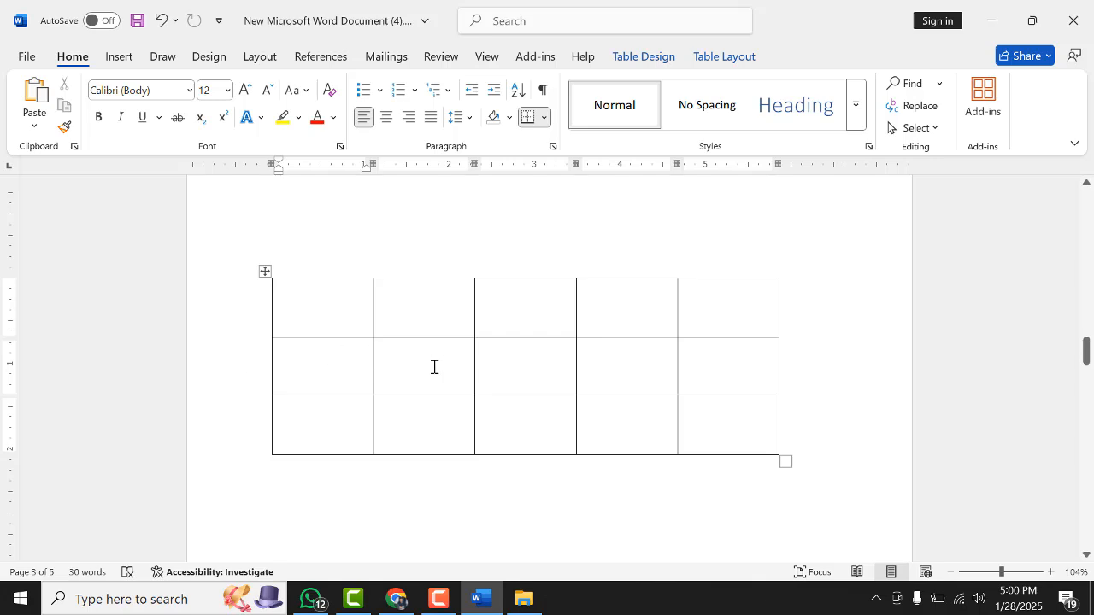
{"action": "mouse_move", "coordinate": [272, 343]}
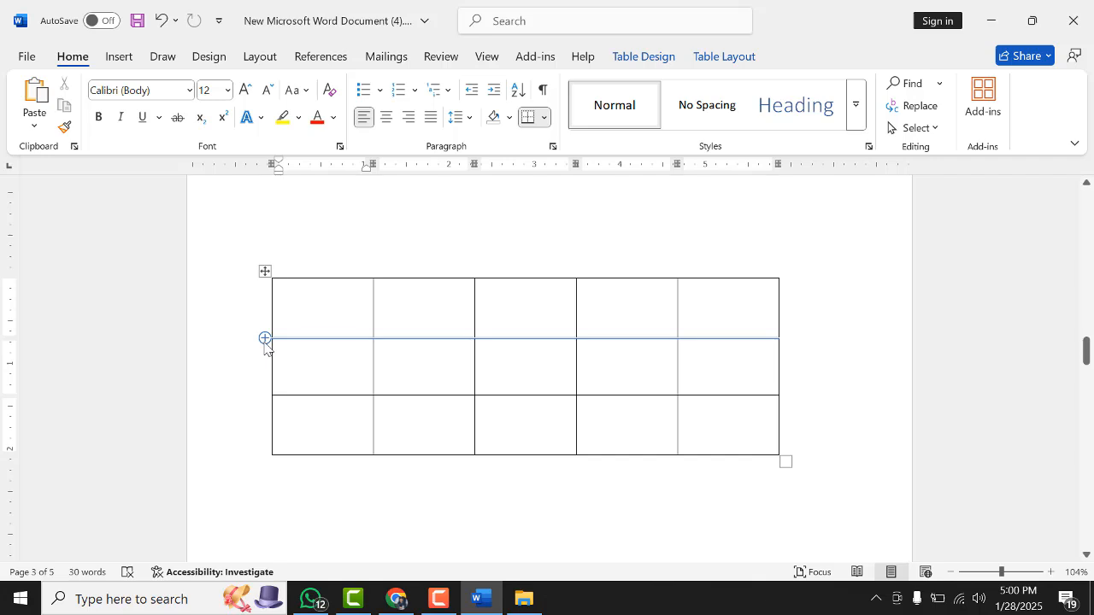
{"action": "left_click", "coordinate": [264, 339]}
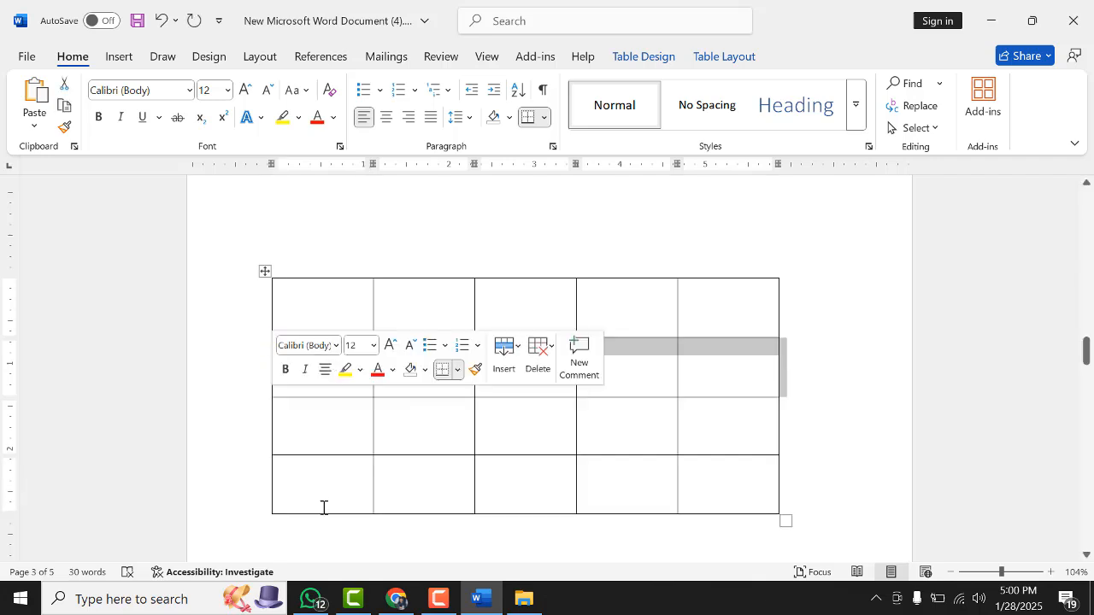
Enter a person's name into each of the first three cells of the header row
{"action": "left_click", "coordinate": [347, 315]}
{"action": "left_click", "coordinate": [407, 314]}
{"action": "left_click", "coordinate": [510, 307]}
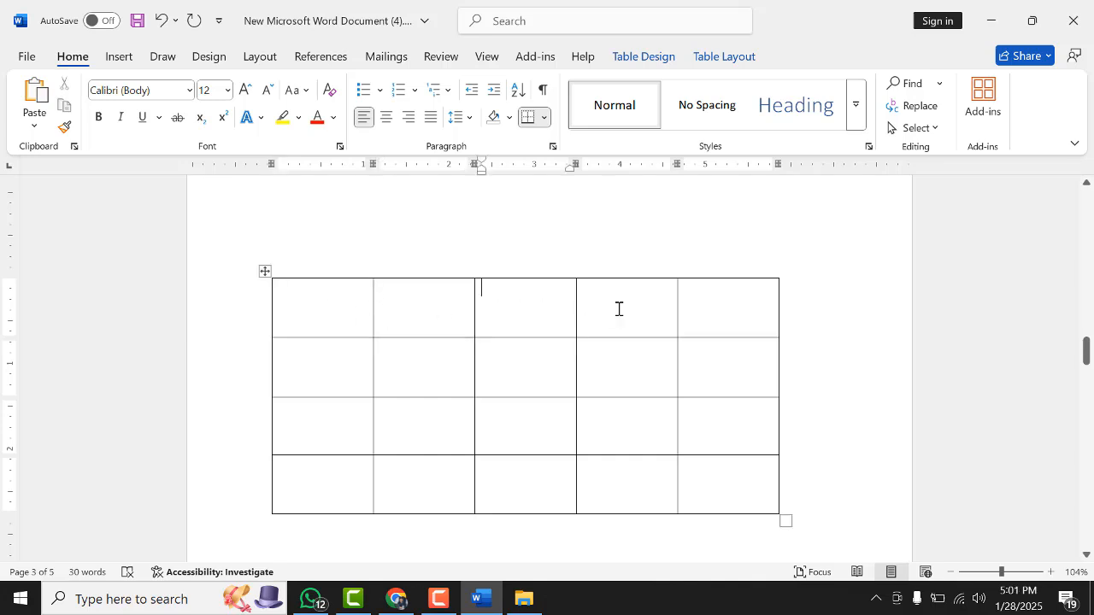
{"action": "left_click", "coordinate": [618, 308]}
{"action": "left_click", "coordinate": [697, 320]}
{"action": "mouse_move", "coordinate": [373, 275]}
{"action": "left_click", "coordinate": [327, 309]}
{"action": "type", "text": "rIFAT"}
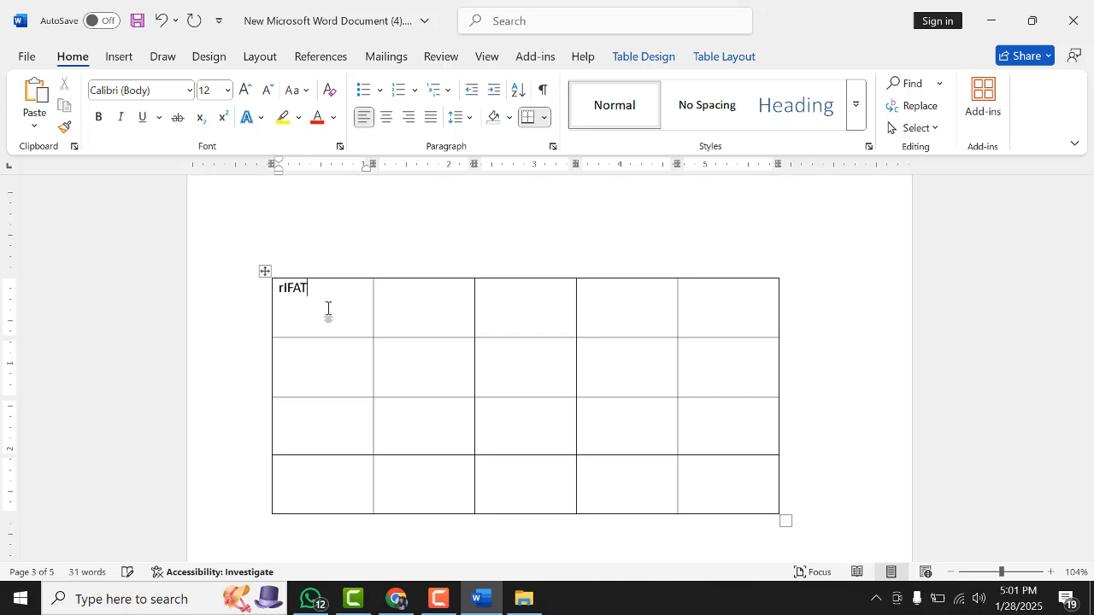
{"action": "left_click", "coordinate": [429, 305]}
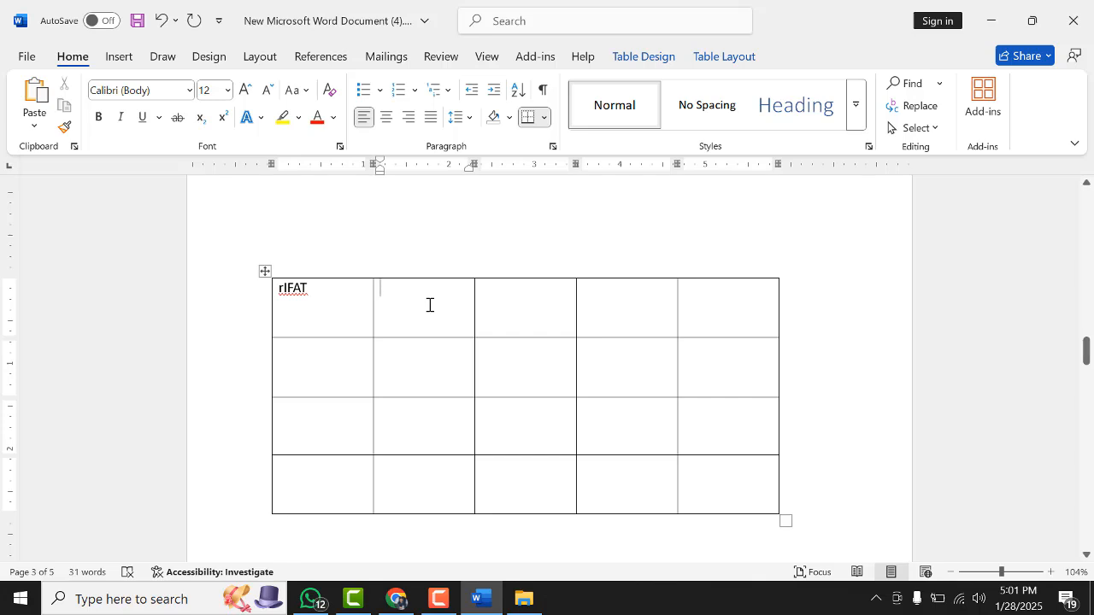
{"action": "type", "text": "aKASSH"}
{"action": "left_click", "coordinate": [537, 315]}
{"action": "type", "text": "RESHAD"}
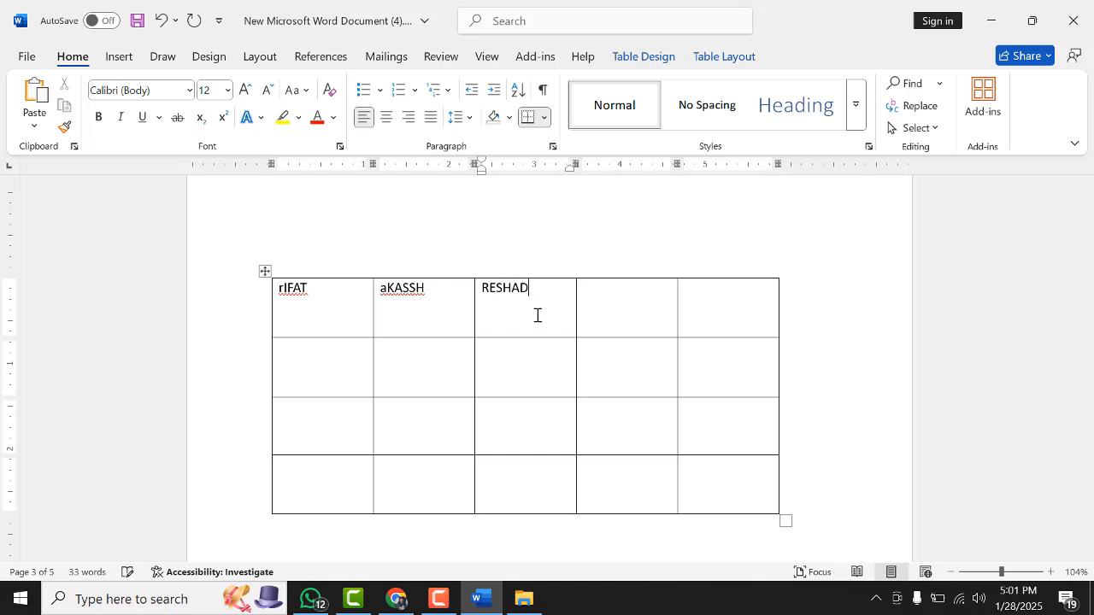
Enter names into the fourth and fifth cells of the header row
{"action": "left_click", "coordinate": [616, 304]}
{"action": "type", "text": "TOHIDUL"}
{"action": "left_click", "coordinate": [712, 294]}
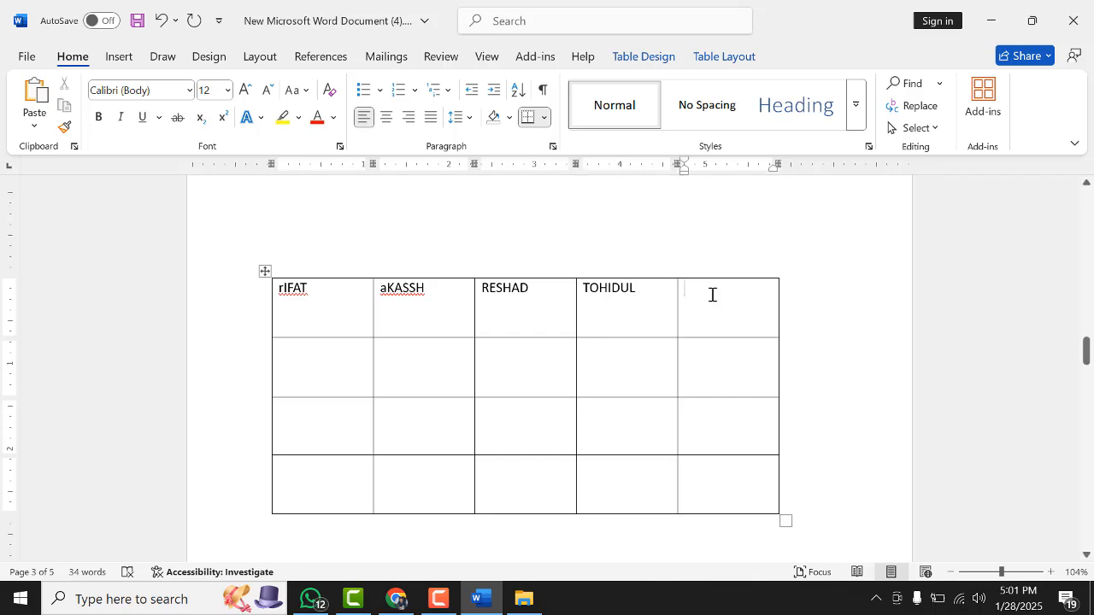
{"action": "type", "text": "REDOY"}
Insert a new column between the table's second and third columns
{"action": "mouse_move", "coordinate": [476, 278]}
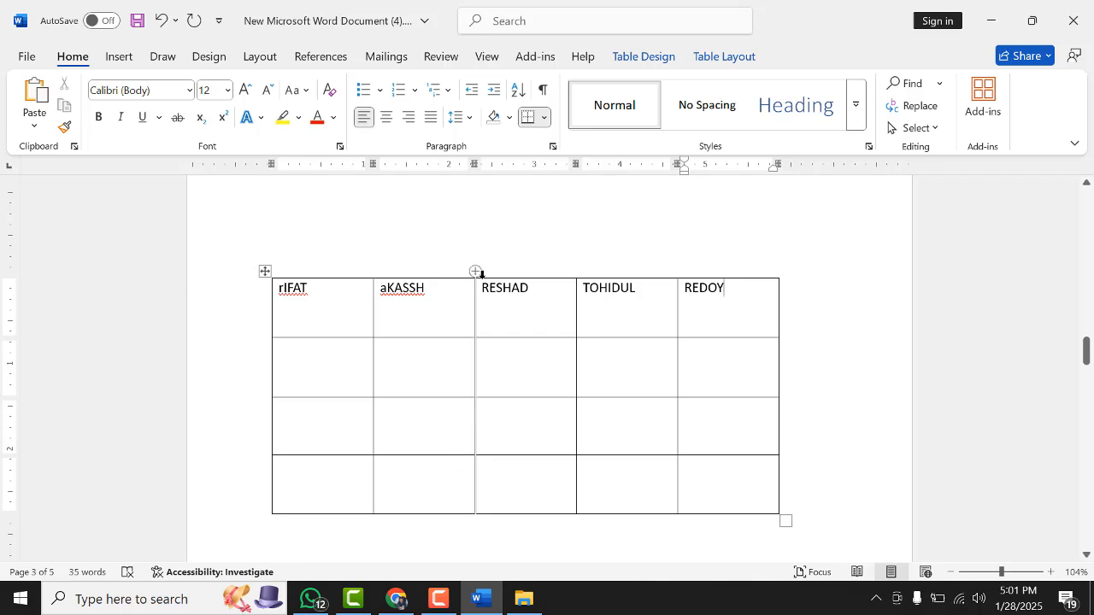
{"action": "mouse_move", "coordinate": [366, 276]}
{"action": "left_click", "coordinate": [476, 272]}
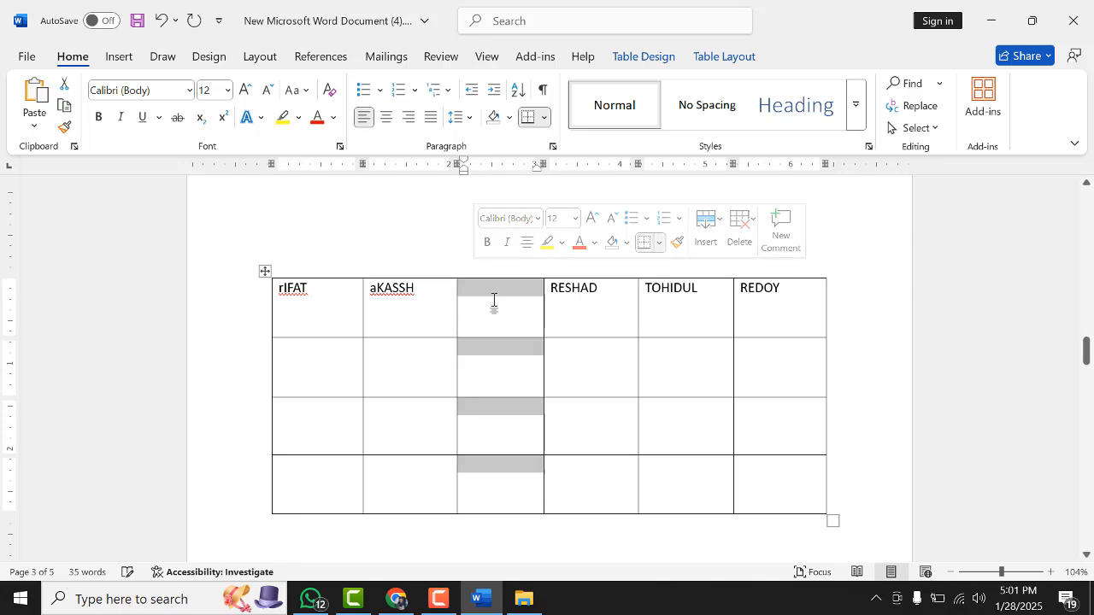
{"action": "left_click", "coordinate": [493, 302]}
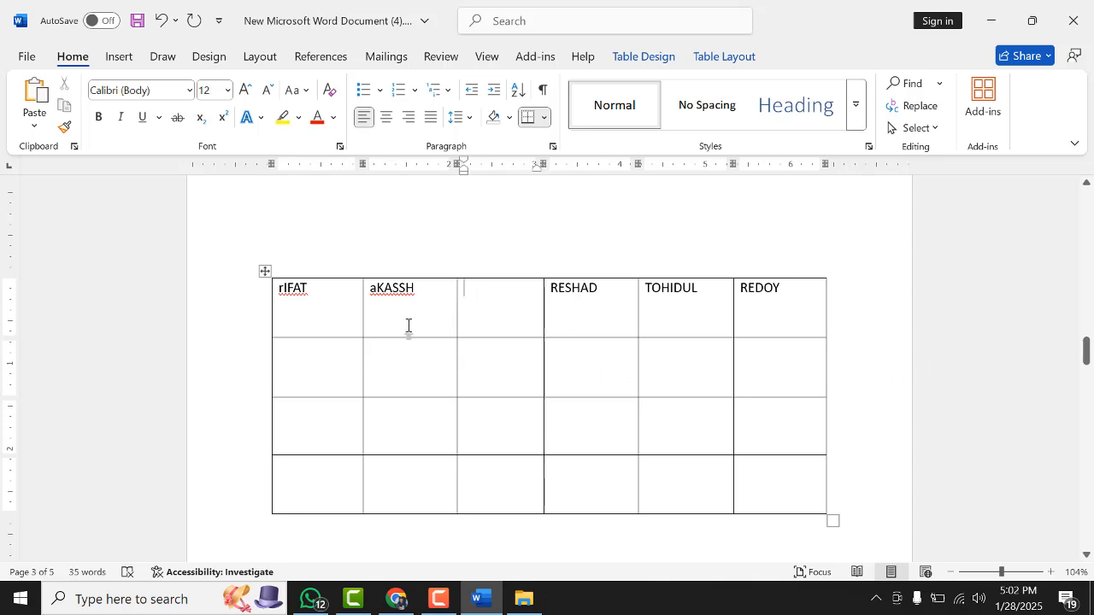
Type DFSDAFA, ASDFASDF and ASDFASDF into the first three cells of the second row
{"action": "left_click", "coordinate": [322, 370]}
{"action": "type", "text": "DFSD"}
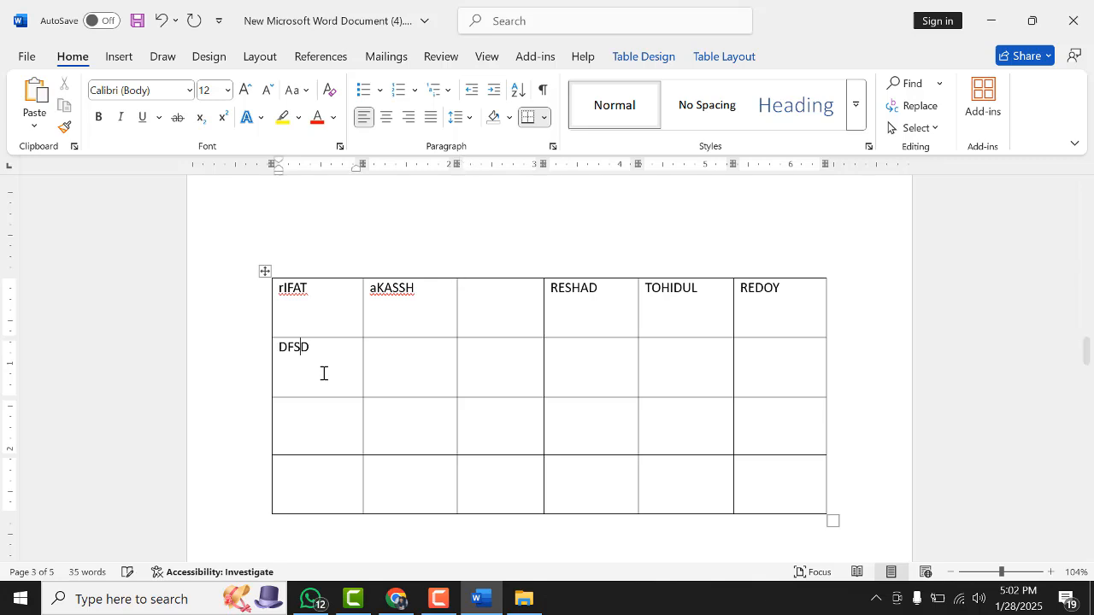
{"action": "type", "text": "AFA"}
{"action": "left_click", "coordinate": [413, 362]}
{"action": "type", "text": "ASDFASDF"}
{"action": "left_click", "coordinate": [504, 357]}
{"action": "type", "text": "ASDF"}
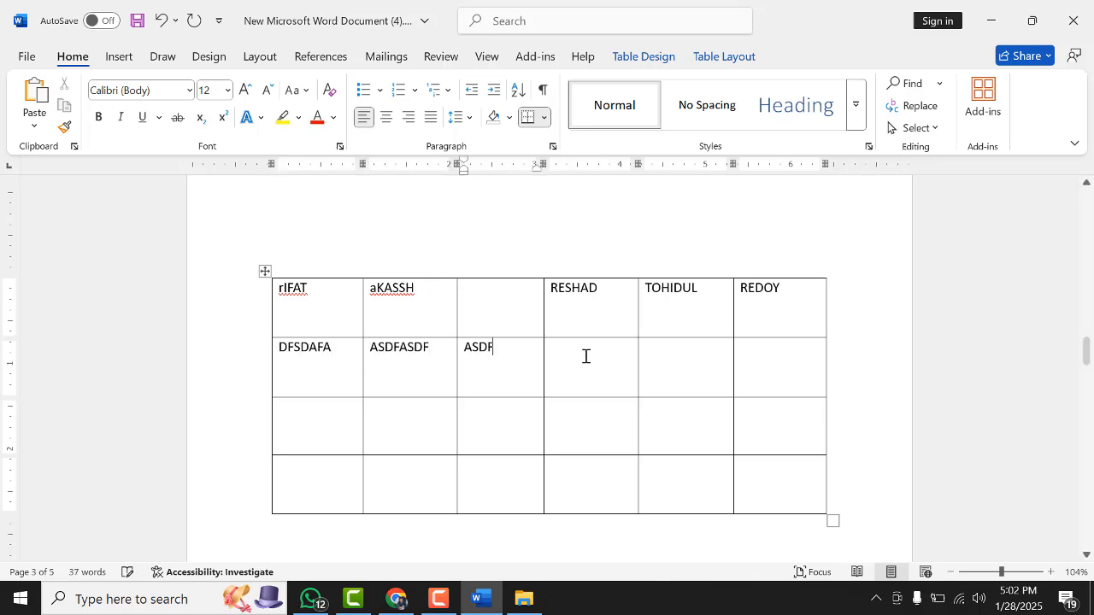
{"action": "type", "text": "ASDF"}
Type ASDFASDF, ASDFADSF and AFADSFASDF into the remaining cells of the second row
{"action": "left_click", "coordinate": [585, 357]}
{"action": "type", "text": "ASDF"}
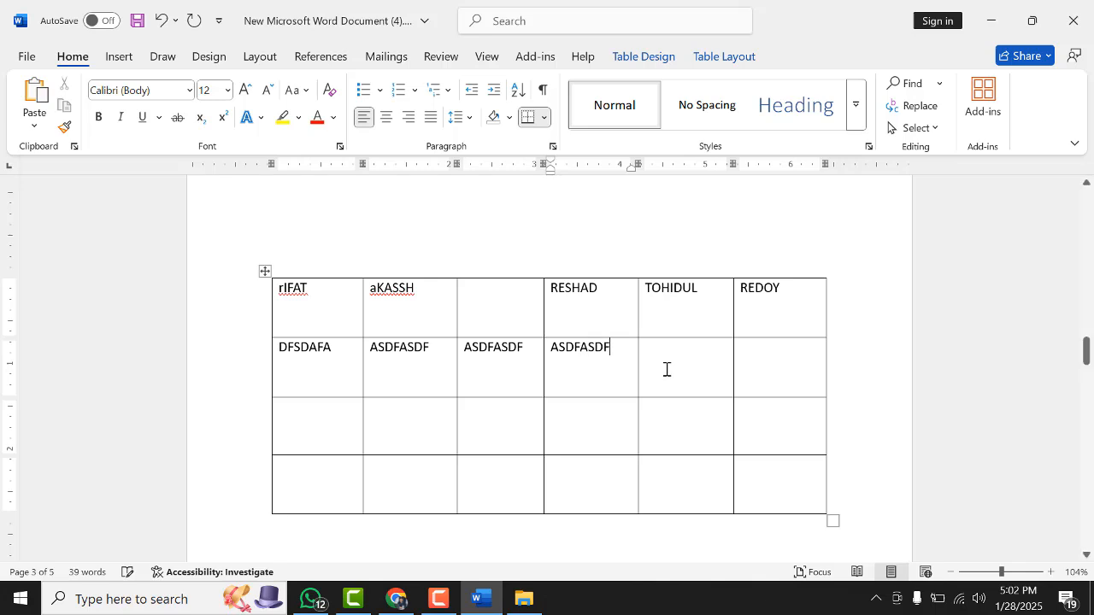
{"action": "left_click", "coordinate": [666, 368]}
{"action": "type", "text": "ASDFADSF"}
{"action": "left_click", "coordinate": [769, 364]}
{"action": "type", "text": "AF"}
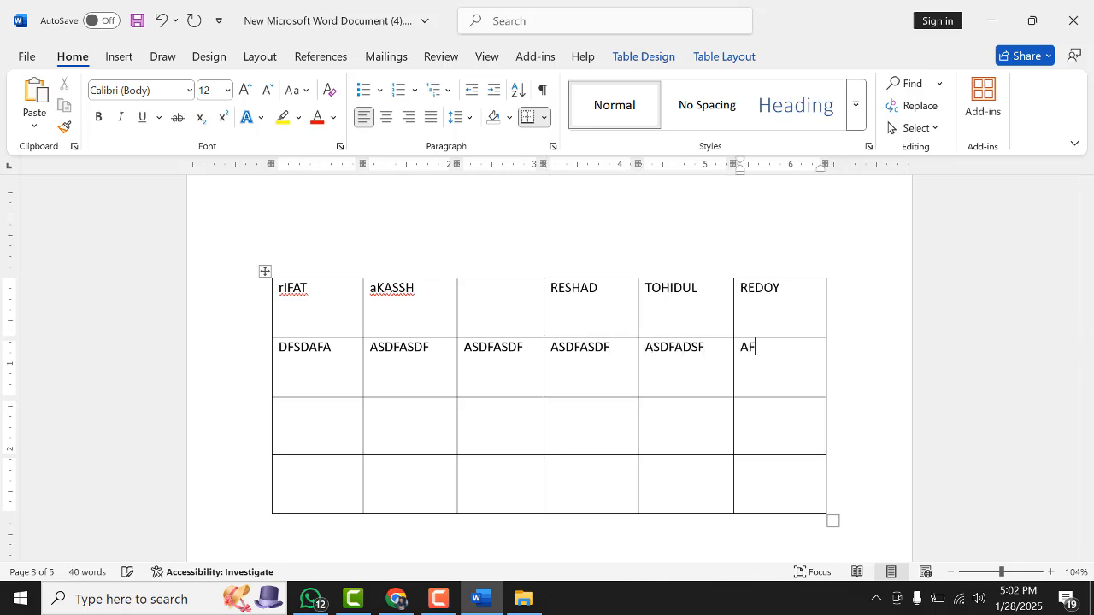
{"action": "type", "text": "ADSFASDF"}
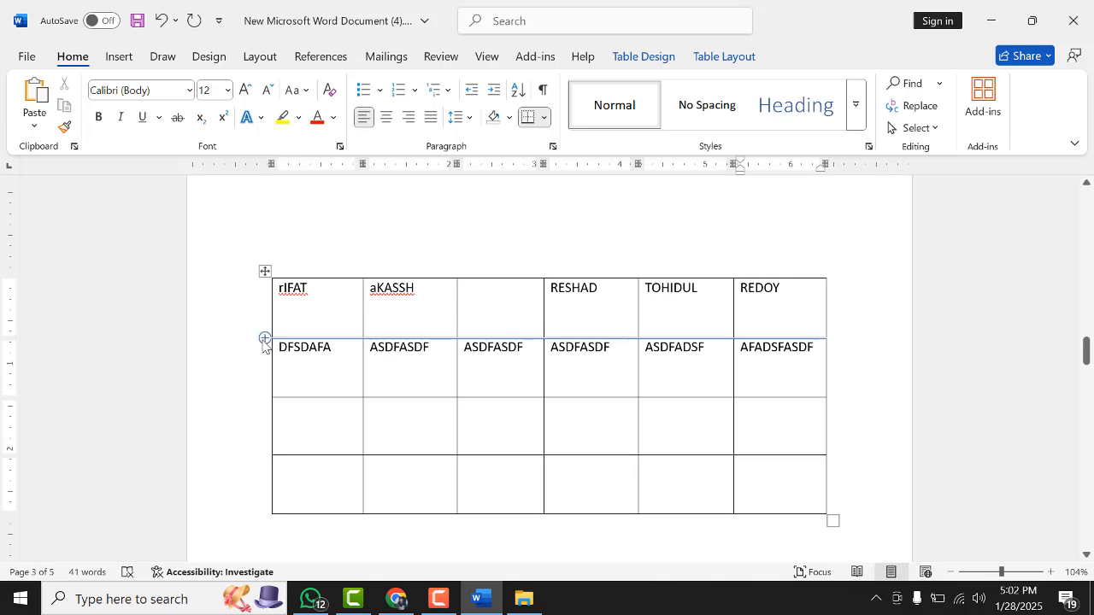
Insert a blank row between the header row and the filler-text row
{"action": "left_click", "coordinate": [265, 339]}
{"action": "left_click", "coordinate": [565, 409]}
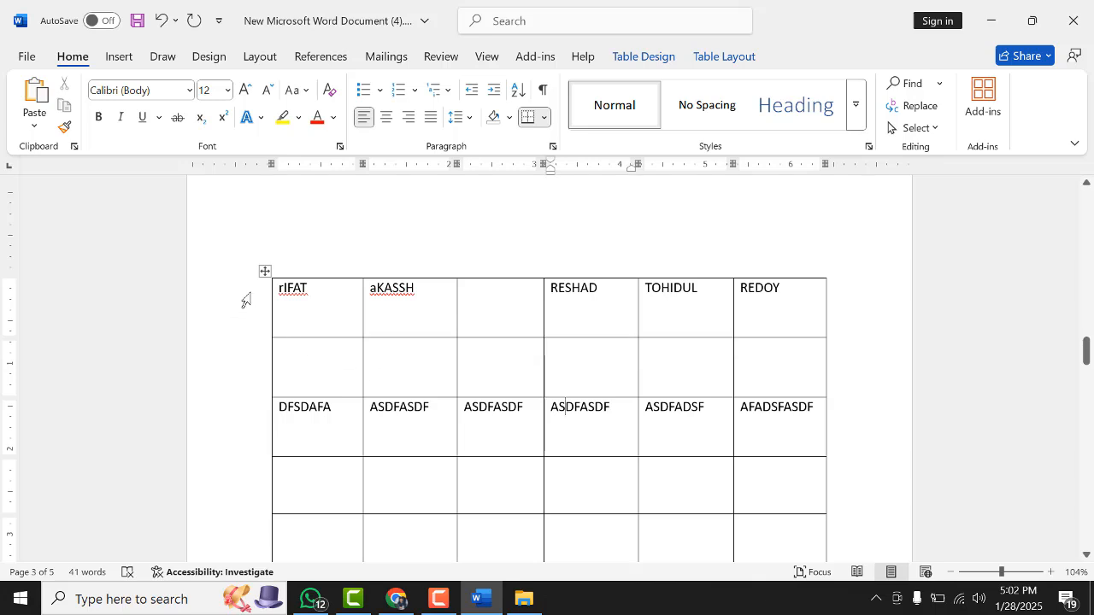
{"action": "left_click", "coordinate": [265, 271]}
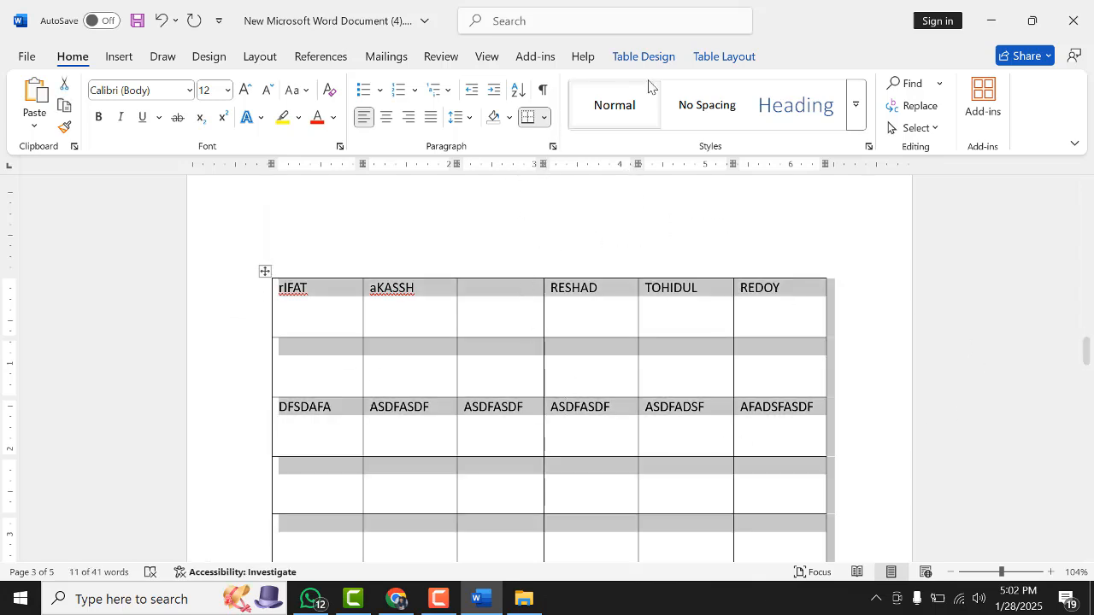
{"action": "left_click", "coordinate": [725, 56]}
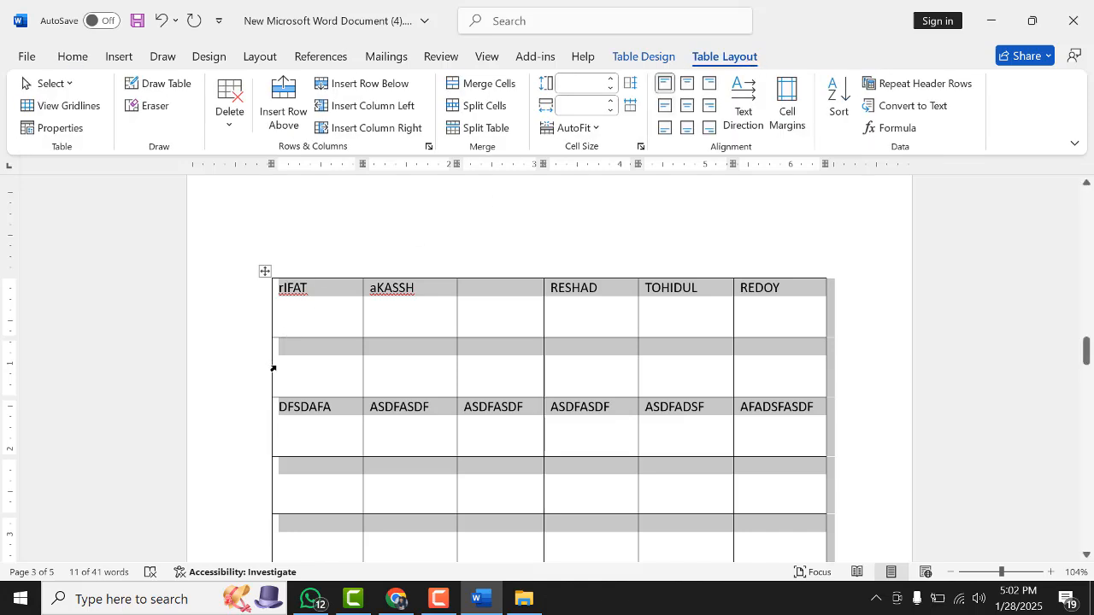
{"action": "left_click", "coordinate": [331, 352]}
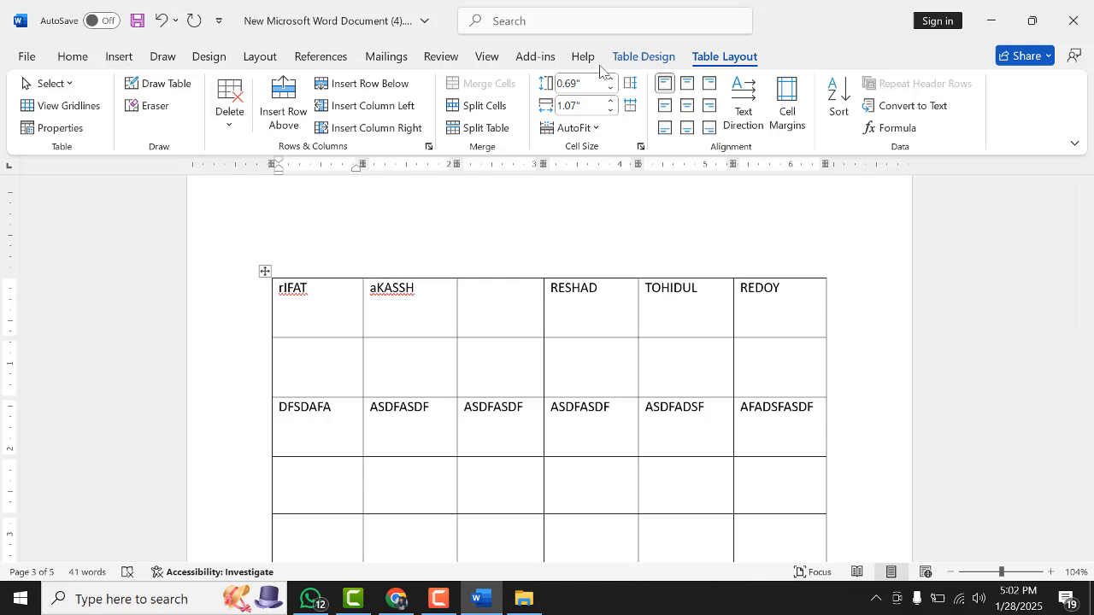
{"action": "left_click", "coordinate": [264, 271]}
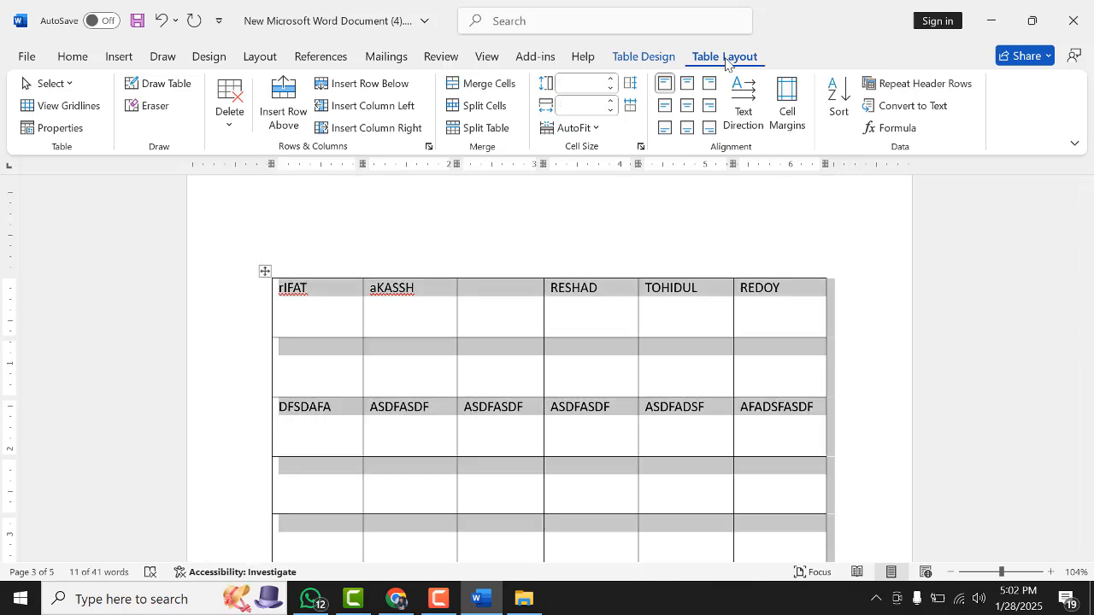
{"action": "left_click", "coordinate": [493, 220]}
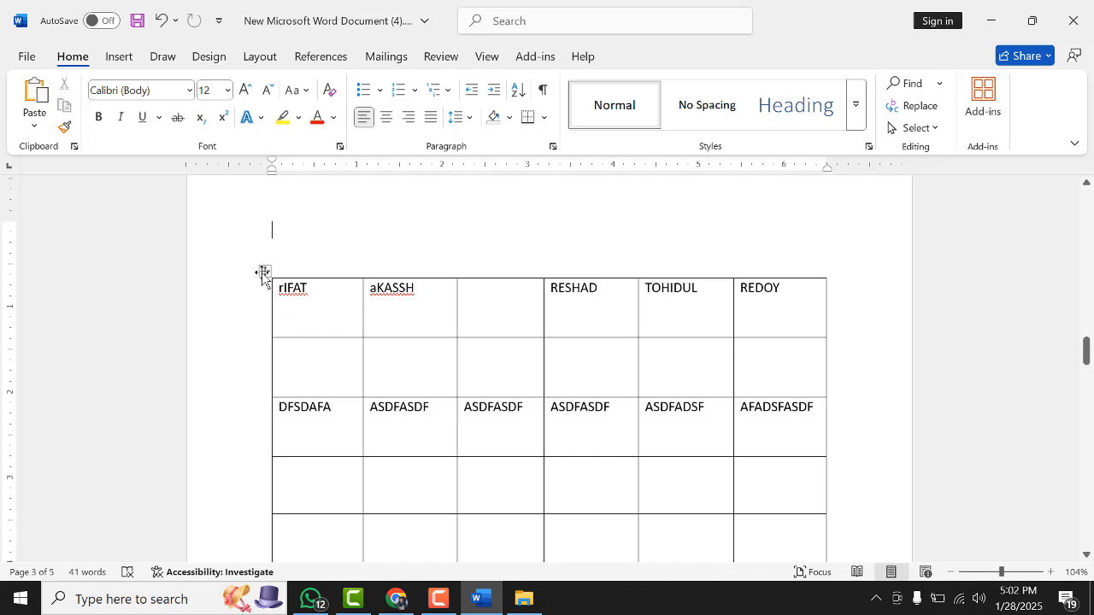
With Draw Table, split the blank row's first cell with vertical and horizontal lines and draw a line across its third and fourth cells
{"action": "left_click", "coordinate": [262, 273]}
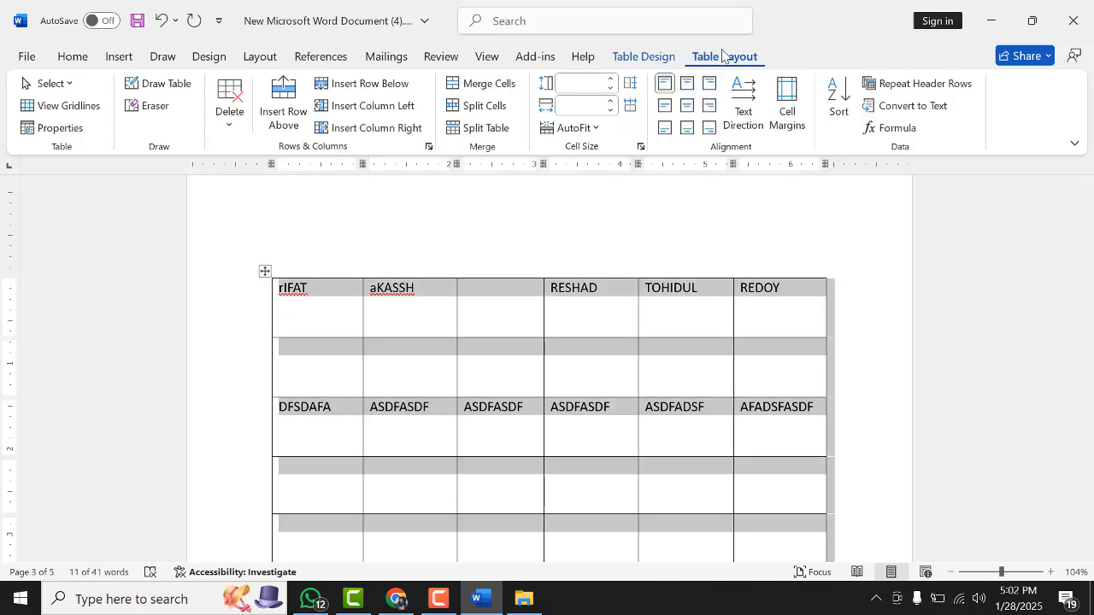
{"action": "left_click", "coordinate": [169, 86]}
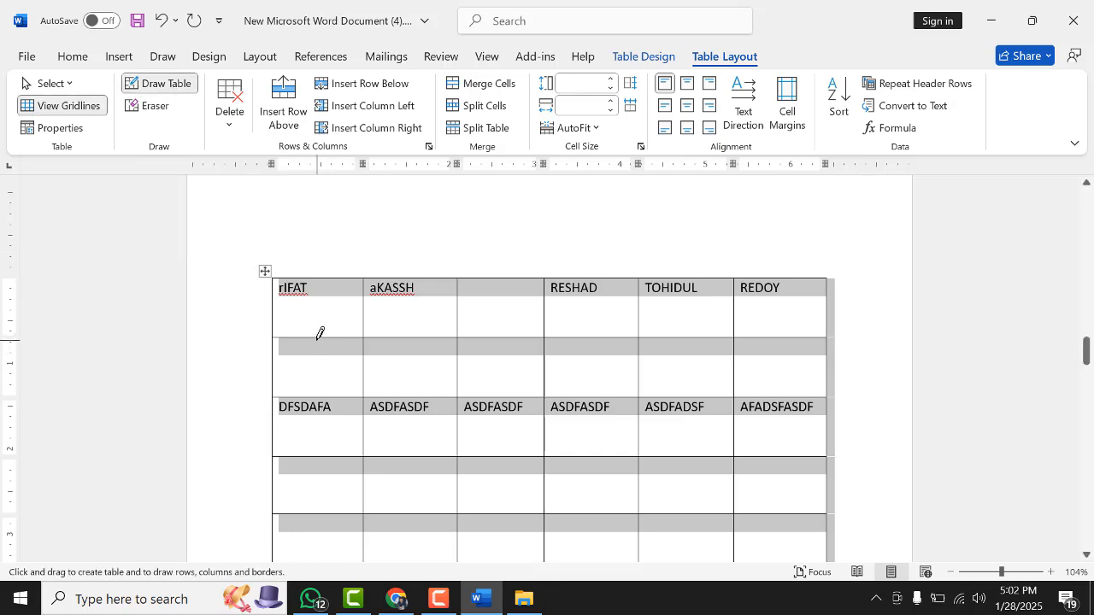
{"action": "left_click_drag", "start_coordinate": [319, 334], "coordinate": [323, 376]}
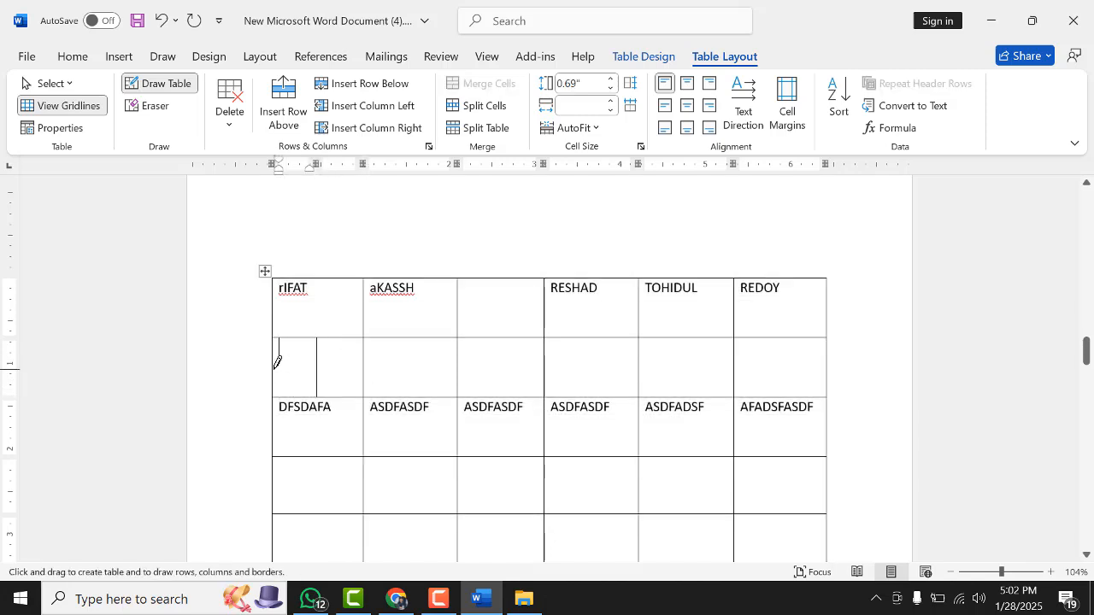
{"action": "left_click_drag", "start_coordinate": [275, 369], "coordinate": [350, 369]}
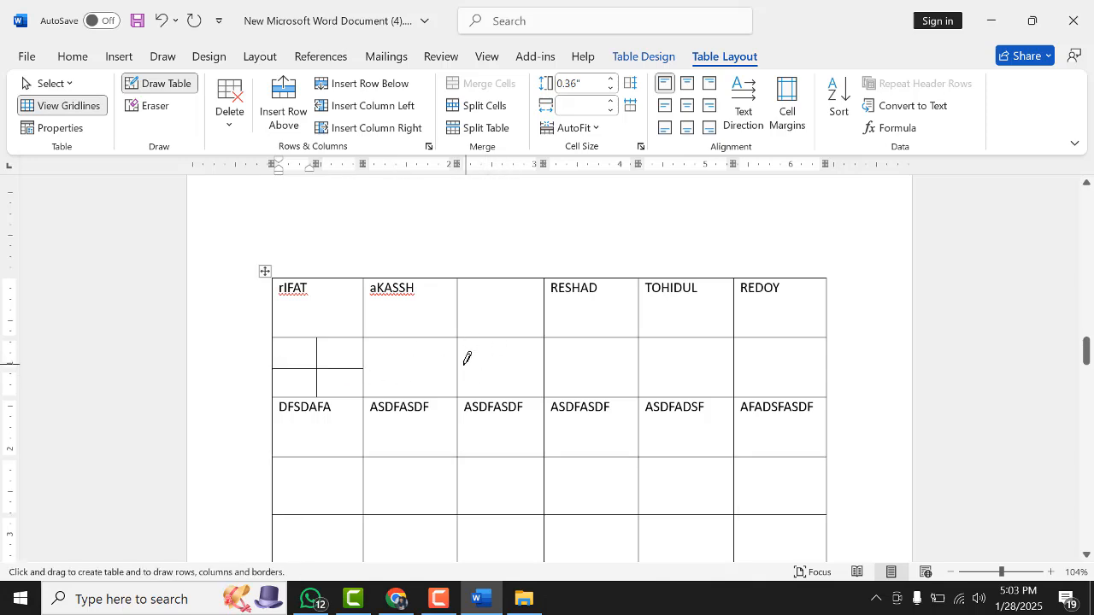
{"action": "mouse_move", "coordinate": [460, 359]}
{"action": "left_mouse_down"}
{"action": "mouse_move", "coordinate": [546, 352]}
{"action": "mouse_move", "coordinate": [634, 372]}
{"action": "left_mouse_up"}
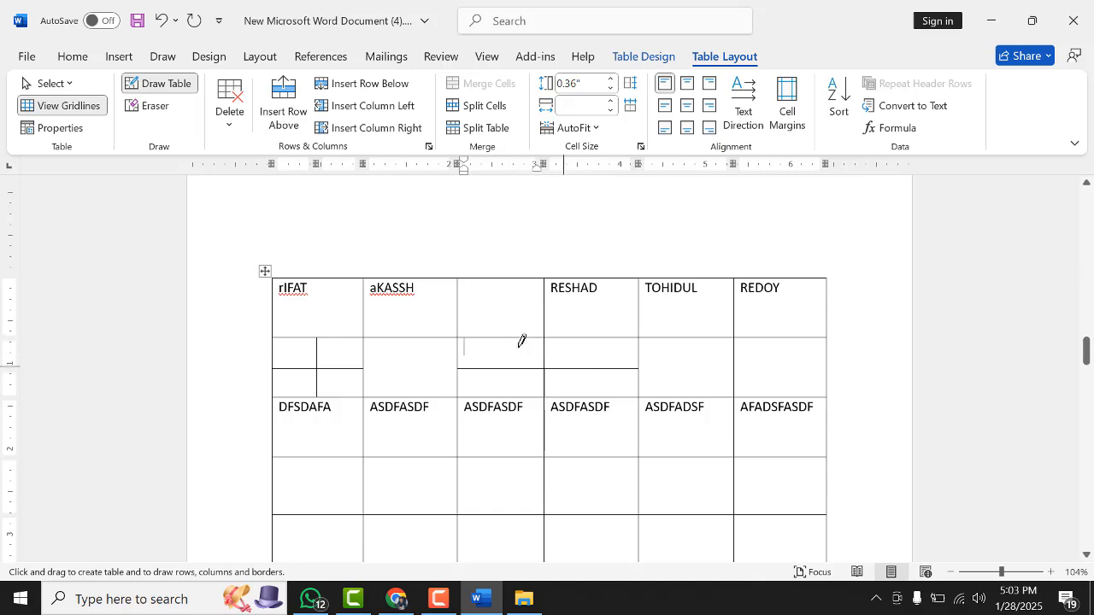
Erase the newly drawn horizontal border in the blank row's fourth cell with the Eraser
{"action": "left_click", "coordinate": [163, 107]}
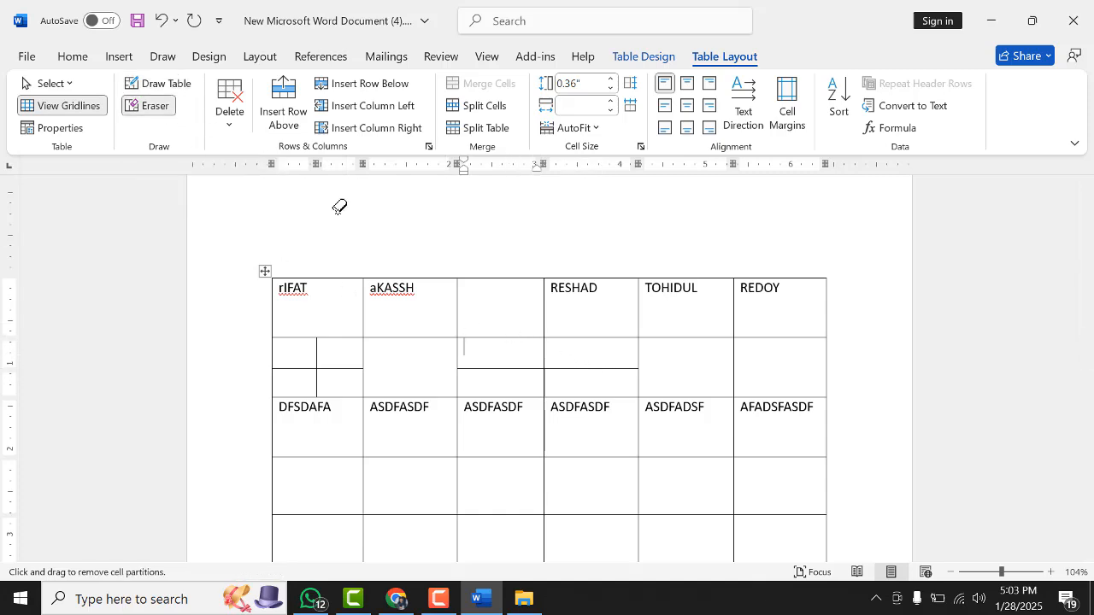
{"action": "left_click", "coordinate": [585, 369]}
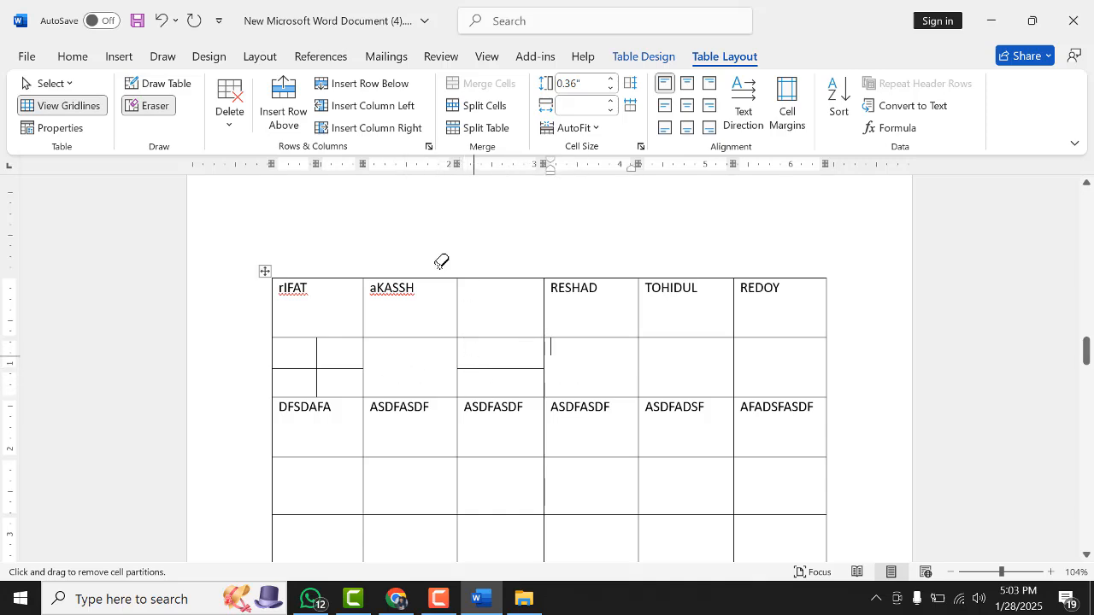
{"action": "left_click", "coordinate": [147, 106]}
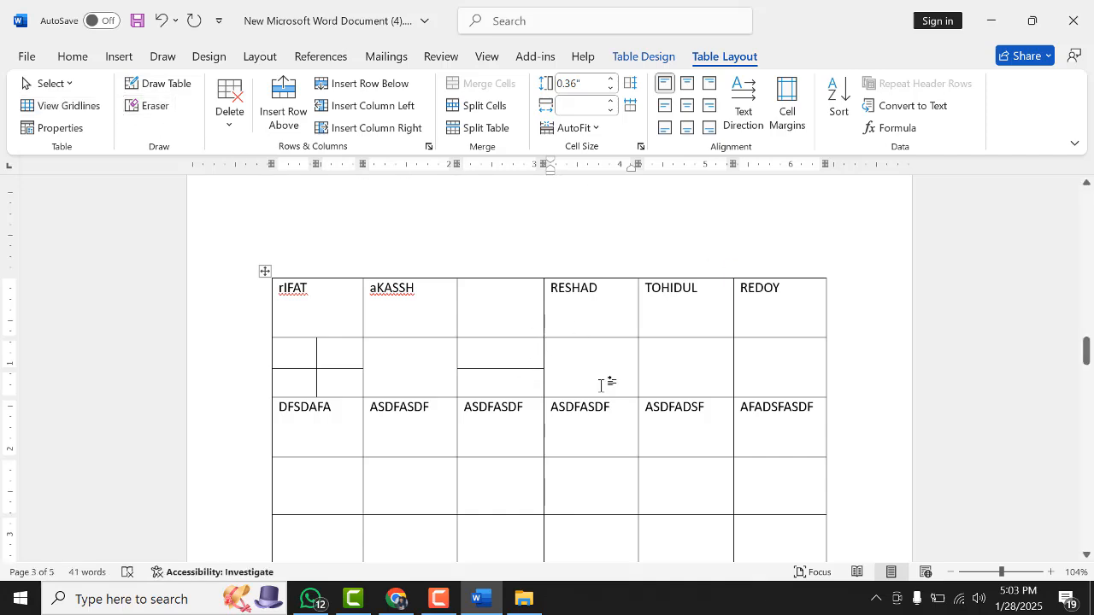
Select the entire table and delete it
{"action": "left_click", "coordinate": [264, 270]}
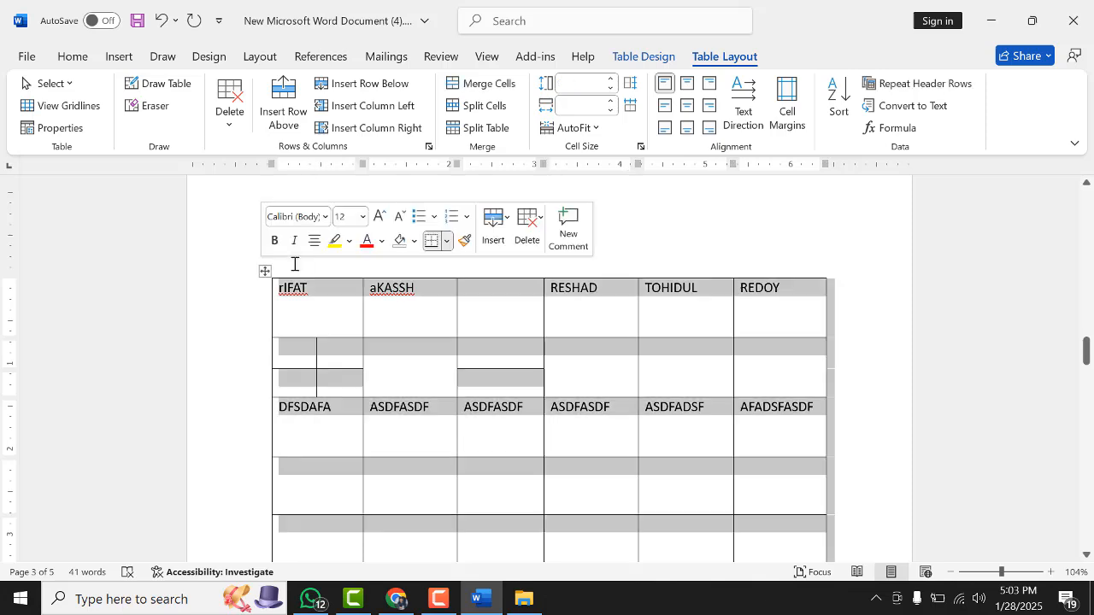
{"action": "key", "text": "BackSpace"}
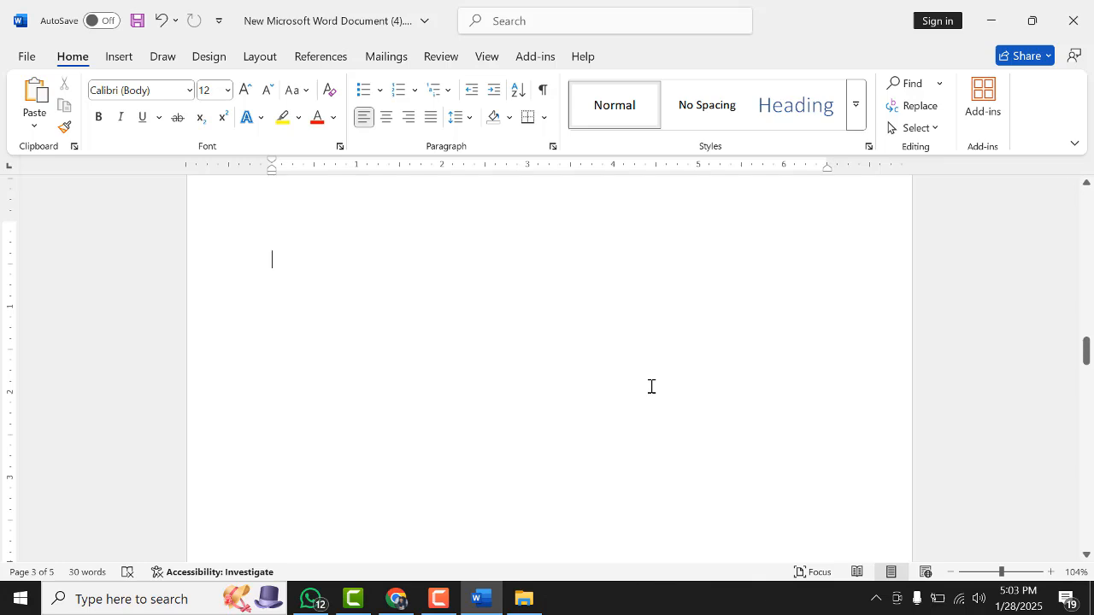
{"action": "left_click", "coordinate": [119, 57]}
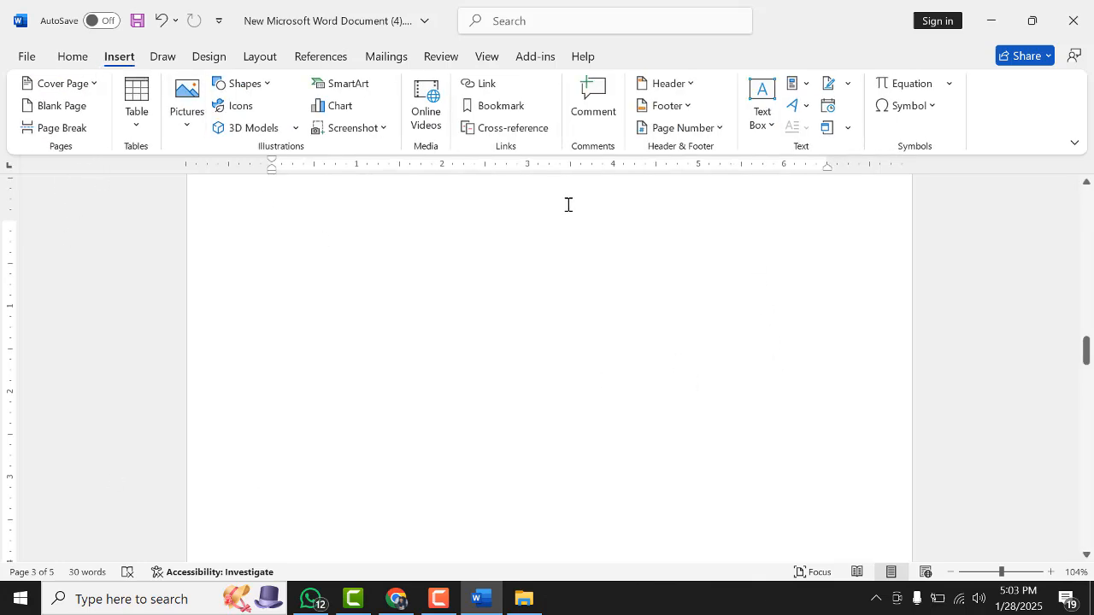
Insert a table with 10 columns and 3 rows
{"action": "left_click", "coordinate": [135, 127]}
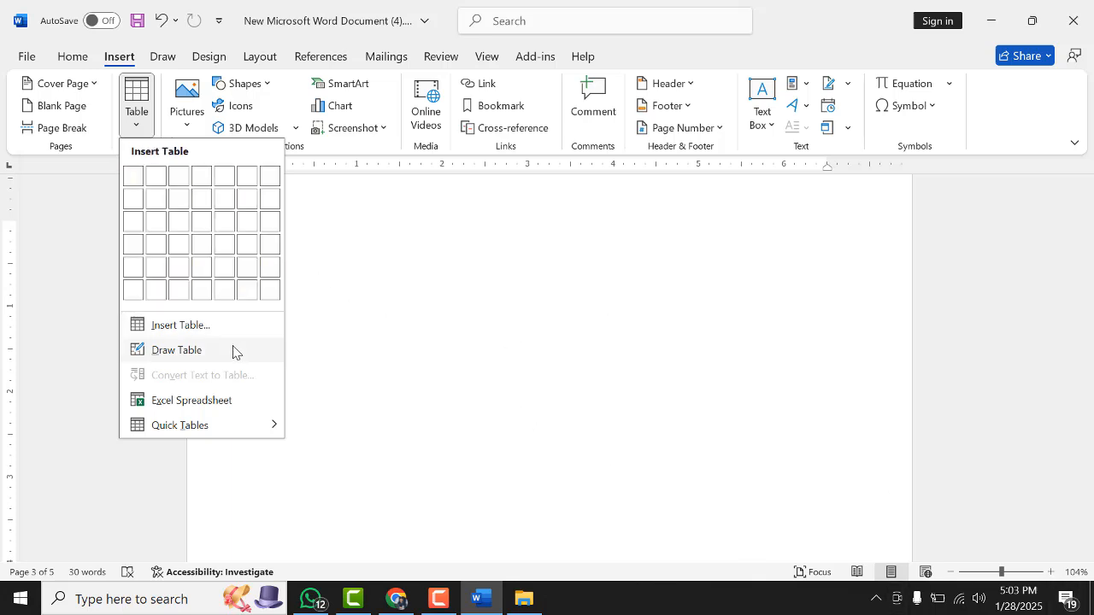
{"action": "left_click", "coordinate": [183, 326]}
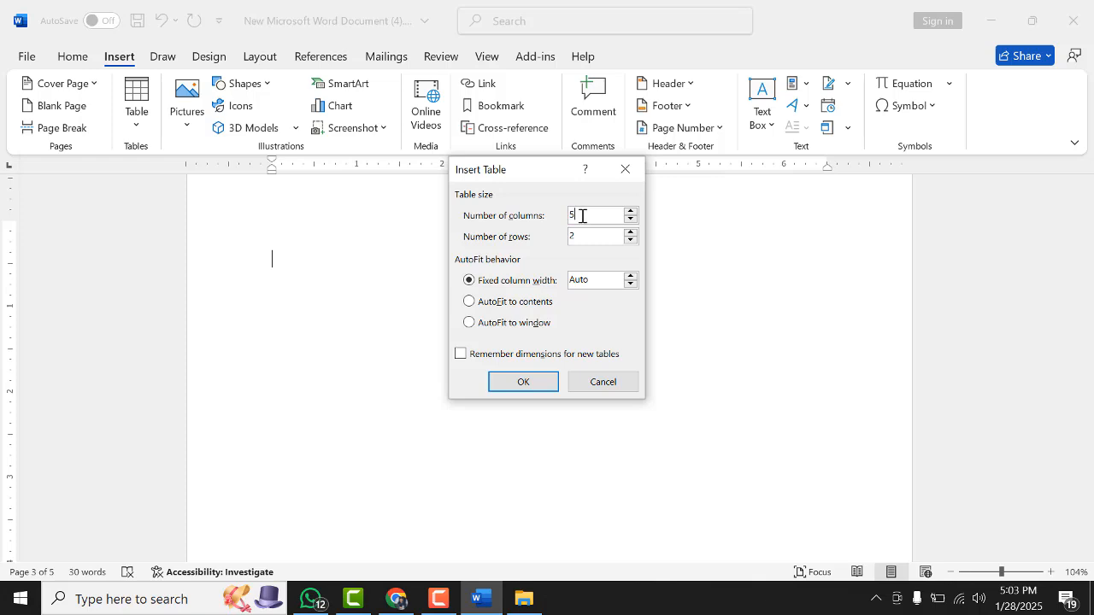
{"action": "left_click_drag", "start_coordinate": [581, 216], "coordinate": [563, 214]}
{"action": "type", "text": "10"}
{"action": "left_click_drag", "start_coordinate": [576, 235], "coordinate": [556, 234]}
{"action": "type", "text": "3"}
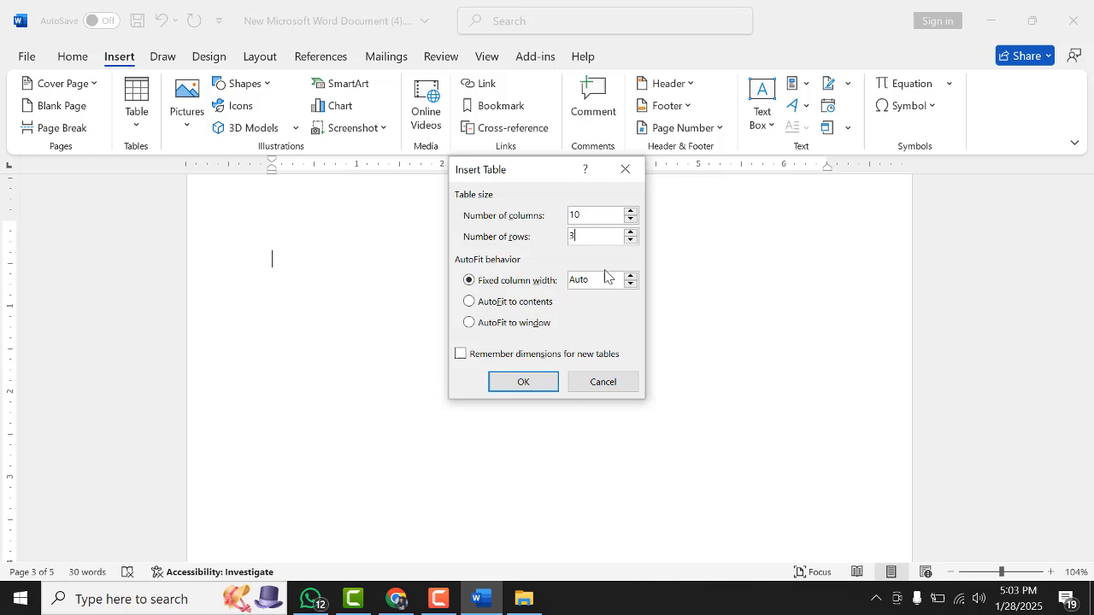
{"action": "left_click", "coordinate": [517, 381]}
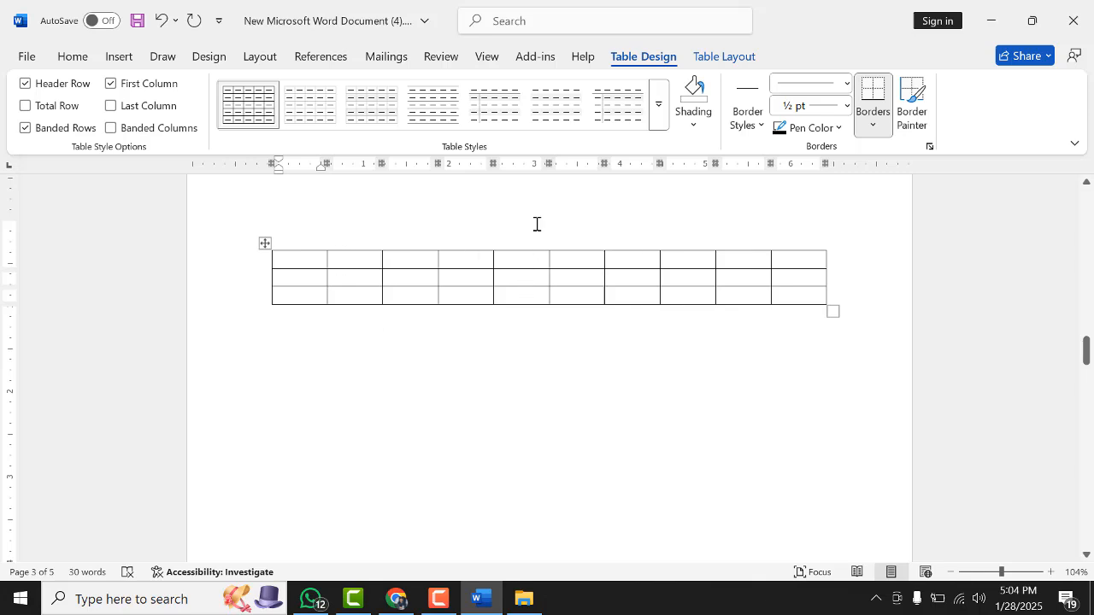
Select the entire 10-column table and delete it
{"action": "left_click", "coordinate": [290, 267]}
{"action": "left_click", "coordinate": [120, 57]}
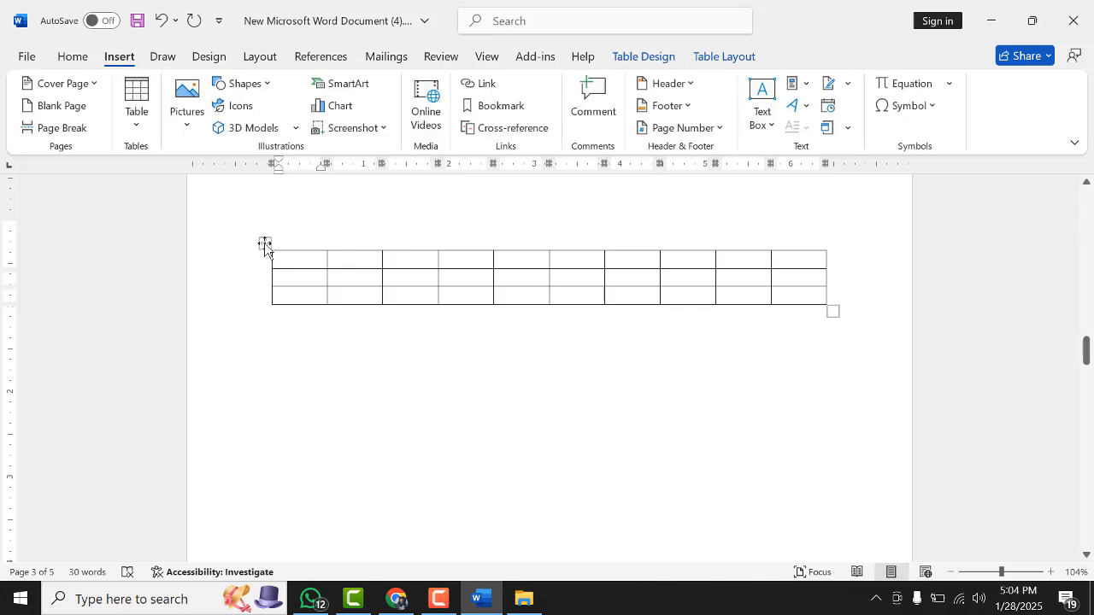
{"action": "left_click", "coordinate": [264, 244]}
{"action": "key", "text": "BackSpace"}
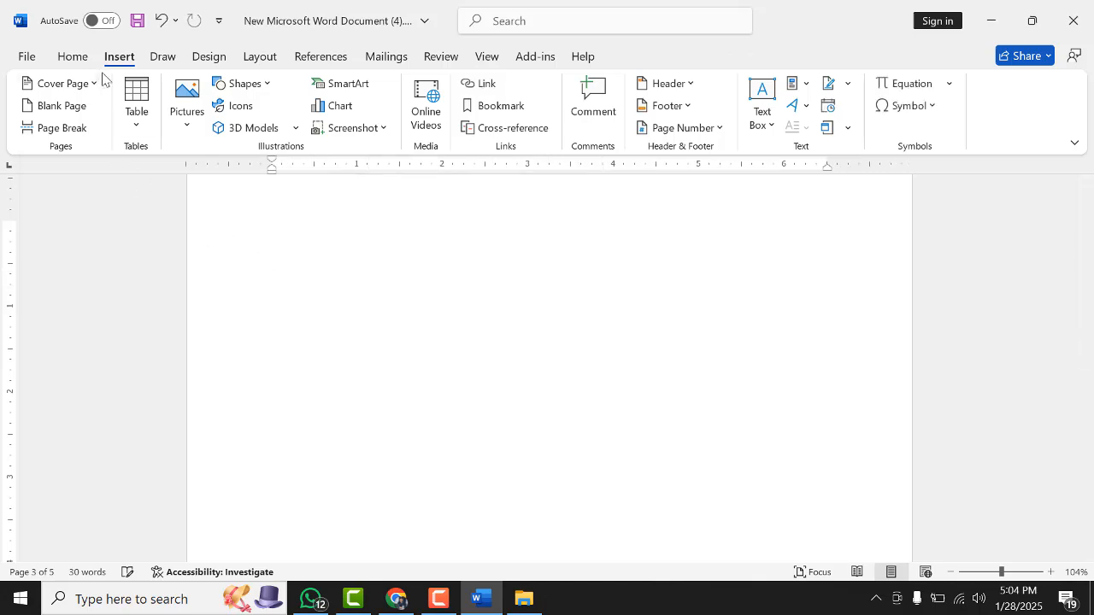
Insert a table with 7 columns and 3 rows, then enlarge it by dragging its resize handle
{"action": "left_click", "coordinate": [128, 102]}
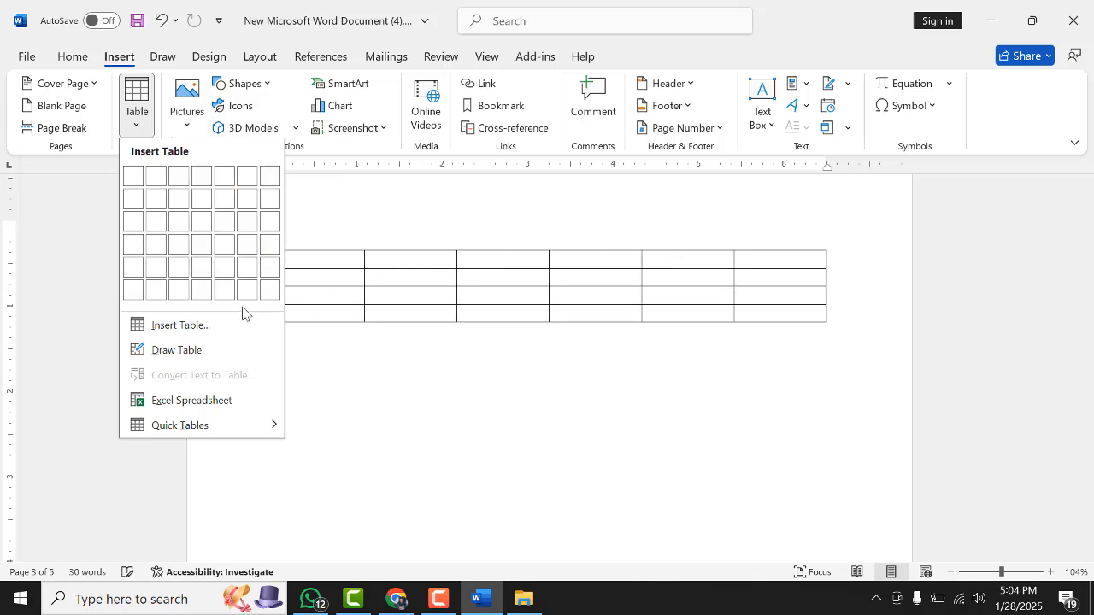
{"action": "left_click", "coordinate": [181, 326]}
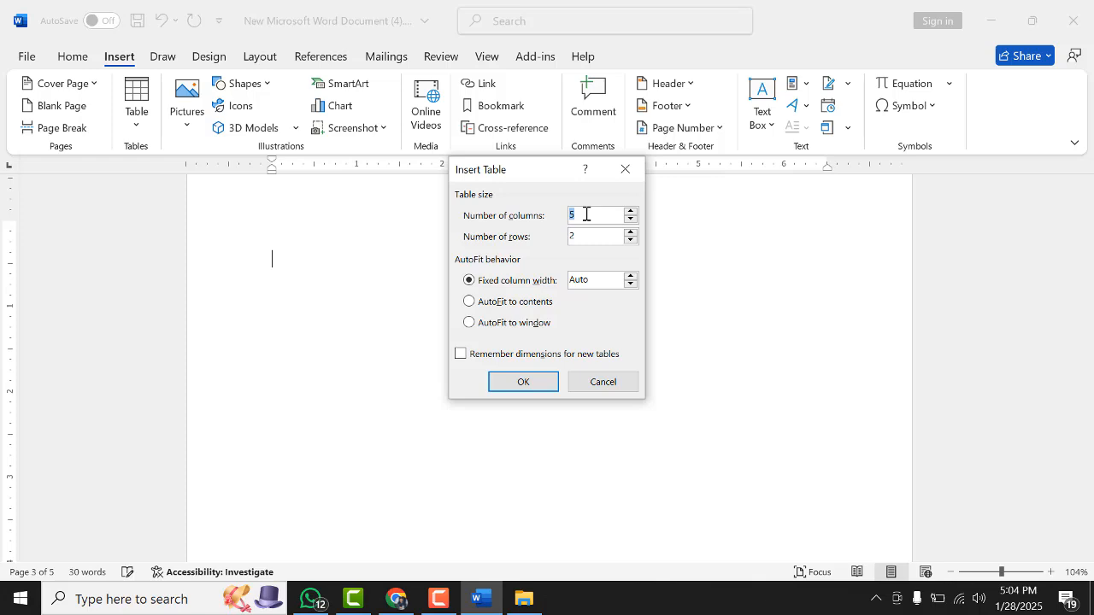
{"action": "type", "text": "7"}
{"action": "double_click", "coordinate": [576, 237]}
{"action": "type", "text": "3"}
{"action": "left_click", "coordinate": [537, 383]}
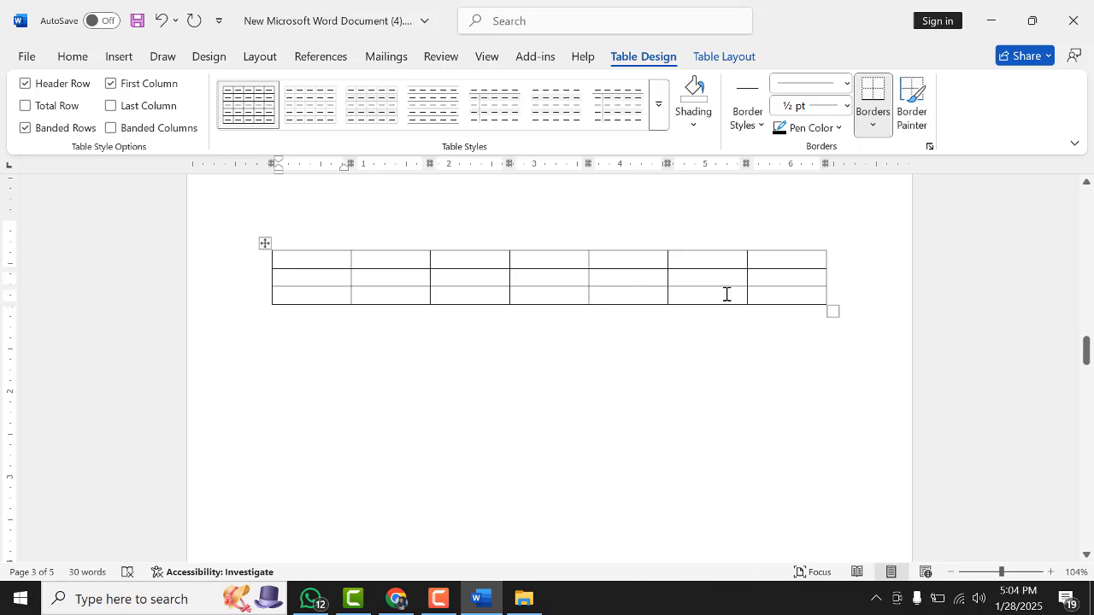
{"action": "left_click_drag", "start_coordinate": [827, 308], "coordinate": [867, 466]}
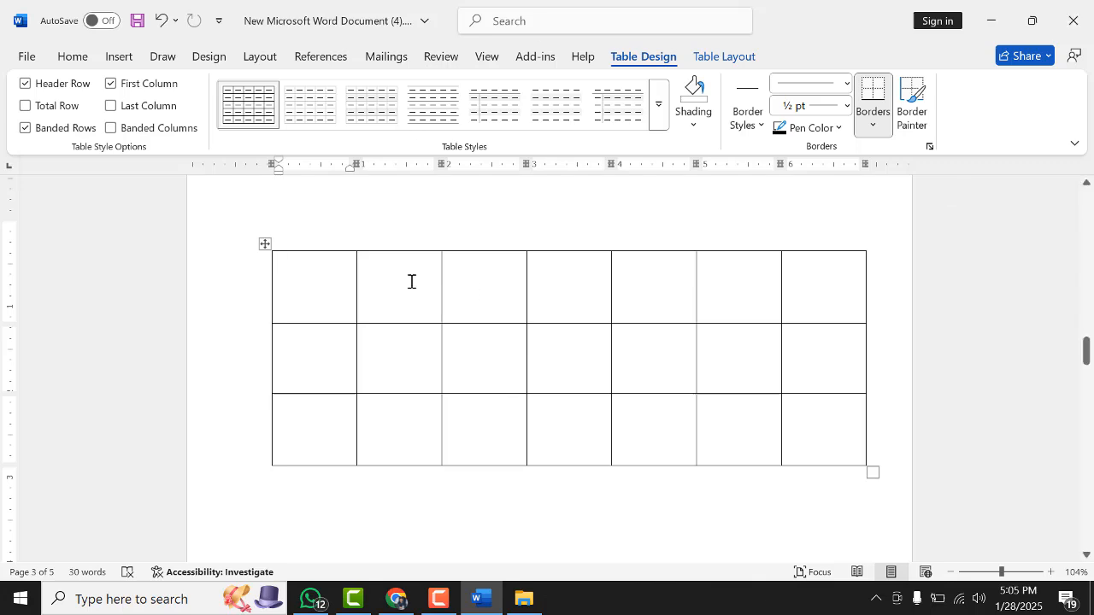
With Draw Table, draw a horizontal line across the first row and a vertical line through the fourth column
{"action": "left_click", "coordinate": [717, 58]}
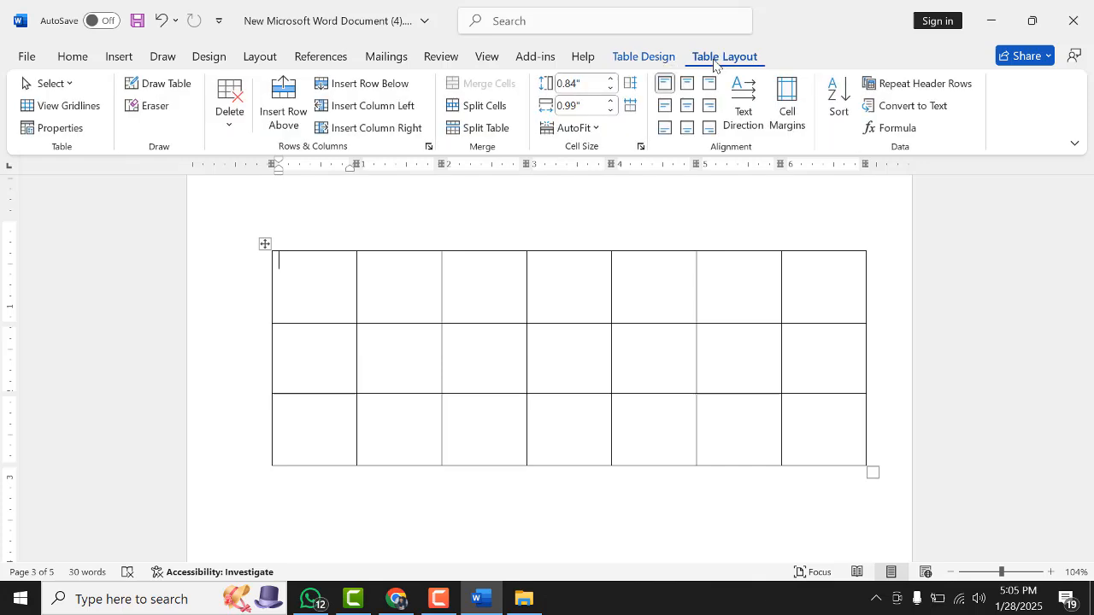
{"action": "left_click", "coordinate": [182, 82]}
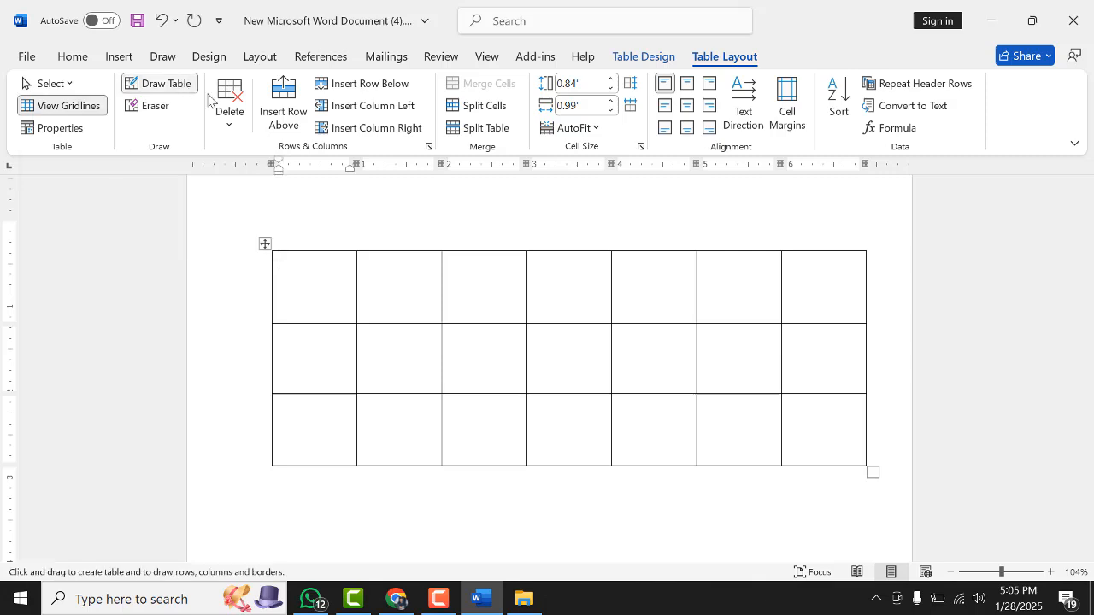
{"action": "left_click_drag", "start_coordinate": [275, 290], "coordinate": [834, 286]}
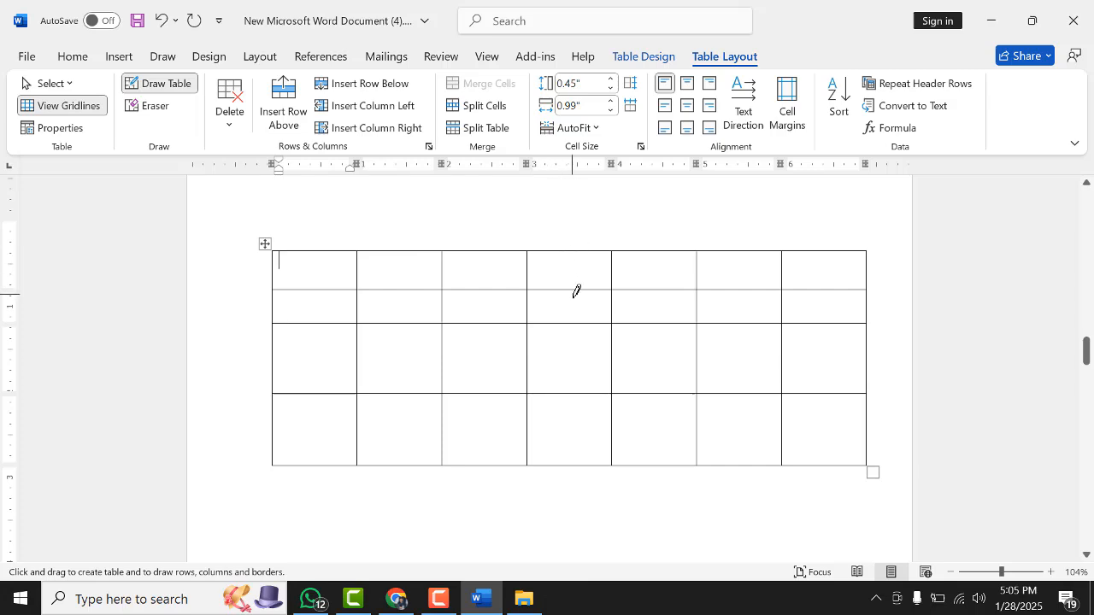
{"action": "left_click_drag", "start_coordinate": [574, 293], "coordinate": [576, 359]}
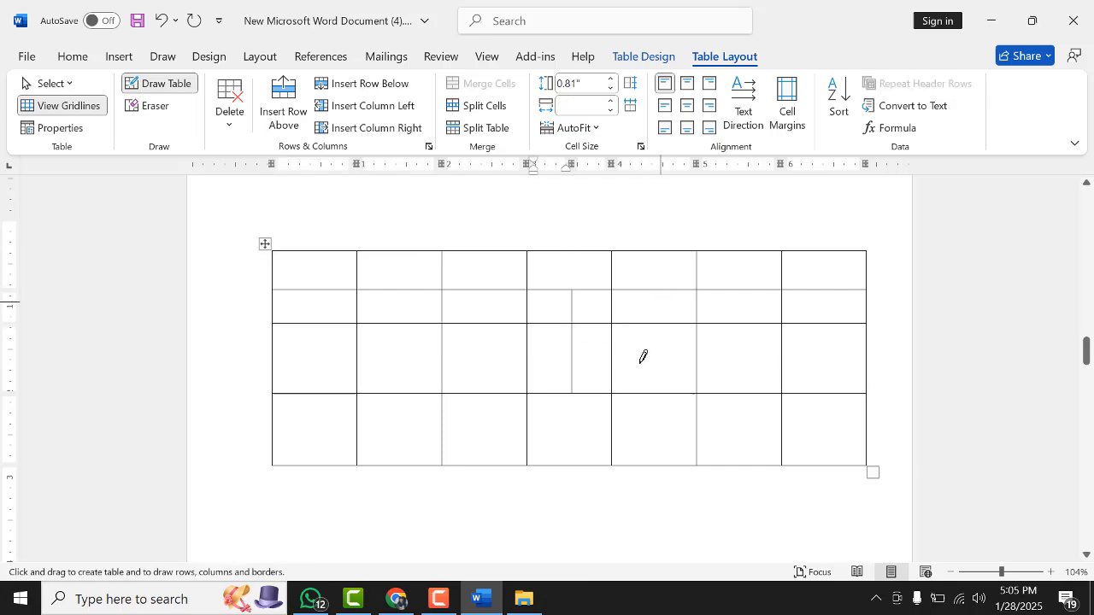
Erase the newly drawn vertical line in the second row's fourth cell with the Eraser
{"action": "left_click", "coordinate": [147, 107]}
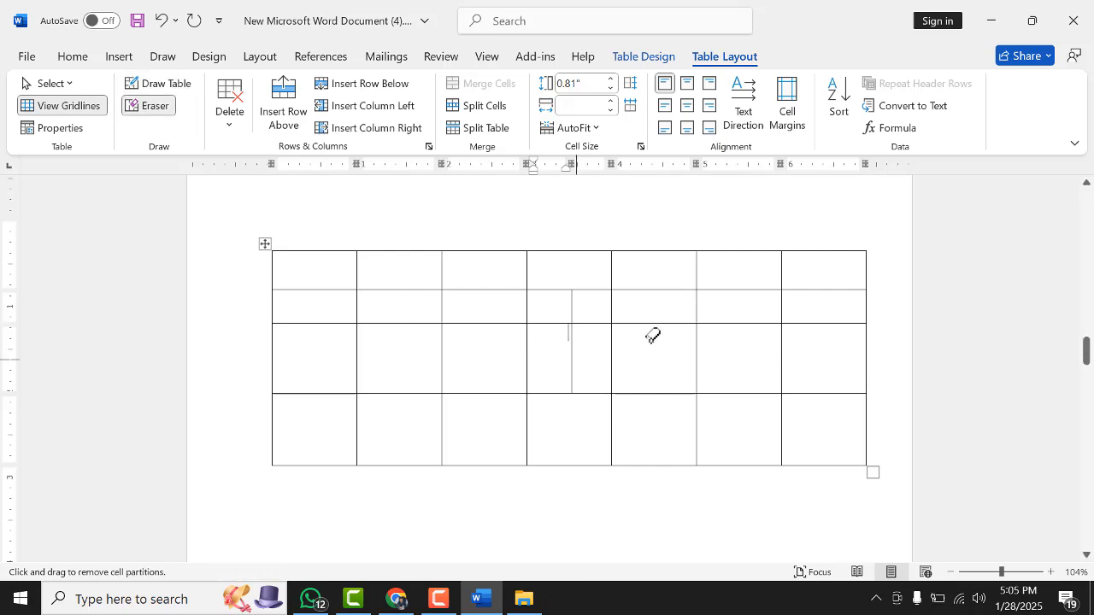
{"action": "left_click", "coordinate": [573, 357]}
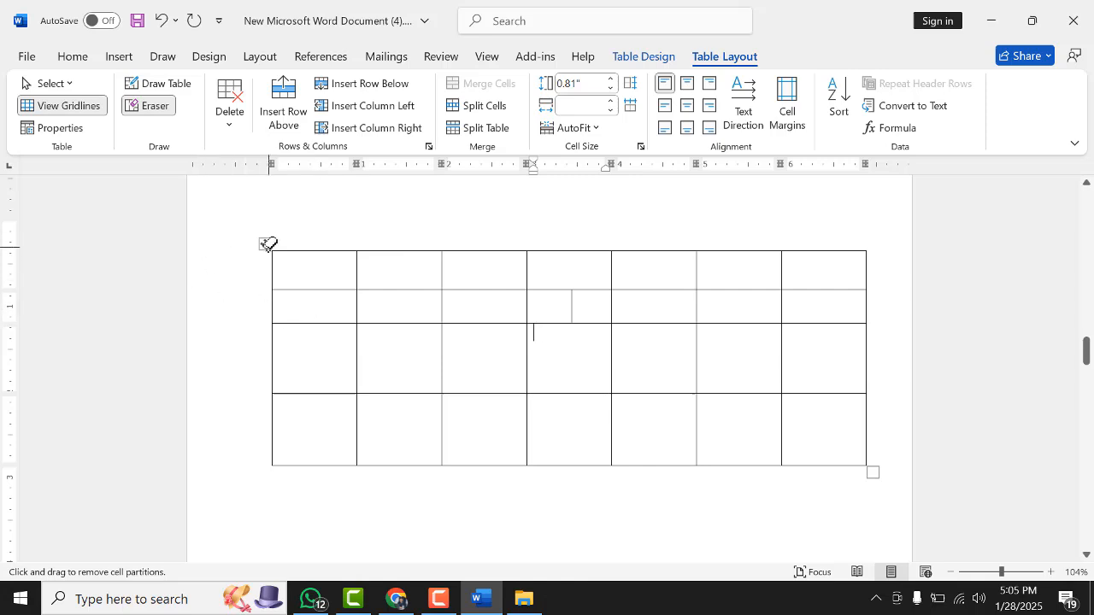
{"action": "left_click", "coordinate": [147, 115]}
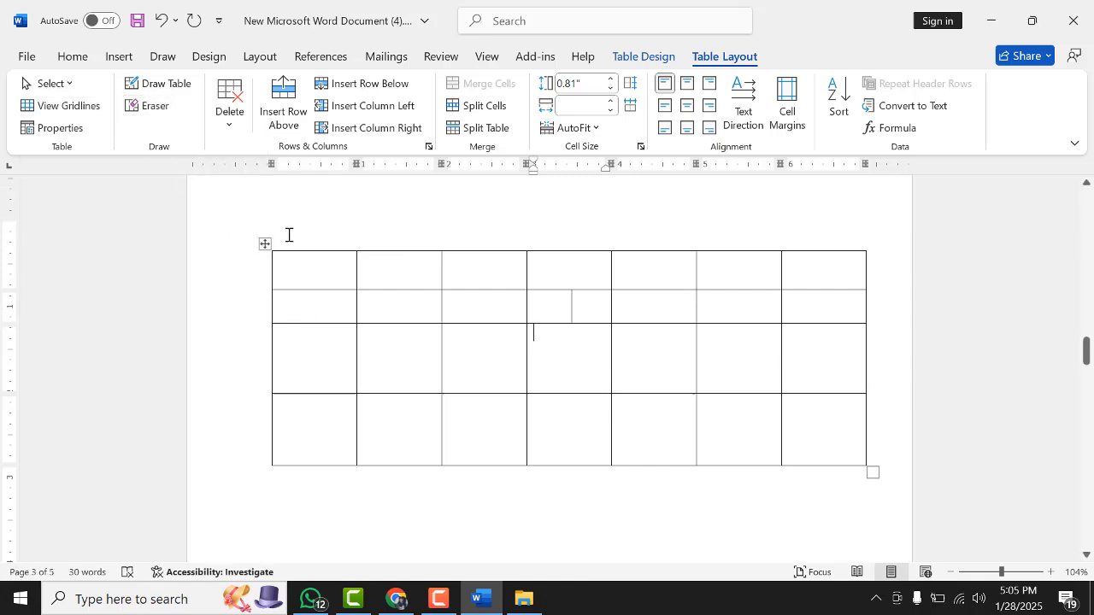
Select the entire table and delete it
{"action": "left_click", "coordinate": [264, 245]}
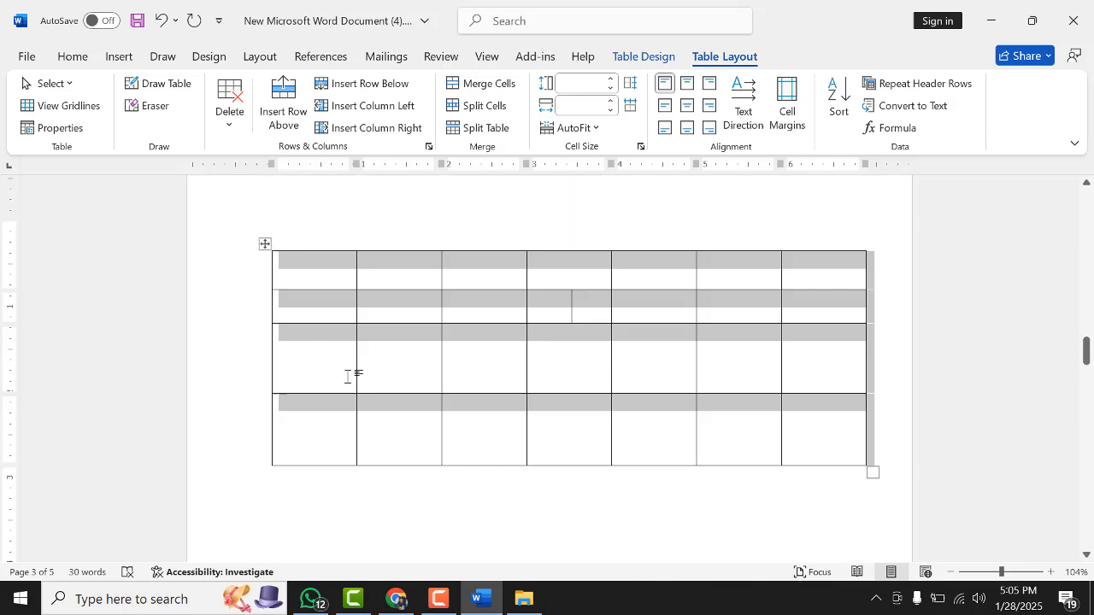
{"action": "key", "text": "BackSpace"}
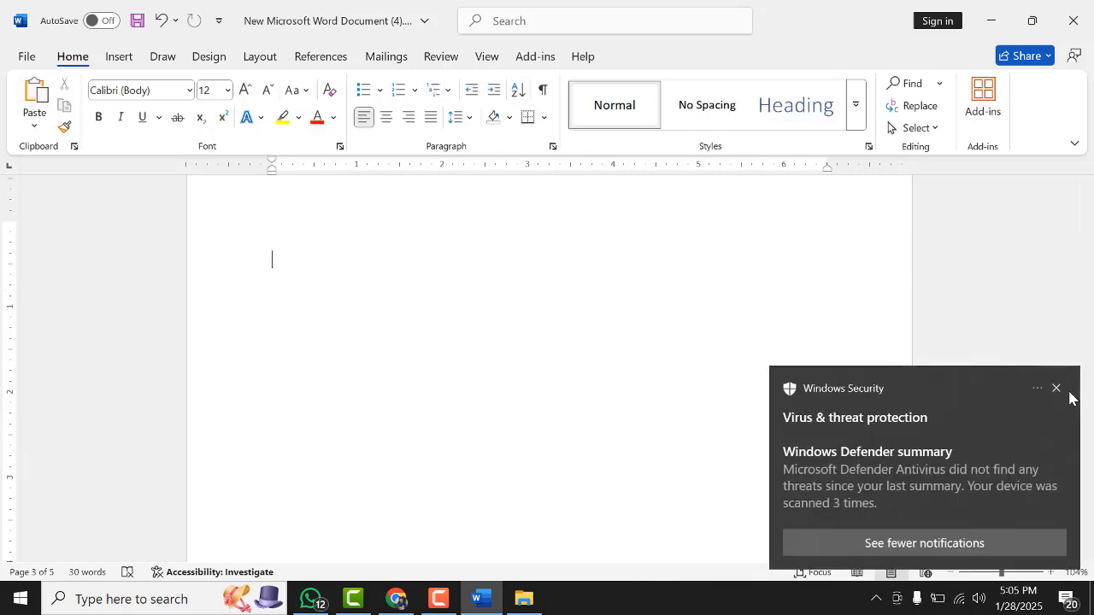
{"action": "left_click", "coordinate": [1058, 389]}
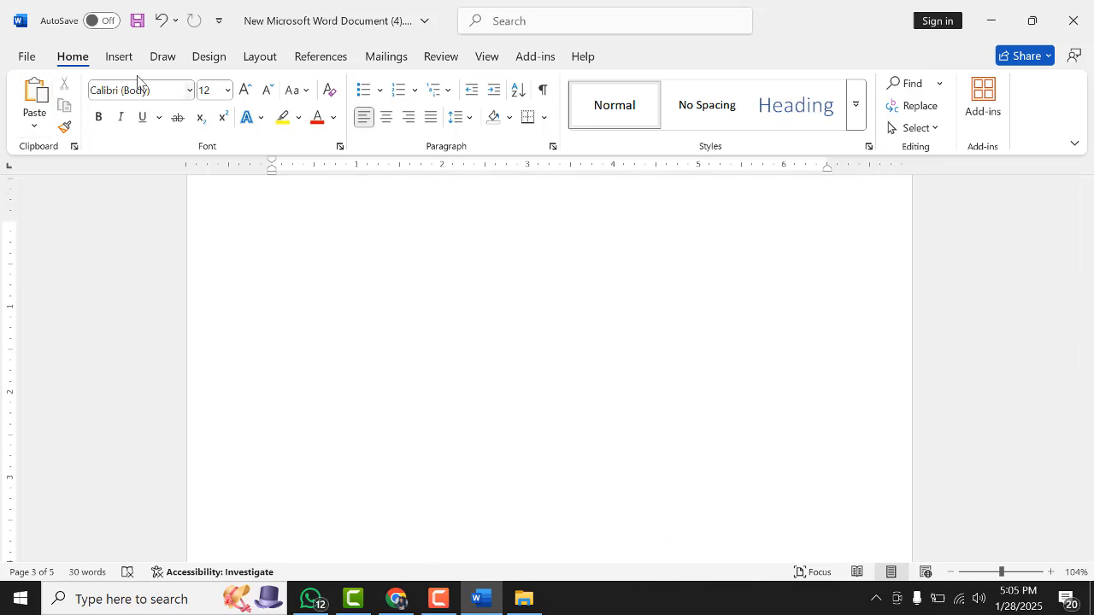
Draw a one-row table about 6.25" wide with Draw Table and divide it into four cells with three vertical lines
{"action": "left_click", "coordinate": [118, 58]}
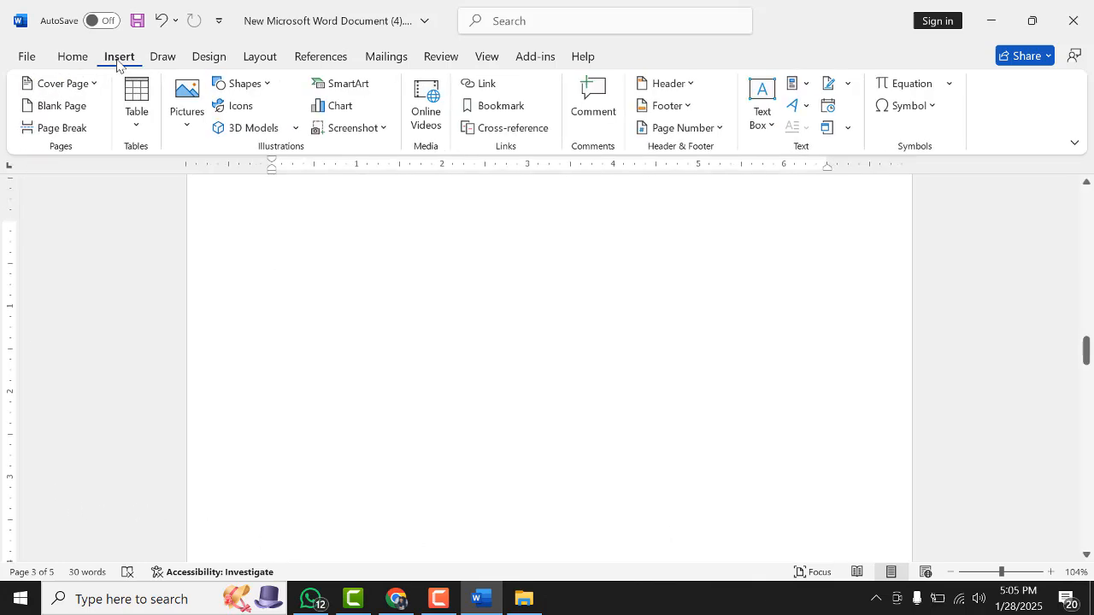
{"action": "left_click", "coordinate": [138, 124]}
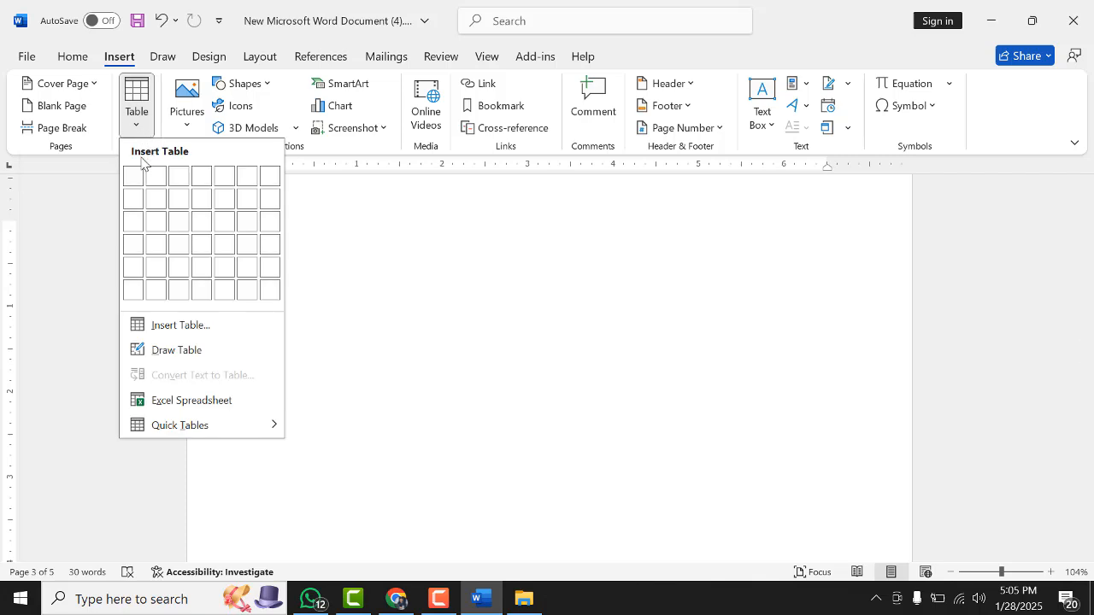
{"action": "left_click", "coordinate": [170, 350]}
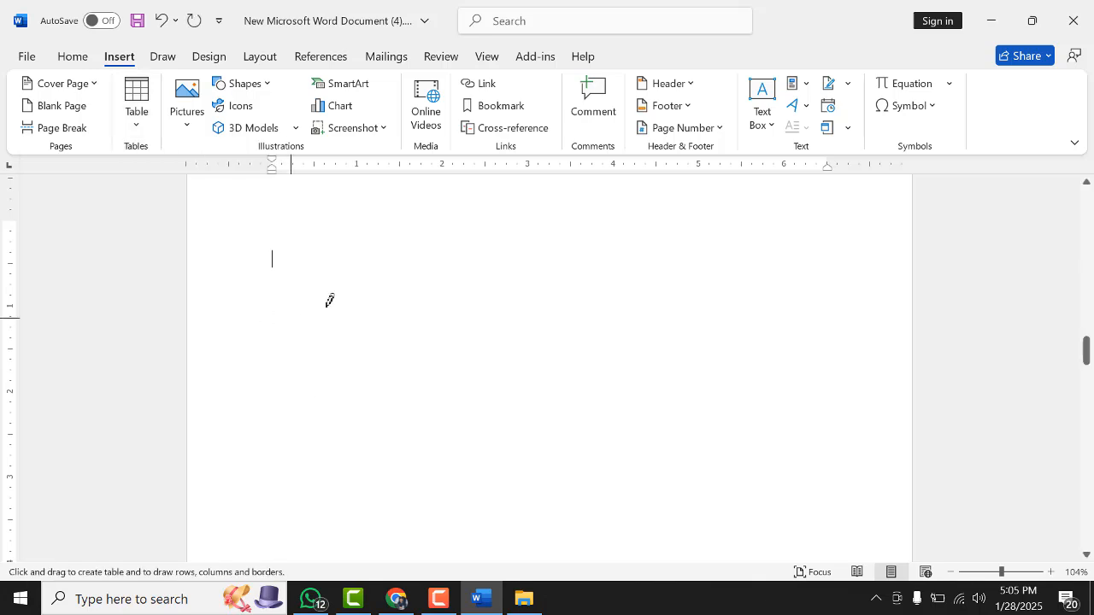
{"action": "mouse_move", "coordinate": [305, 283]}
{"action": "left_mouse_down"}
{"action": "mouse_move", "coordinate": [712, 262]}
{"action": "mouse_move", "coordinate": [843, 275]}
{"action": "mouse_move", "coordinate": [839, 252]}
{"action": "left_mouse_up"}
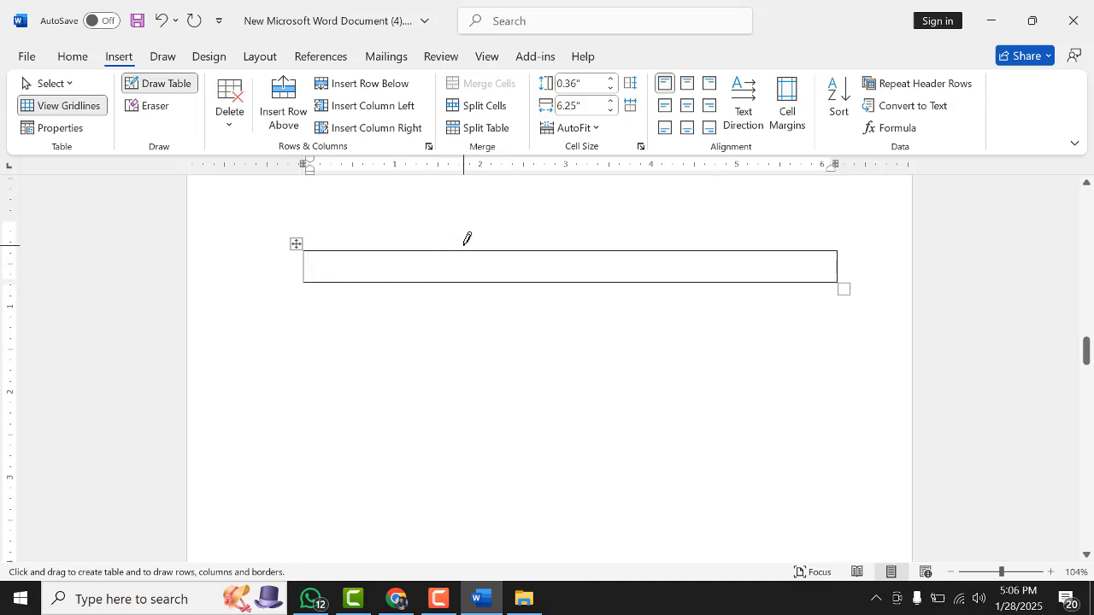
{"action": "left_click_drag", "start_coordinate": [466, 249], "coordinate": [479, 280]}
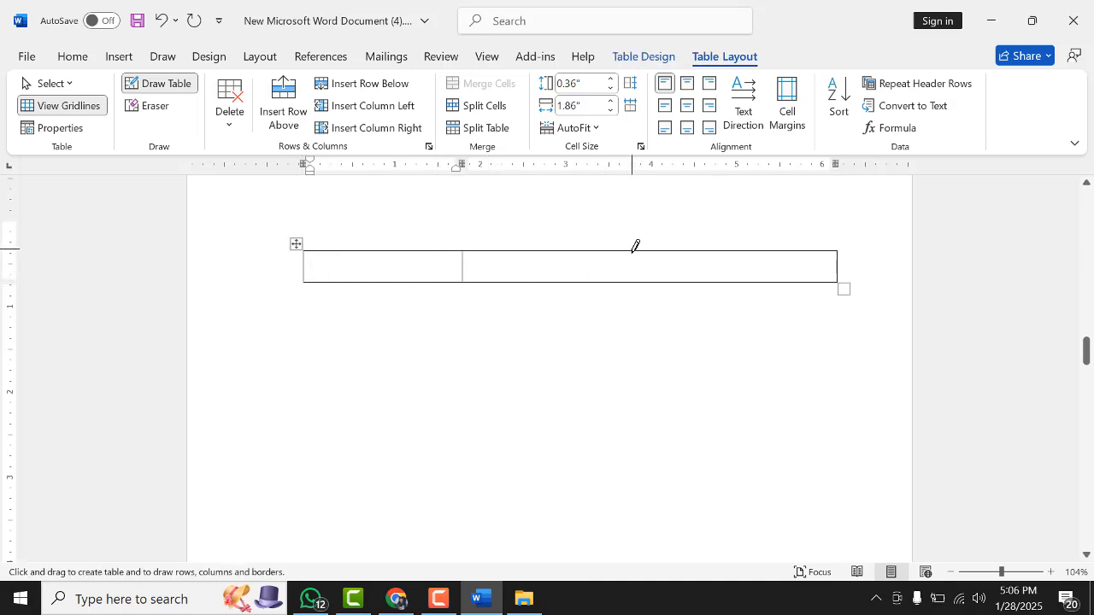
{"action": "left_click_drag", "start_coordinate": [635, 247], "coordinate": [647, 278]}
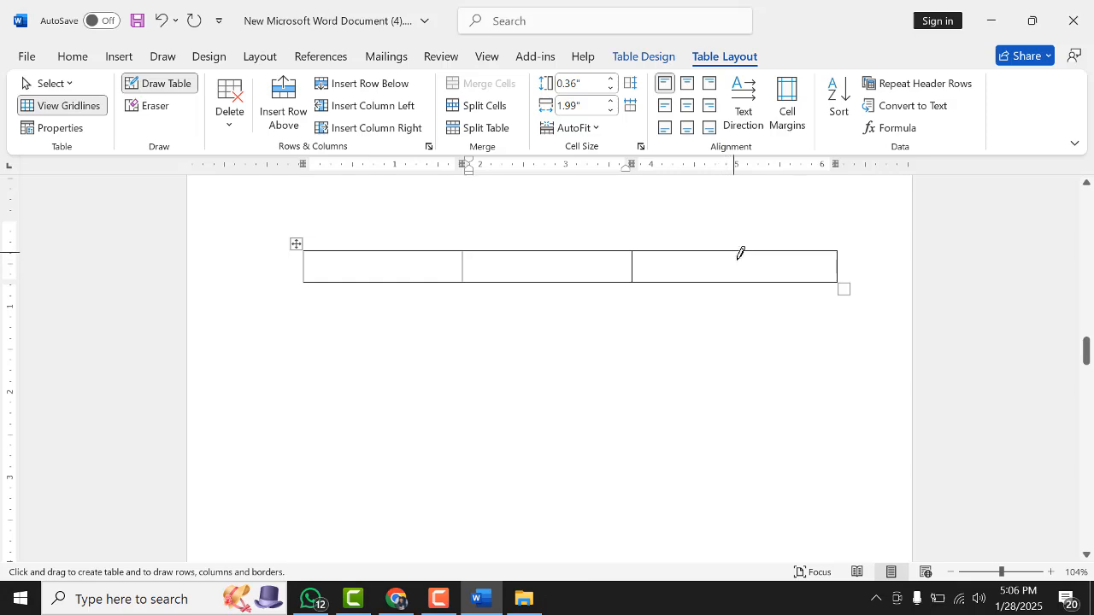
{"action": "left_click_drag", "start_coordinate": [740, 251], "coordinate": [745, 281]}
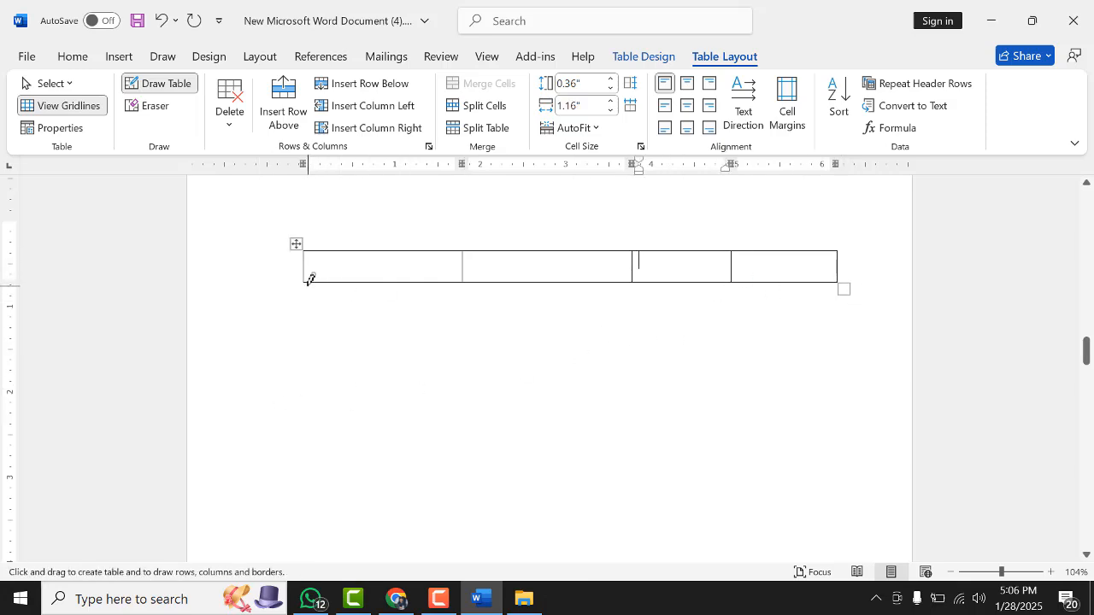
{"action": "left_click", "coordinate": [170, 86]}
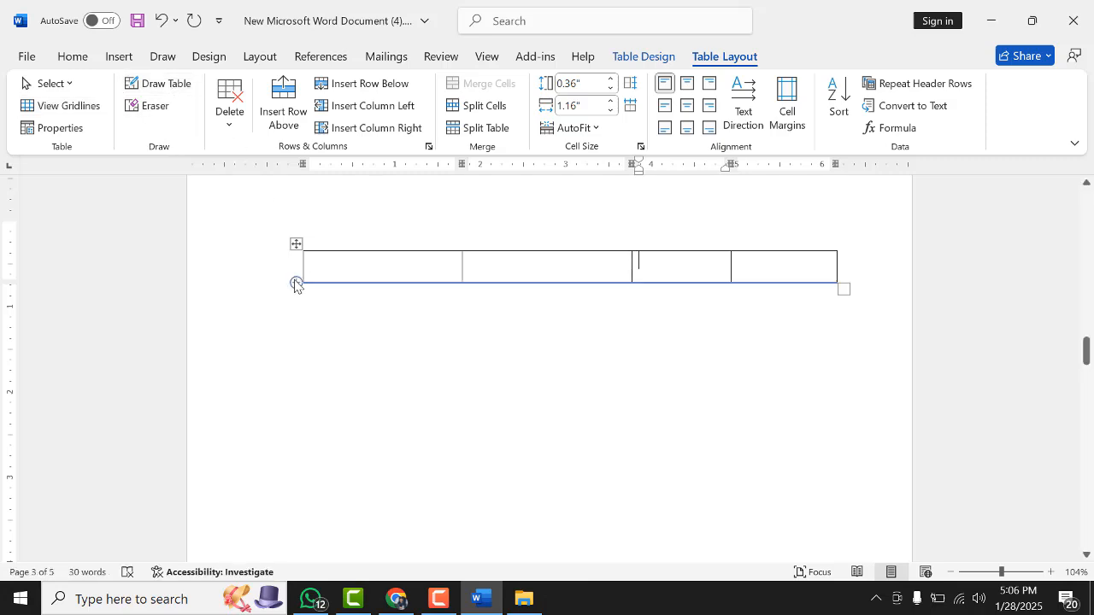
Add two more rows below the drawn table's first row
{"action": "left_click", "coordinate": [295, 283]}
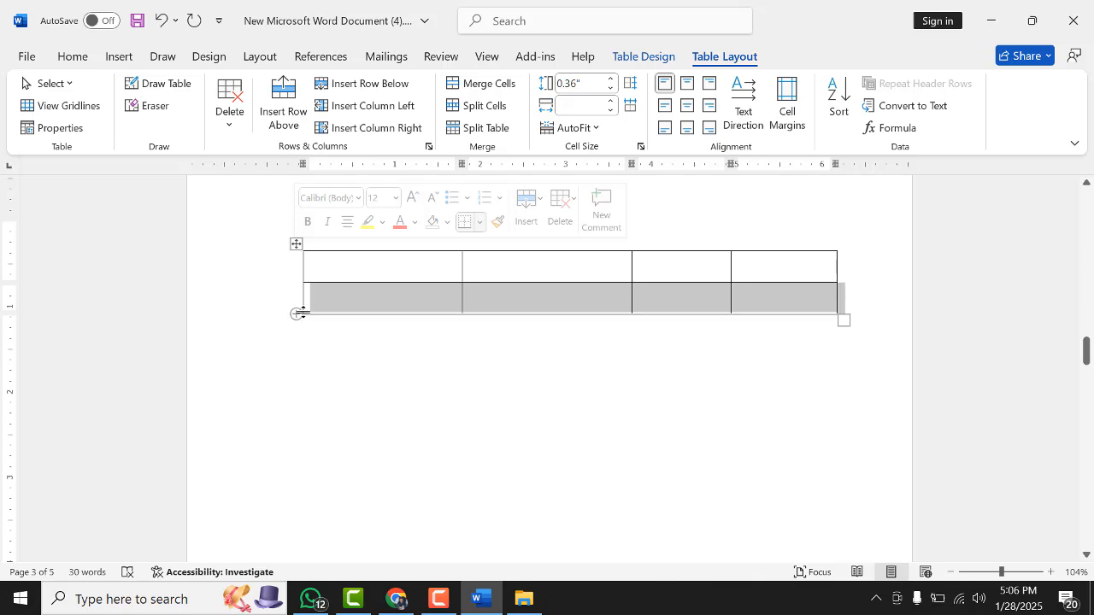
{"action": "left_click", "coordinate": [296, 313]}
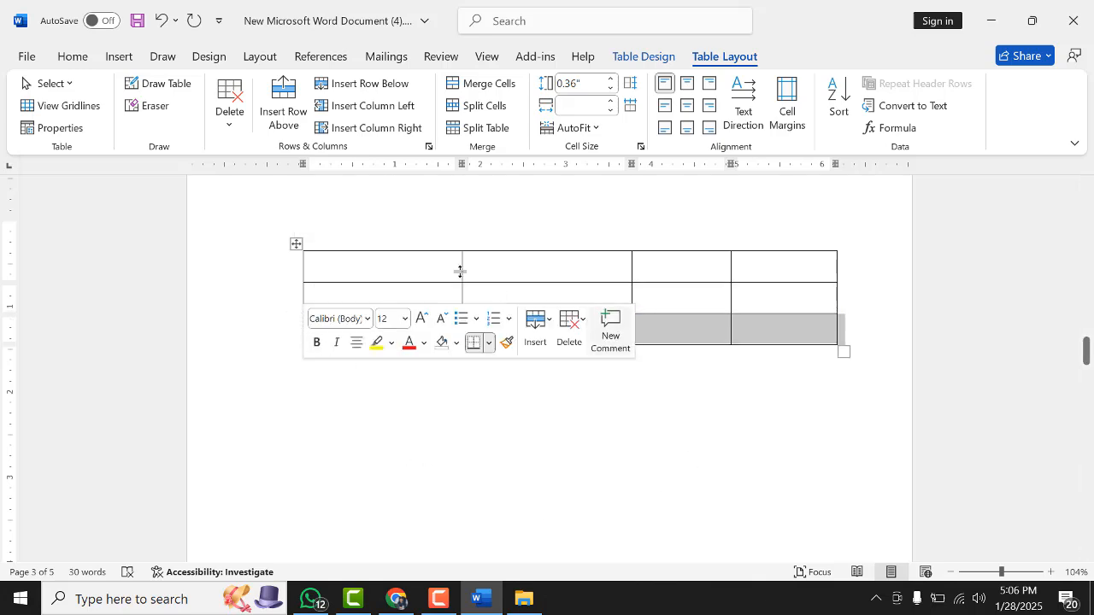
{"action": "left_click", "coordinate": [398, 464]}
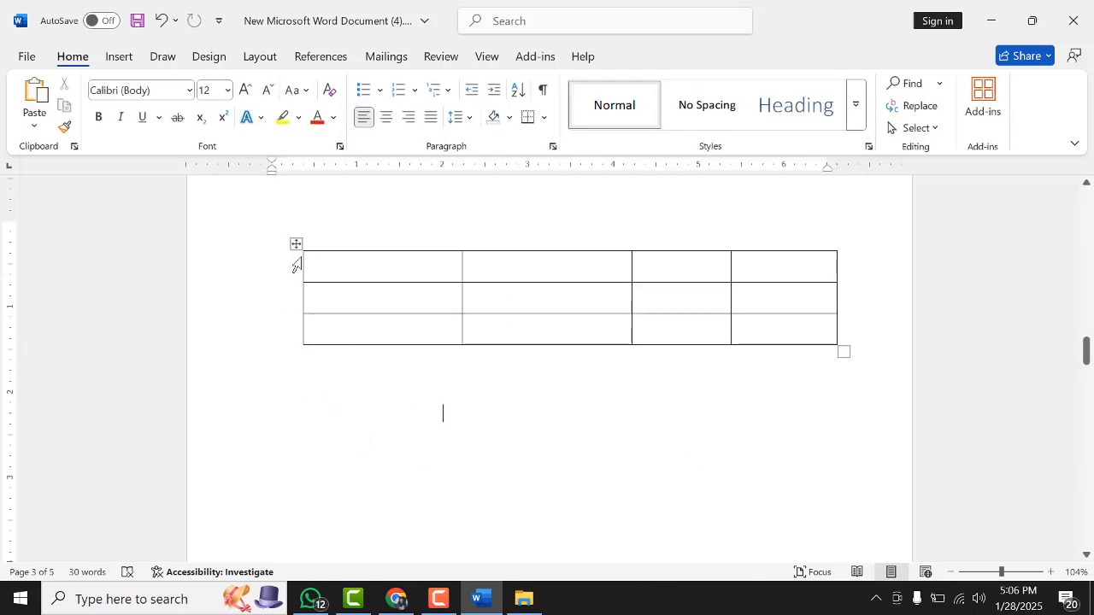
Select the whole drawn table and delete it
{"action": "left_click", "coordinate": [295, 246]}
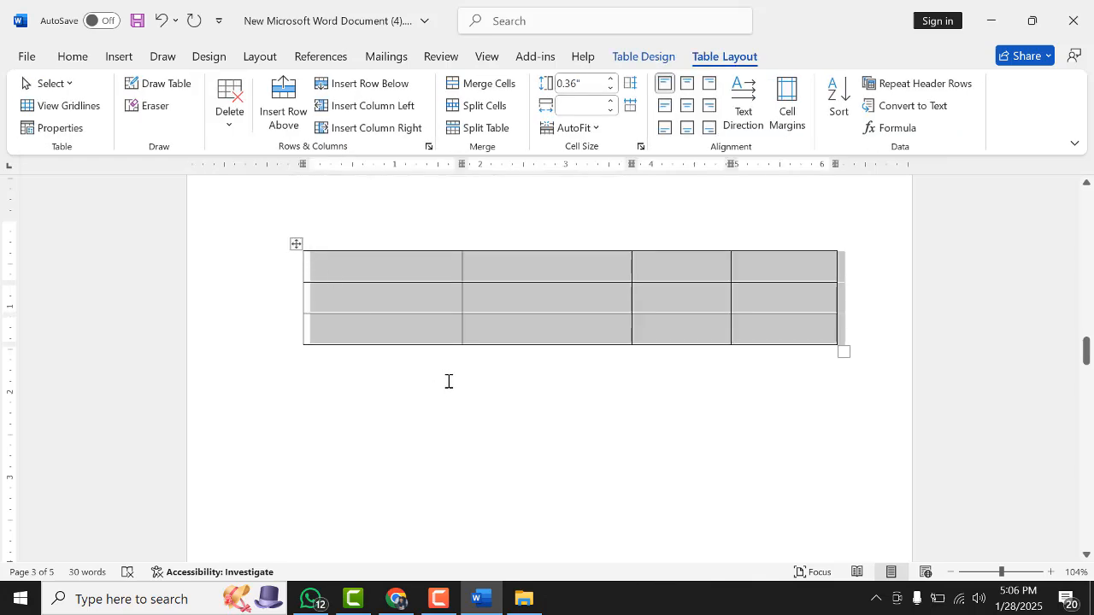
{"action": "key", "text": "Left"}
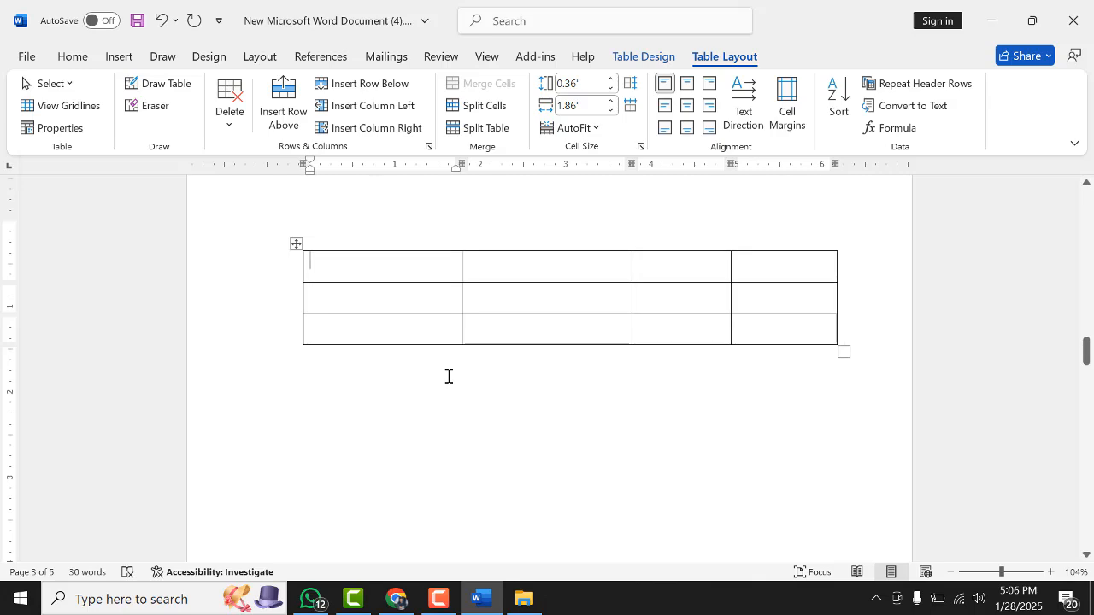
{"action": "left_click", "coordinate": [418, 368]}
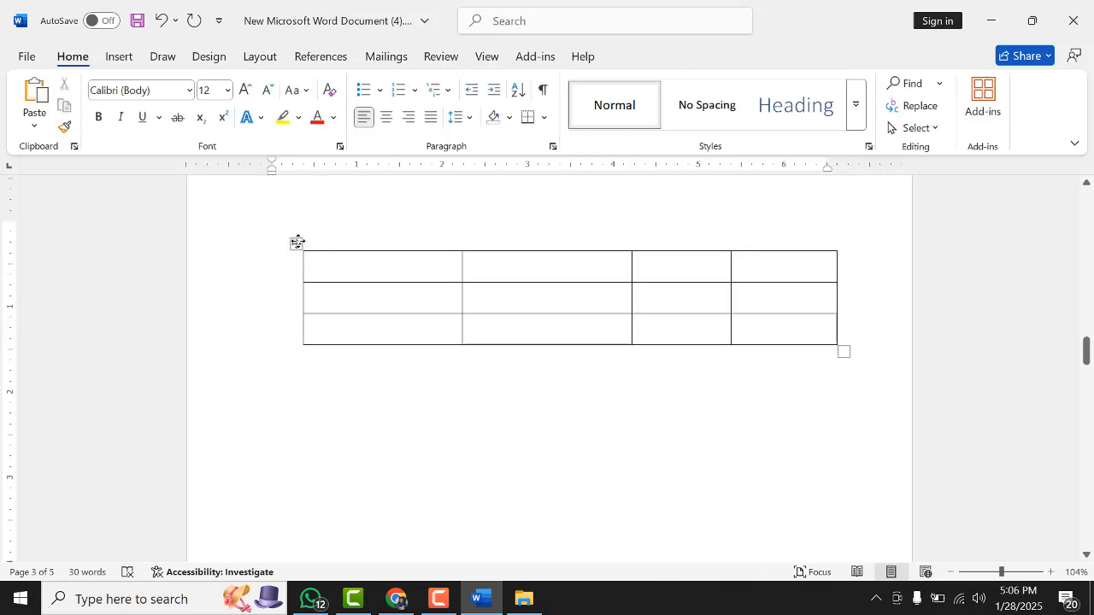
{"action": "left_click", "coordinate": [296, 243]}
{"action": "key", "text": "Delete"}
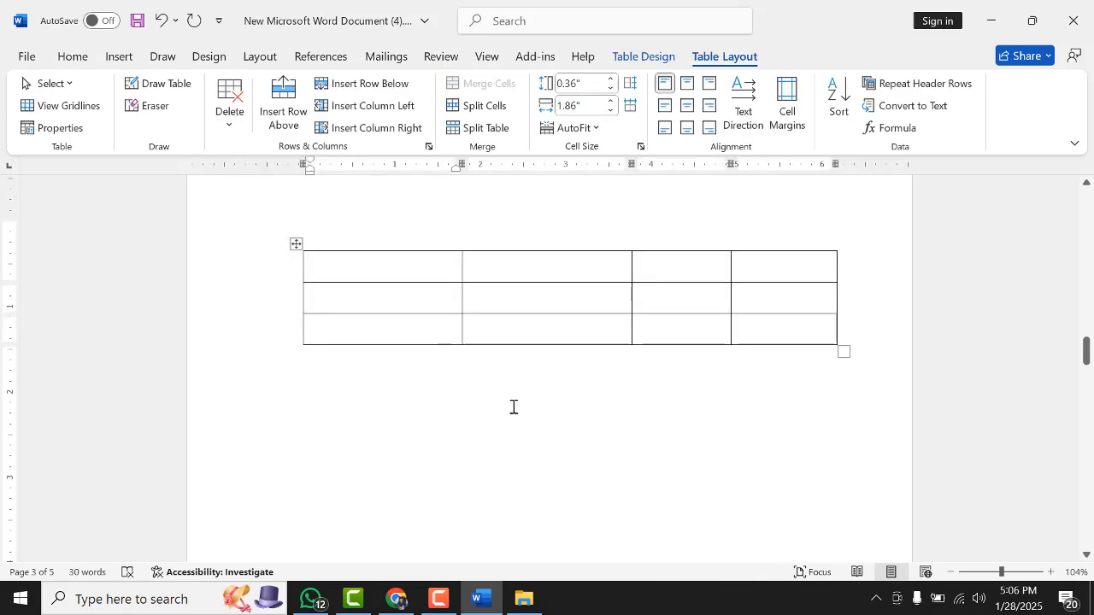
{"action": "left_click", "coordinate": [296, 245]}
{"action": "key", "text": "BackSpace"}
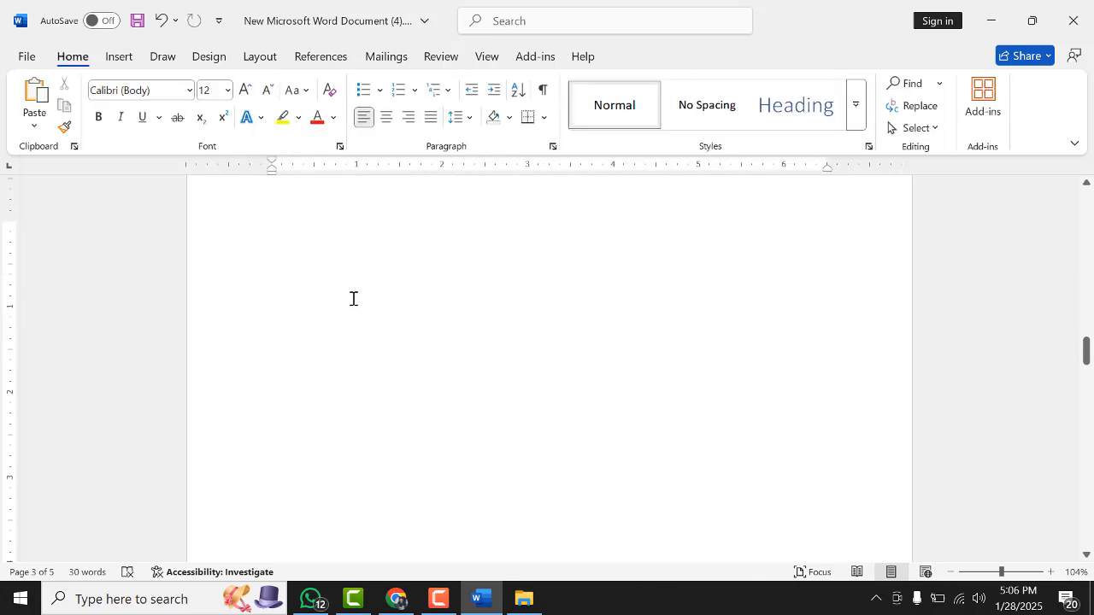
{"action": "left_click", "coordinate": [122, 62]}
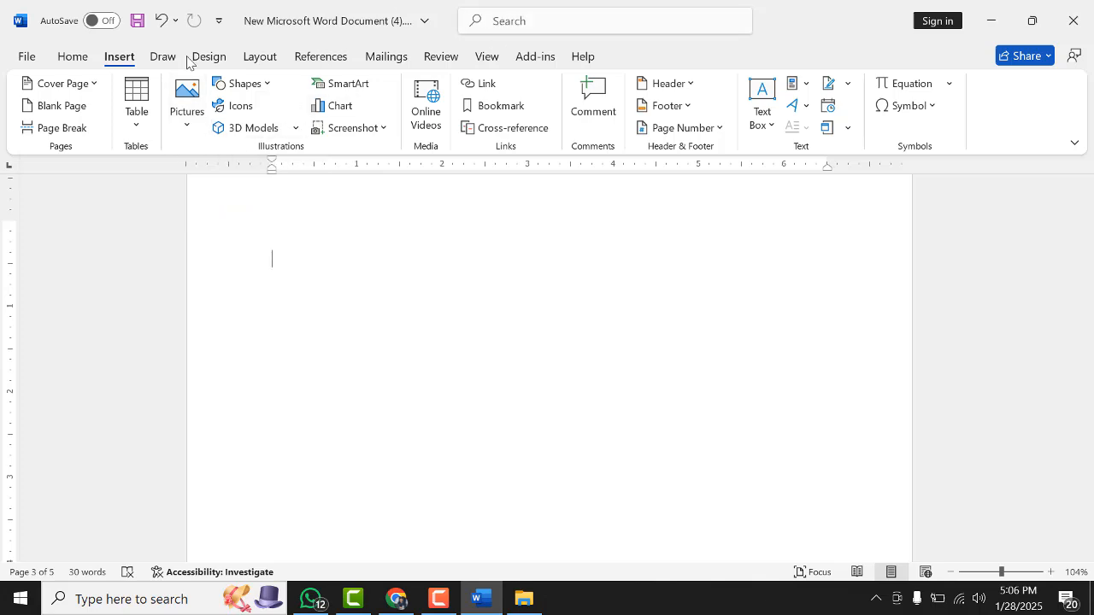
{"action": "left_click", "coordinate": [96, 83]}
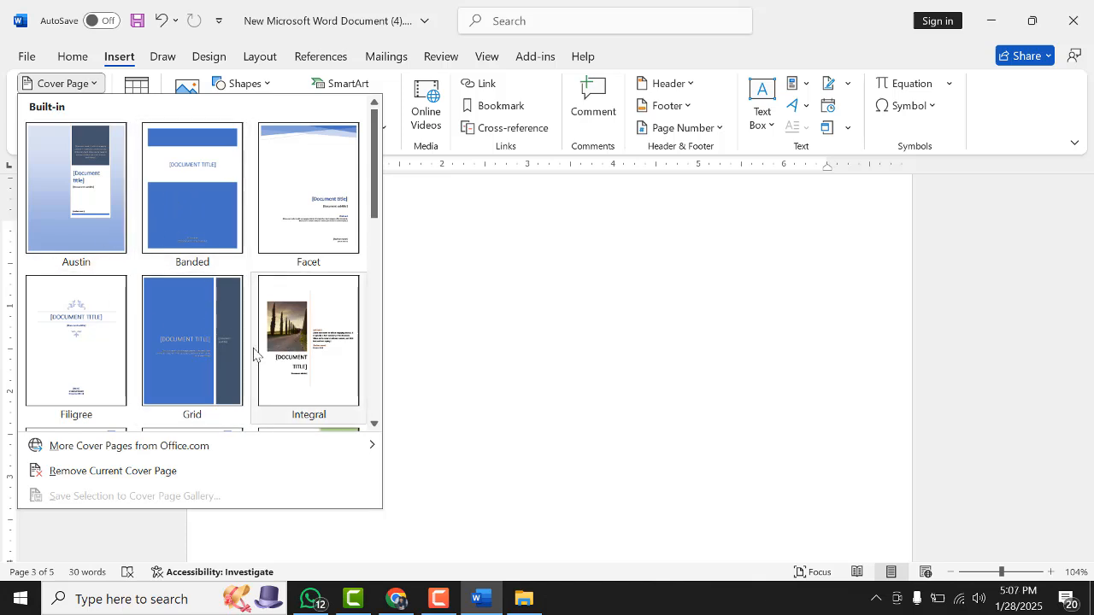
{"action": "left_click", "coordinate": [119, 60]}
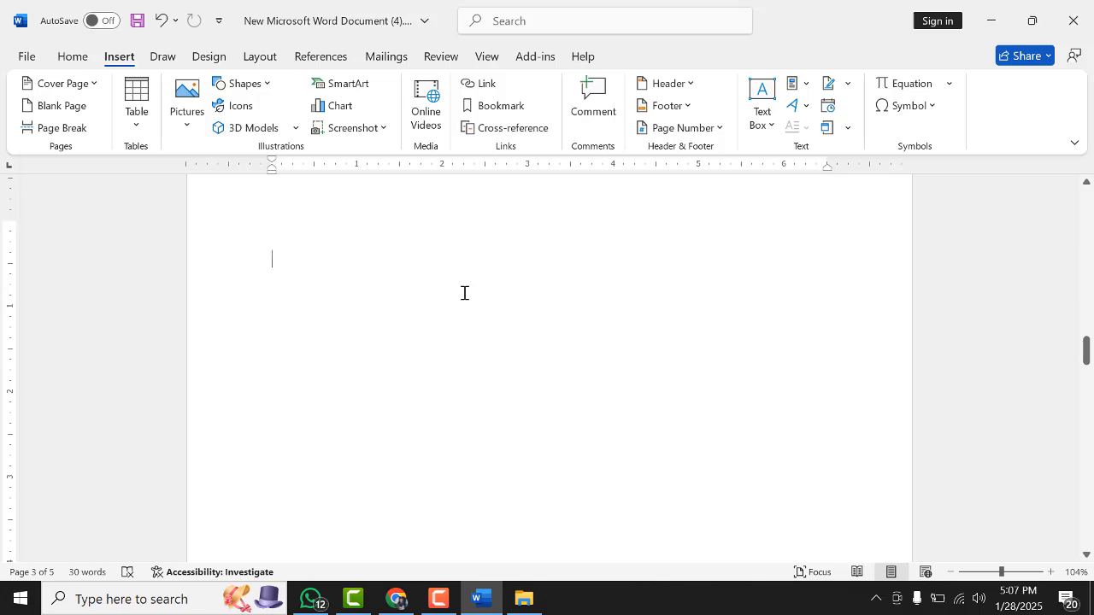
{"action": "left_click", "coordinate": [440, 598]}
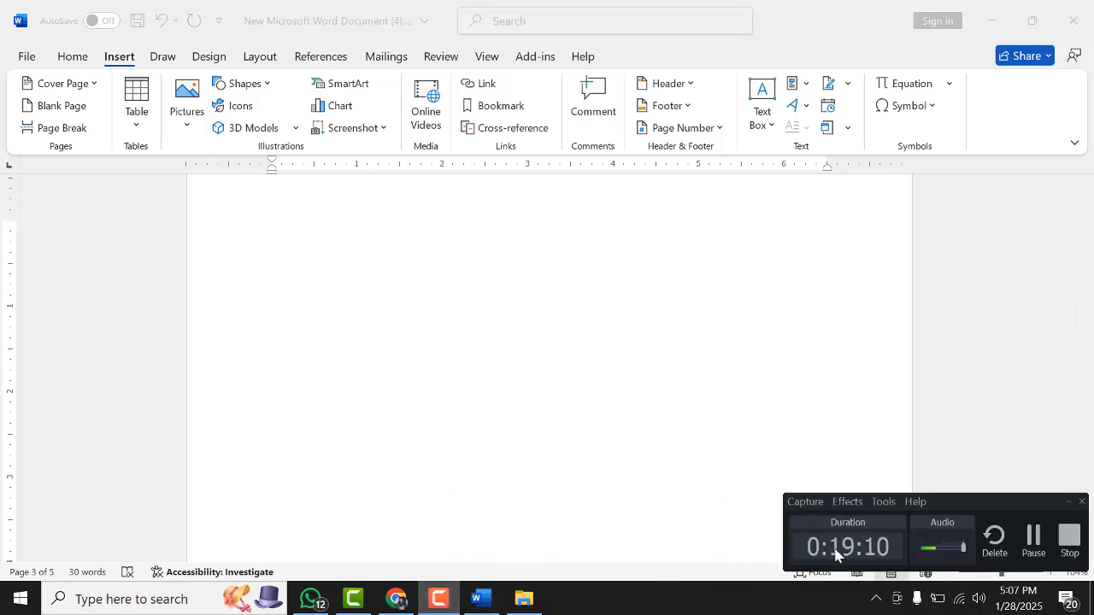